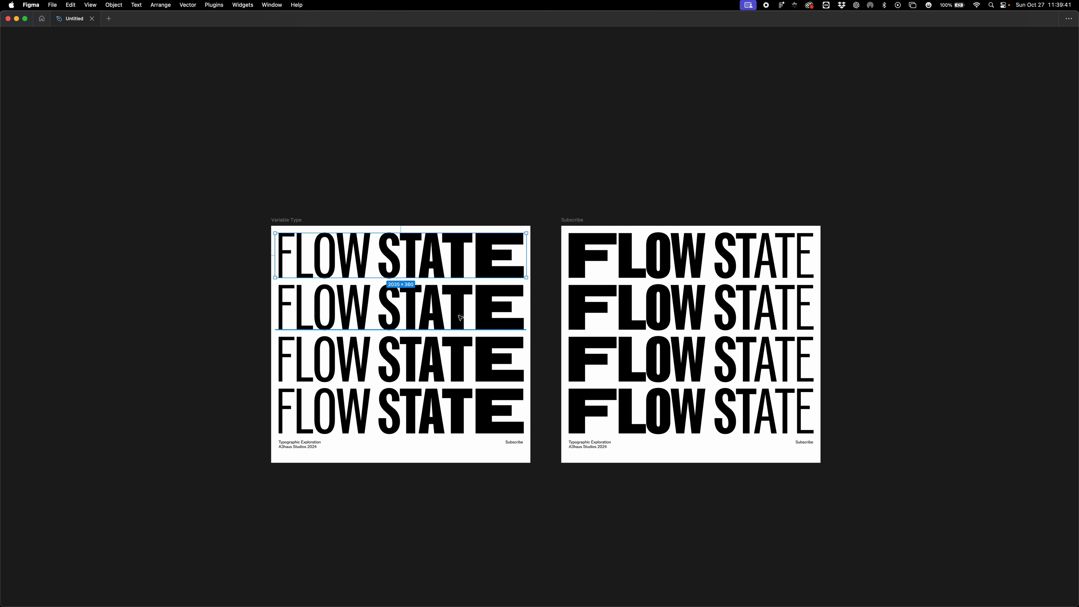
Step: Show the layout grids on the Variable Type and Subscribe frames
scroll(461, 318, "up", 4)
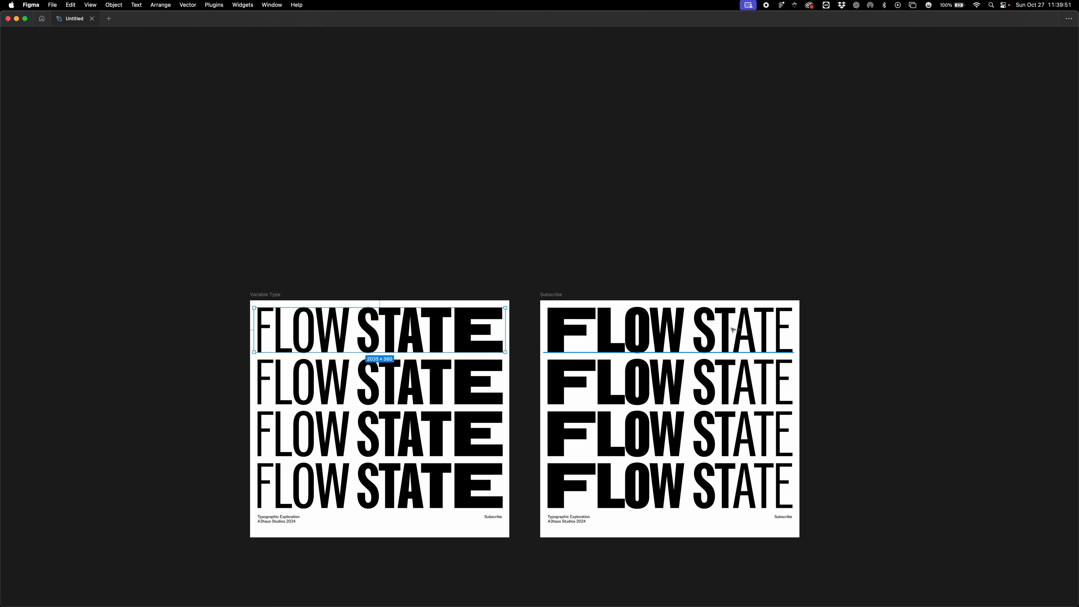
scroll(733, 329, "up", 3)
key("shift+g")
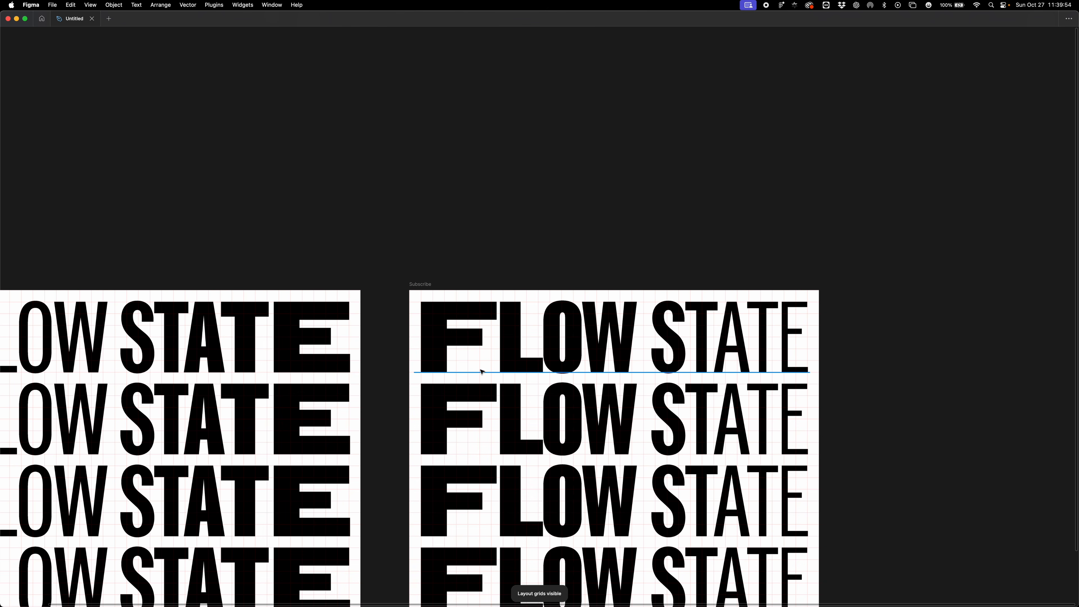
Step: Examine how the FLOW STATE lettering lines up with the layout grid and margins in both frames
scroll(482, 372, "down", 5)
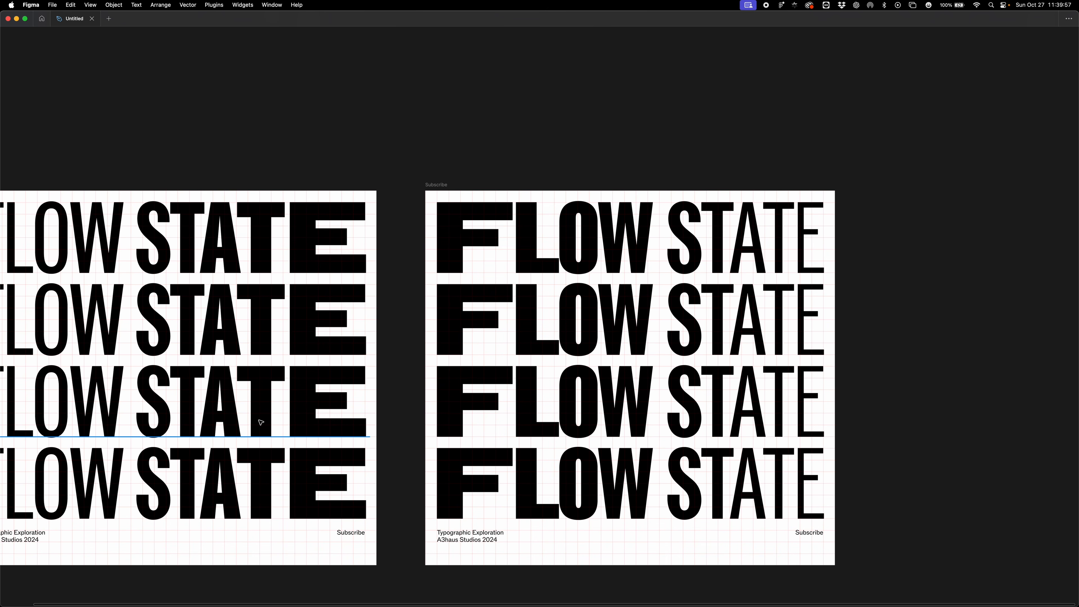
scroll(260, 422, "left", 3)
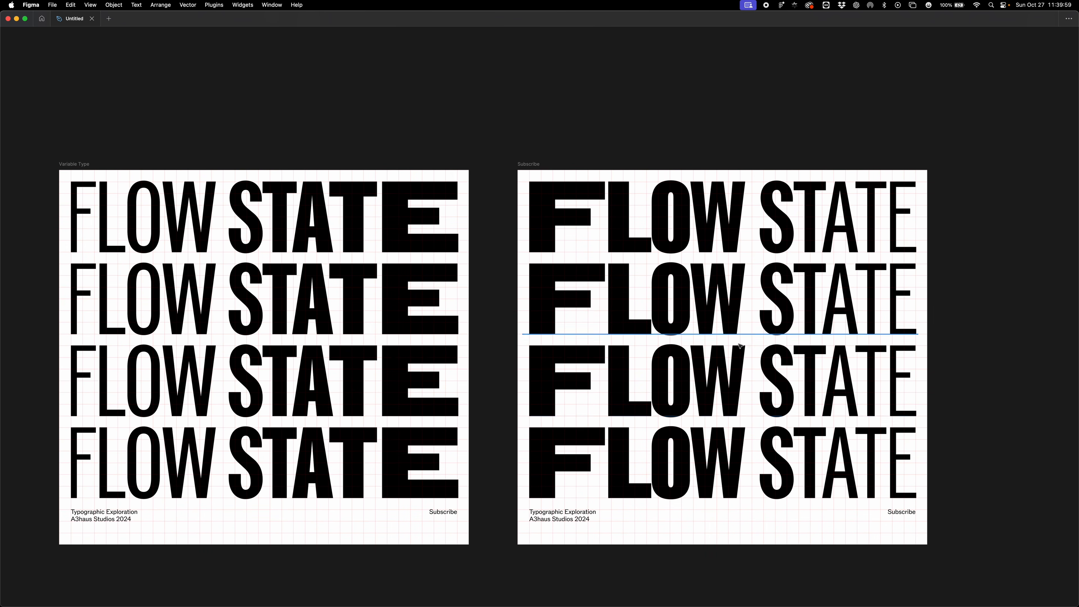
scroll(669, 330, "up", 5)
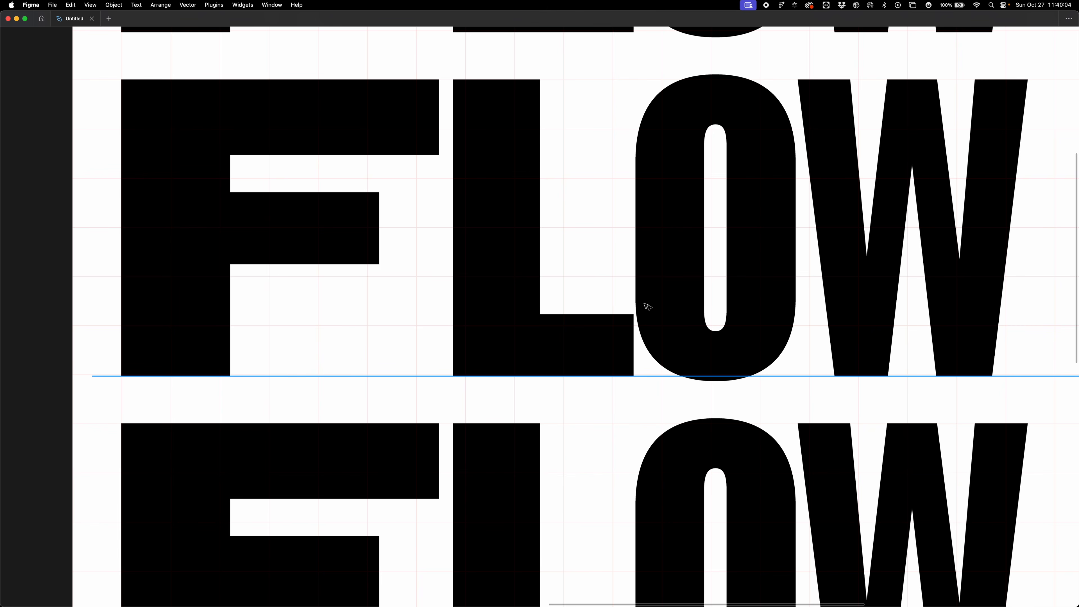
scroll(665, 339, "down", 5)
scroll(510, 306, "left", 1)
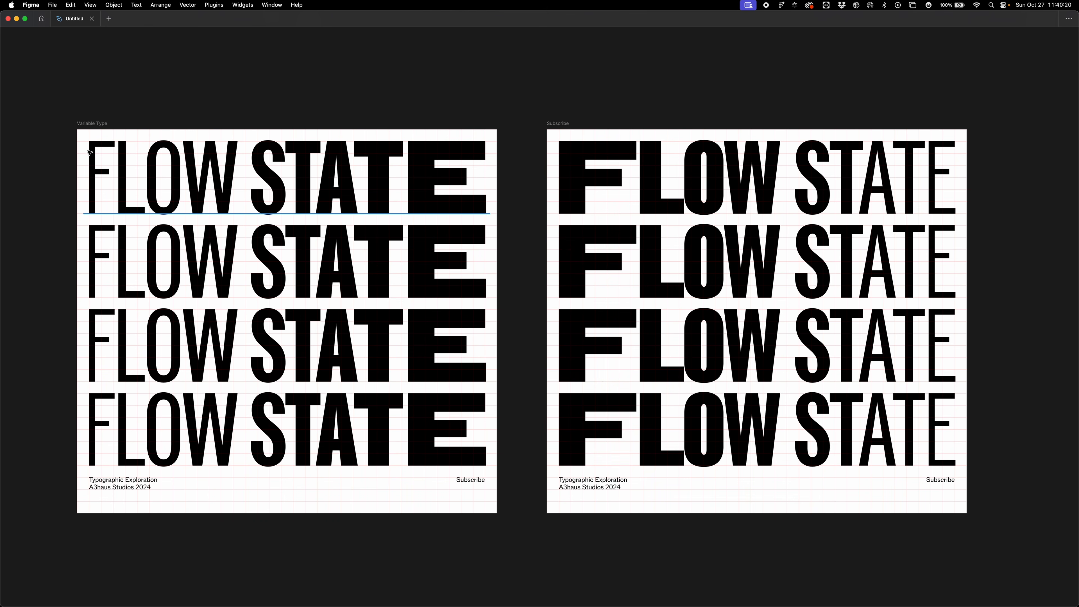
scroll(185, 170, "left", 3)
scroll(184, 176, "up", 10)
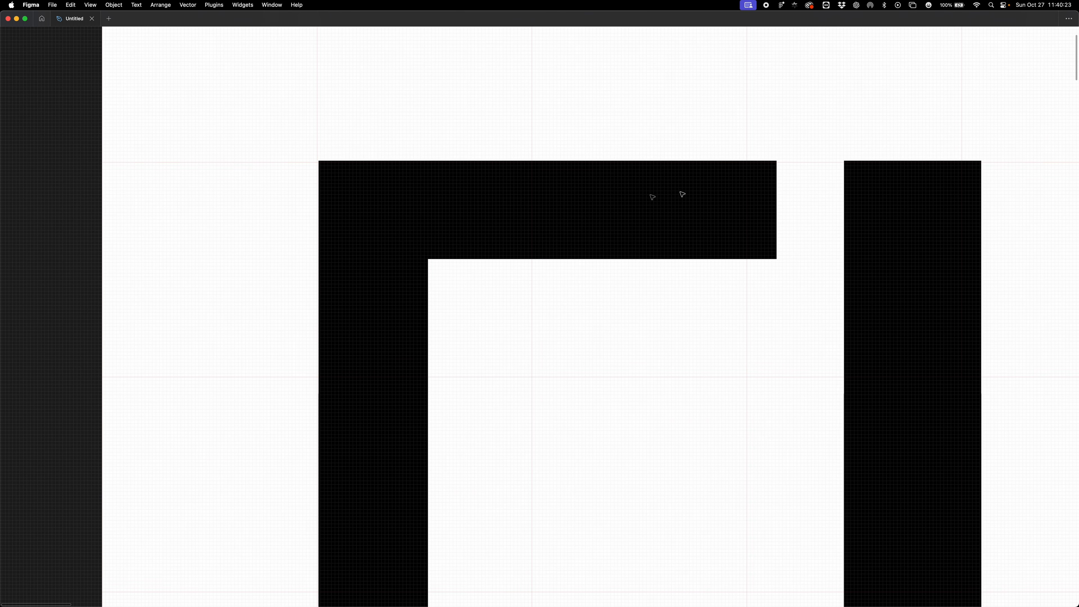
scroll(638, 224, "down", 10)
scroll(624, 243, "up", 8)
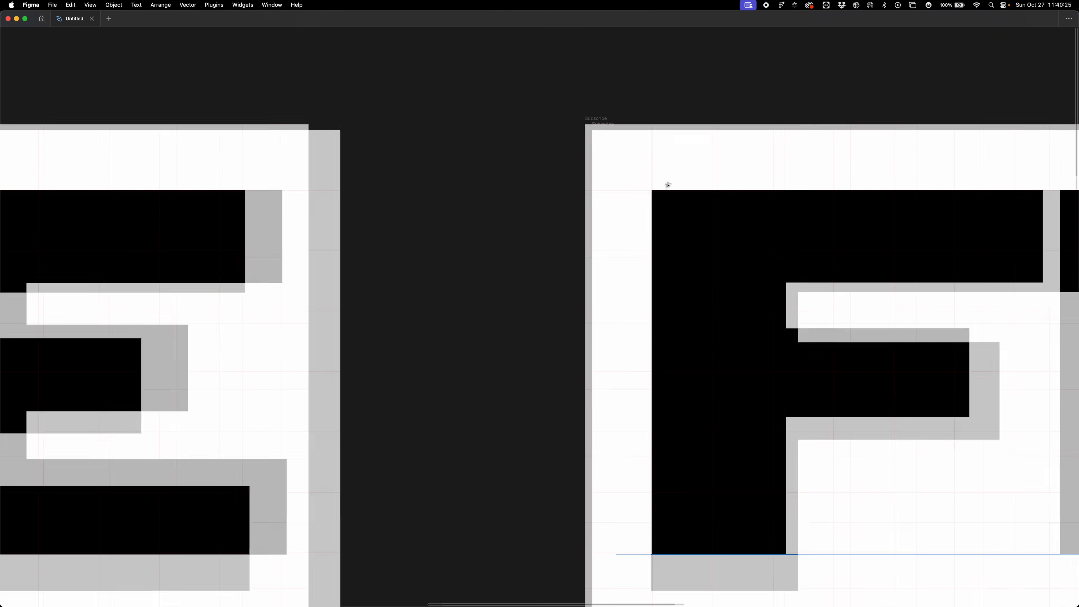
scroll(668, 185, "up", 3)
scroll(645, 198, "down", 10)
scroll(416, 229, "up", 10)
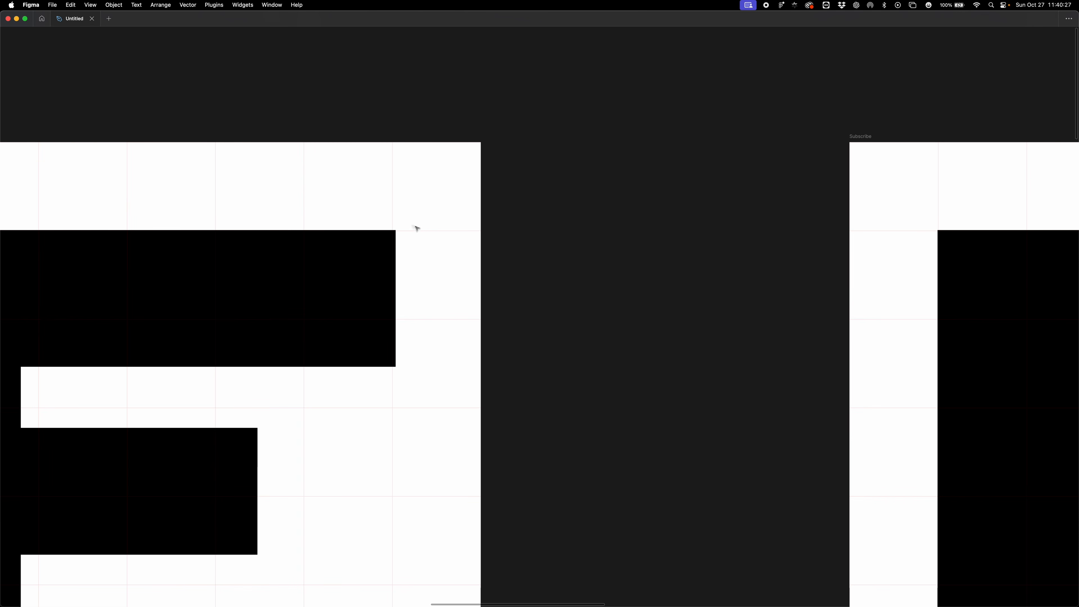
scroll(409, 245, "down", 10)
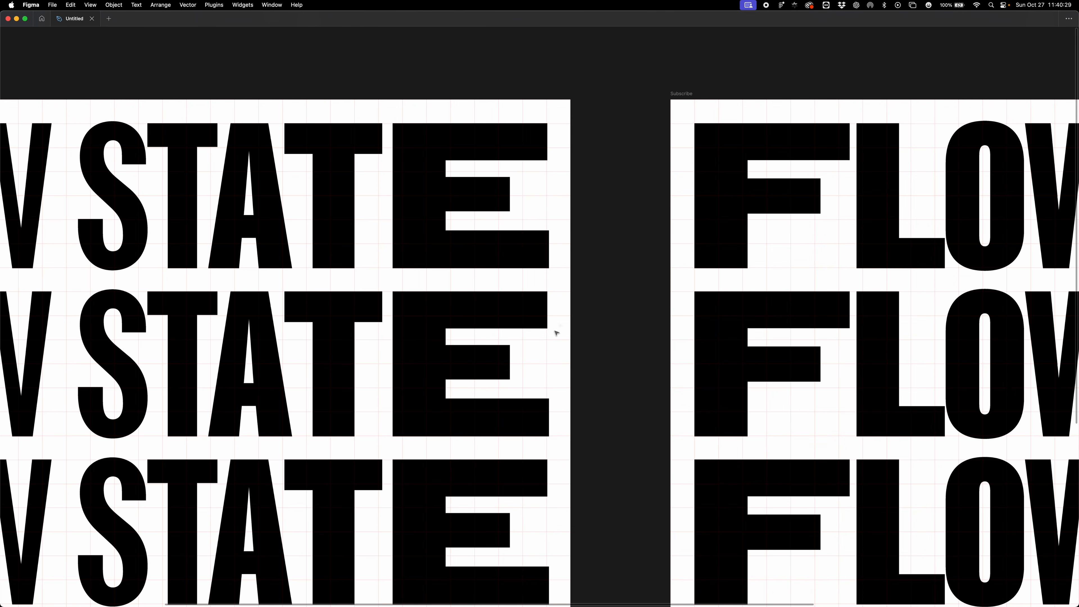
scroll(277, 237, "down", 5)
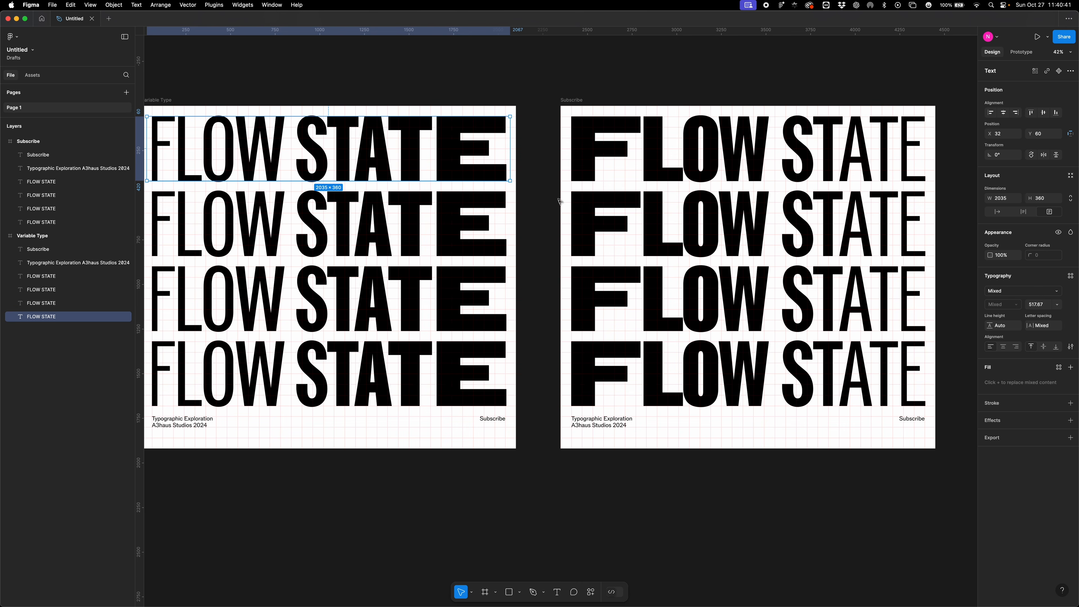
Step: Inspect the font settings of the final E in the Variable Type frame's first FLOW STATE line, and clear the selection
double_click(457, 151)
left_click(457, 151)
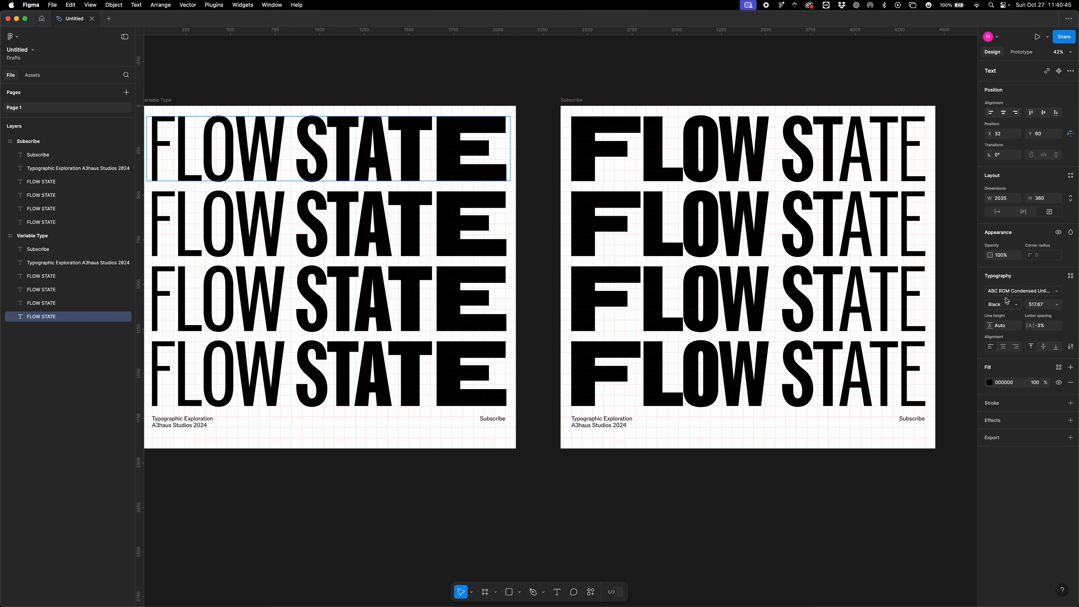
key("Escape")
left_click(384, 488)
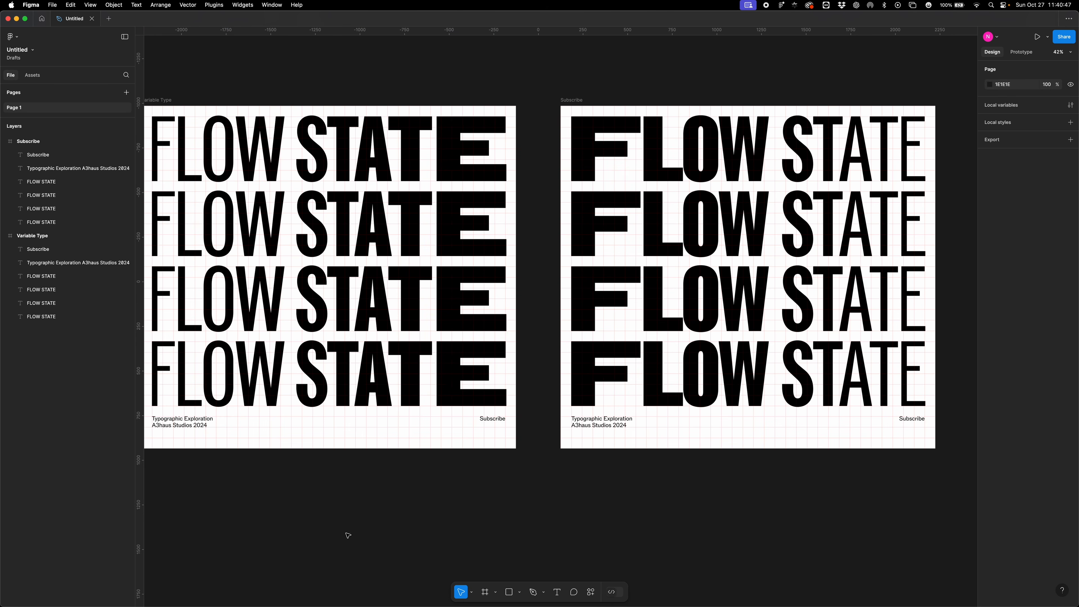
scroll(381, 523, "left", 2)
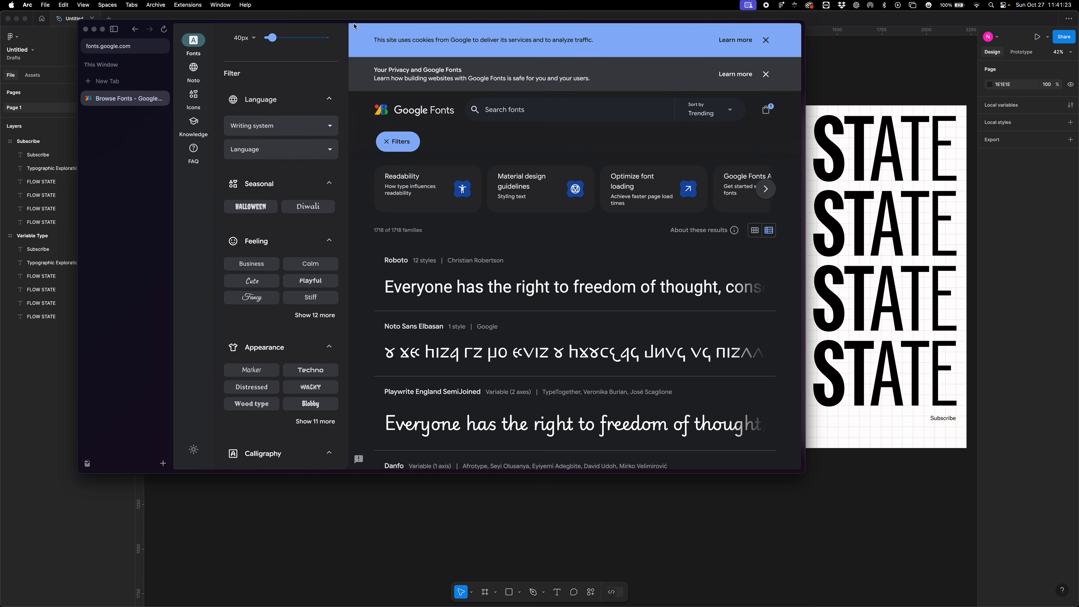
Step: In the Google Fonts browser window, filter the families to Variable technology and browse the listed fonts
scroll(410, 389, "down", 8)
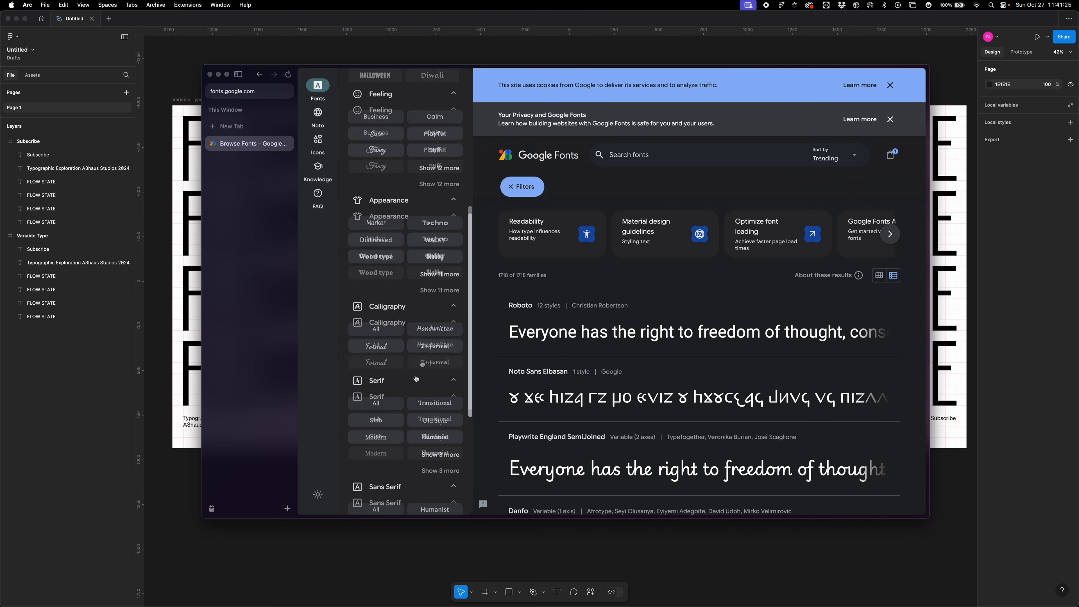
scroll(400, 404, "down", 2)
left_click(376, 411)
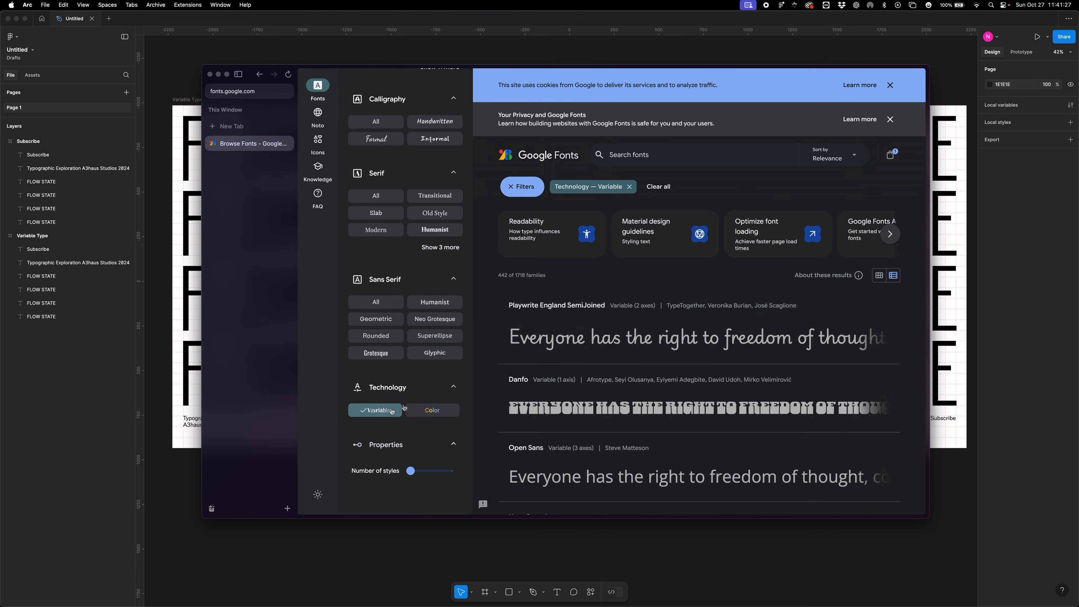
scroll(646, 337, "down", 4)
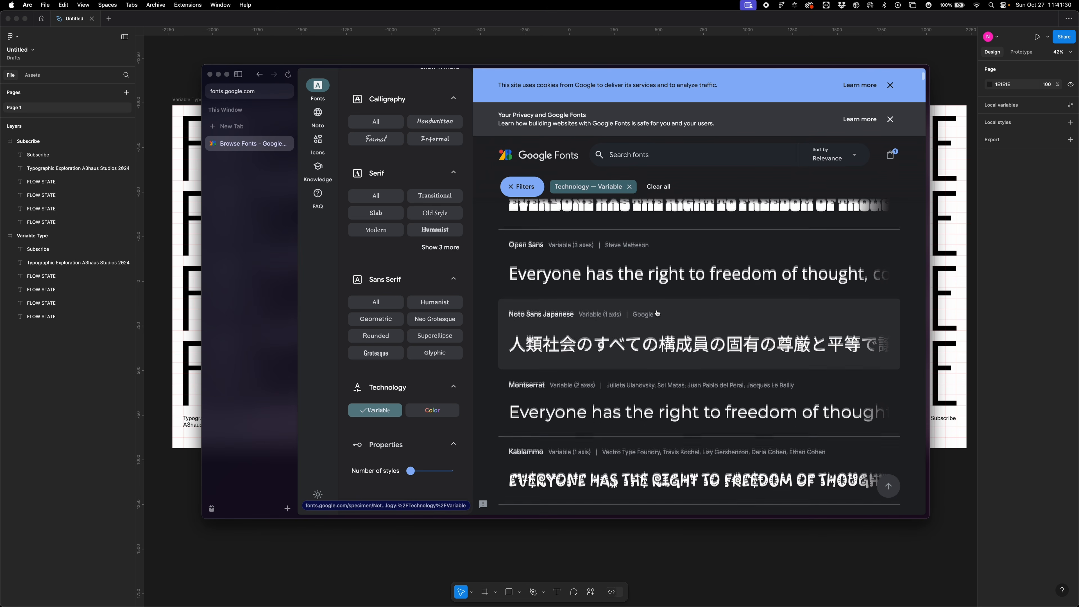
scroll(656, 313, "down", 1)
scroll(638, 274, "up", 2)
left_click(640, 242)
scroll(659, 355, "down", 3)
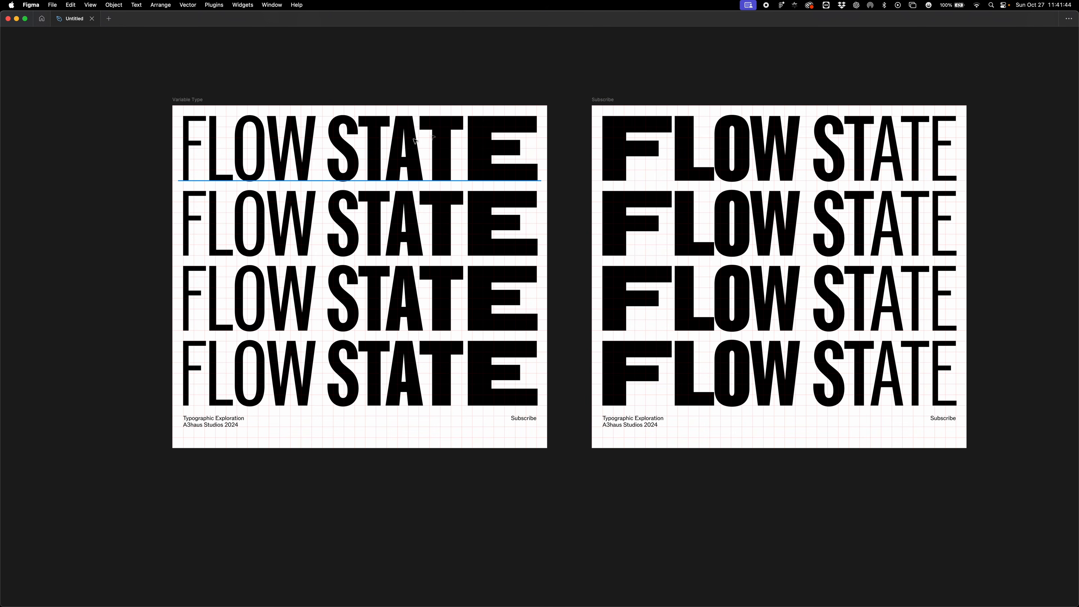
Step: Select the text of Figma's first FLOW STATE line, and open the settings for a new composition in After Effects
left_click(404, 144)
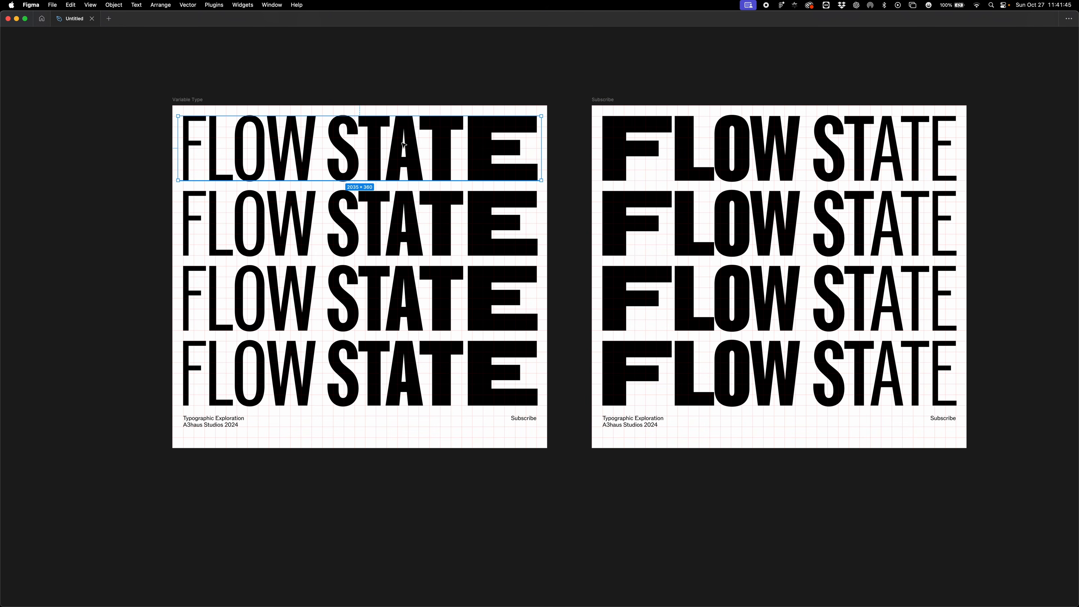
double_click(374, 150)
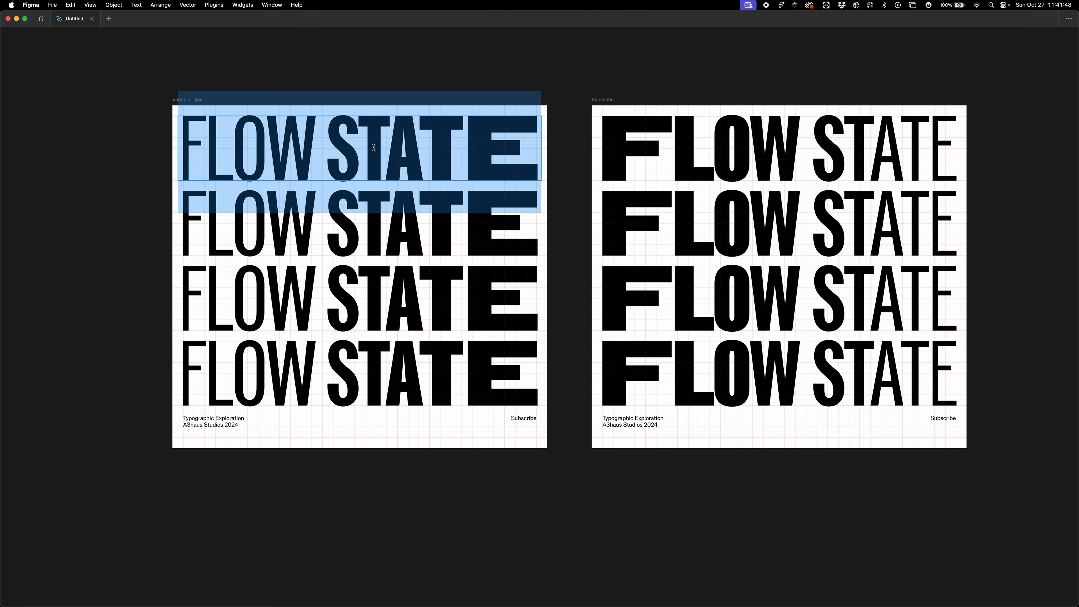
key("super+Tab")
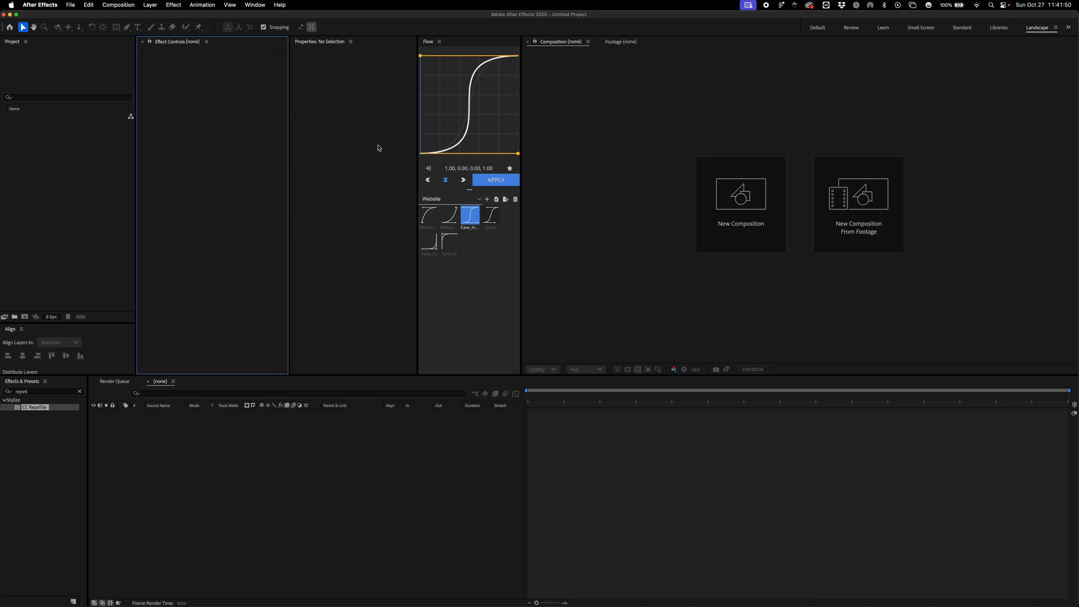
key("super+n")
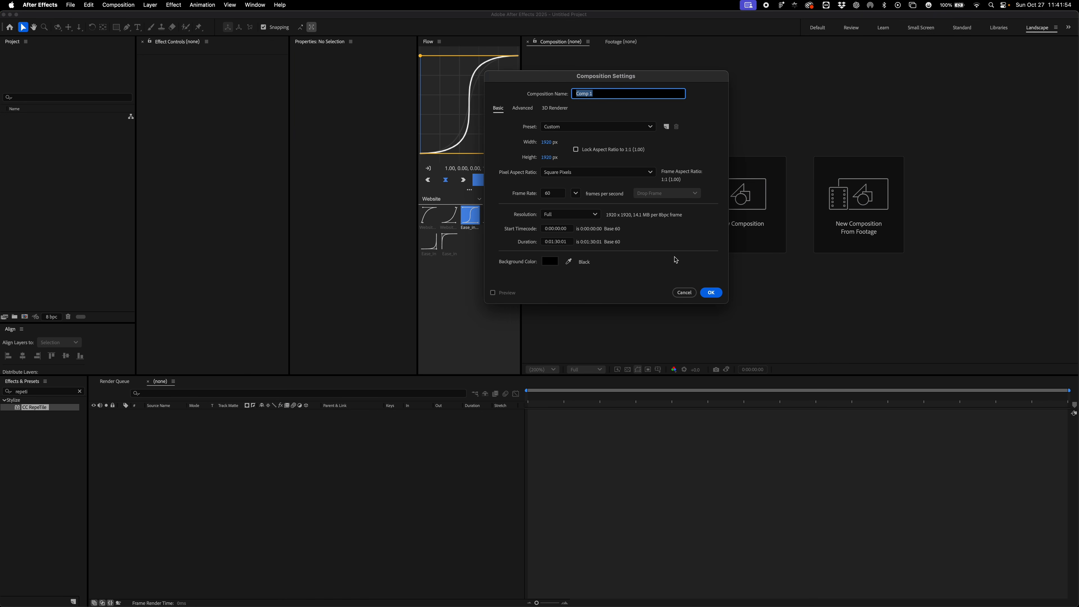
Step: Return to Figma and check the Variable Type frame's dimensions and layout grid size
key("super+Tab")
key("Escape")
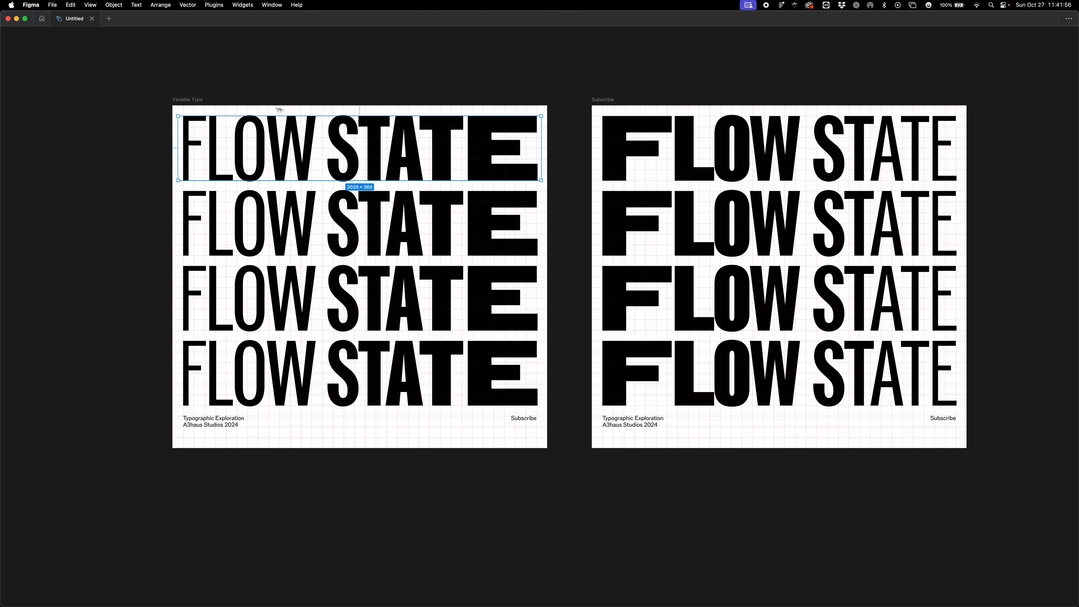
key("Tab")
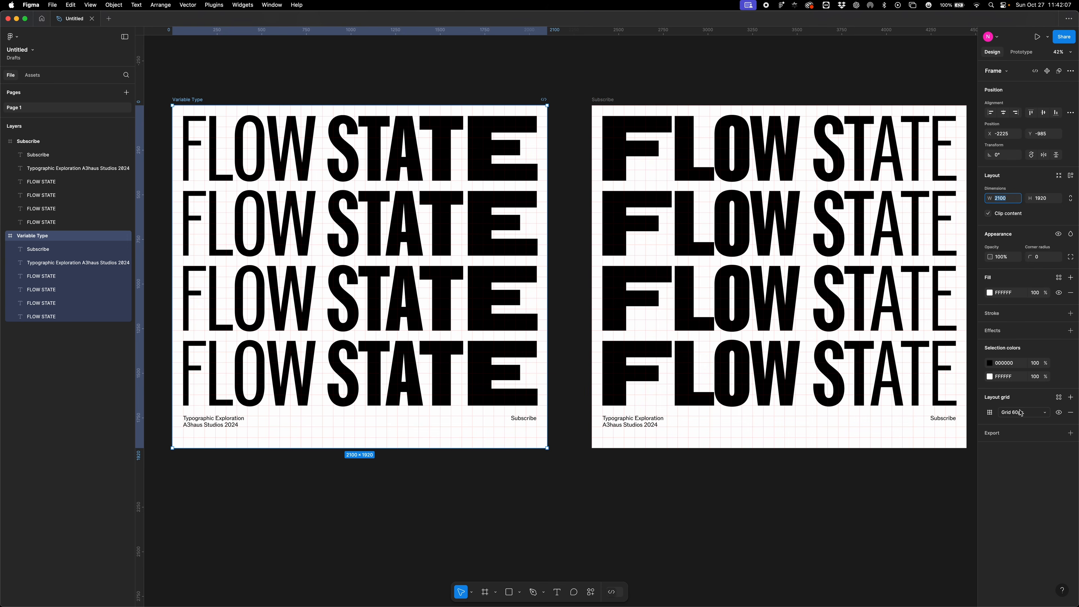
Step: Create the After Effects composition with a 2100 × 2100 px size and a duration of 5 seconds
key("super+Tab")
left_click(547, 144)
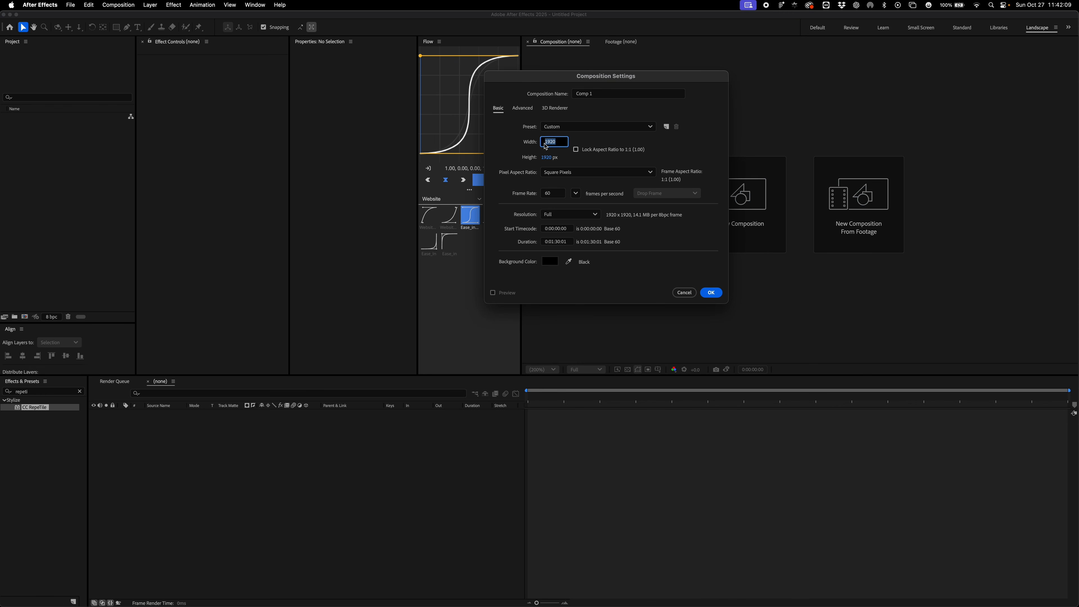
type("2100")
key("Tab")
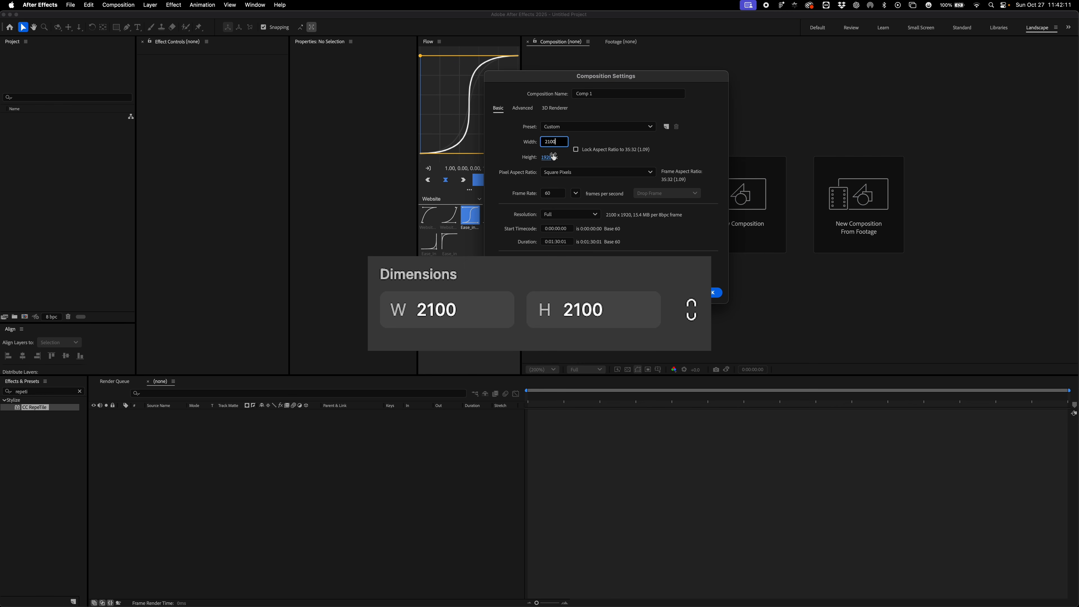
type("2100")
left_click(554, 245)
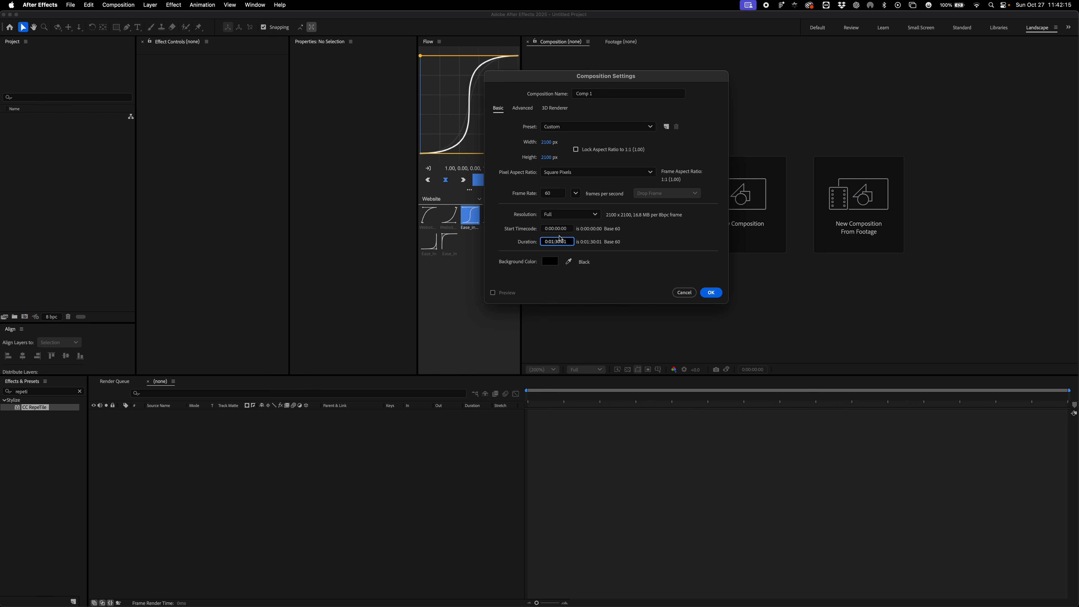
key("Return")
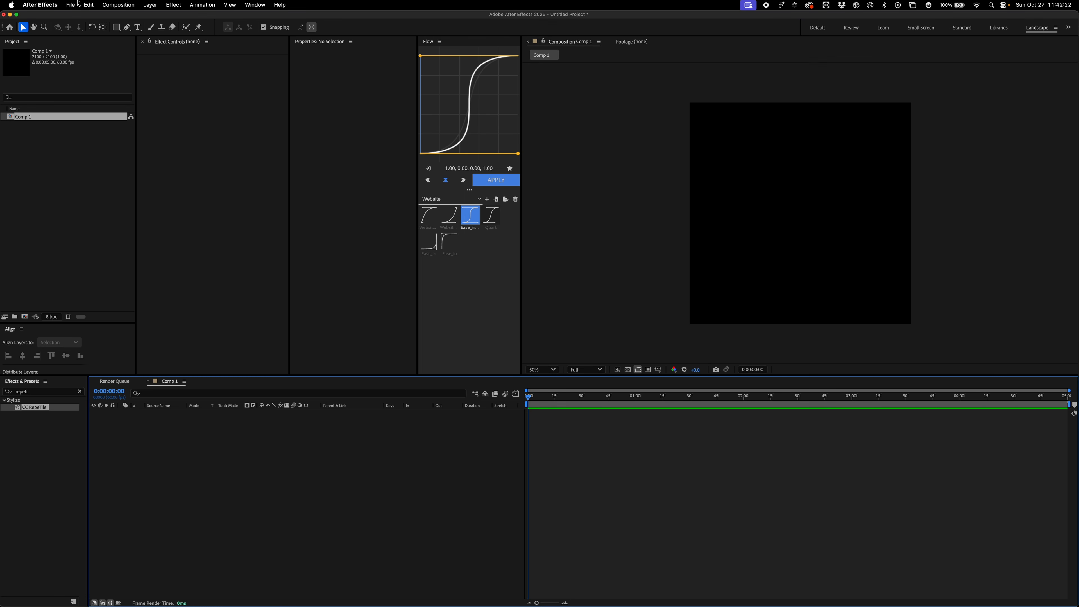
Step: In the Grids & Guides preferences, choose the grid color and use a gridline every 60 pixels with 1 subdivision
left_click(89, 5)
mouse_move(40, 5)
mouse_move(53, 33)
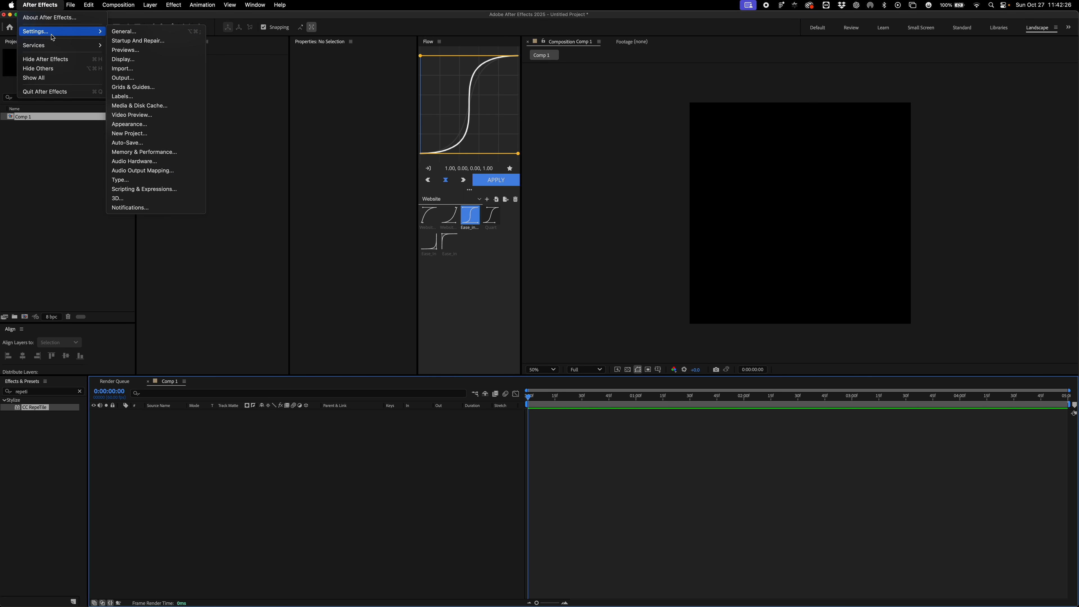
left_click(132, 86)
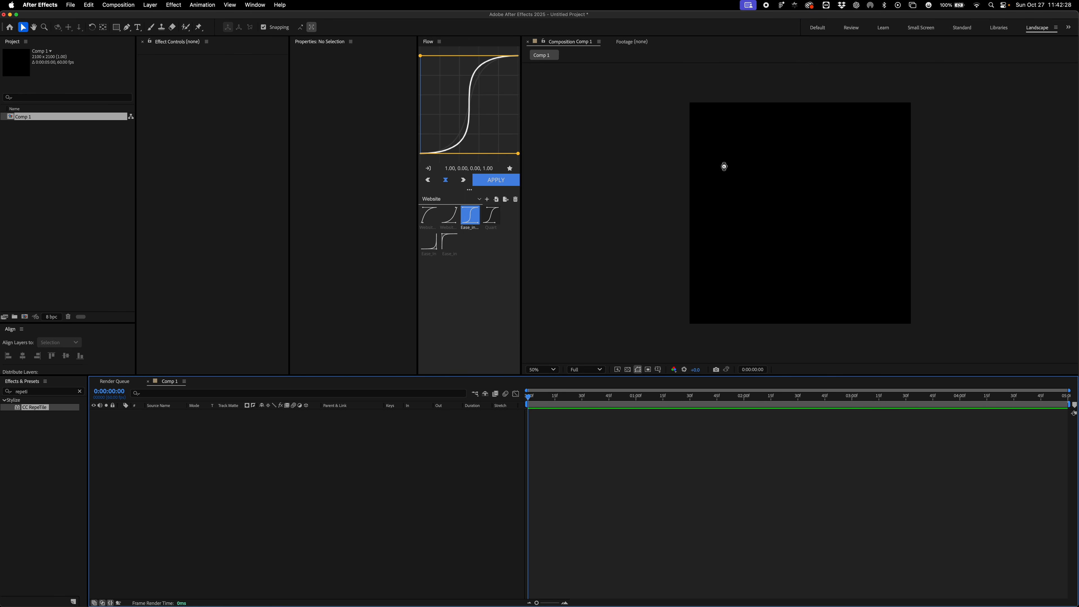
left_click(400, 127)
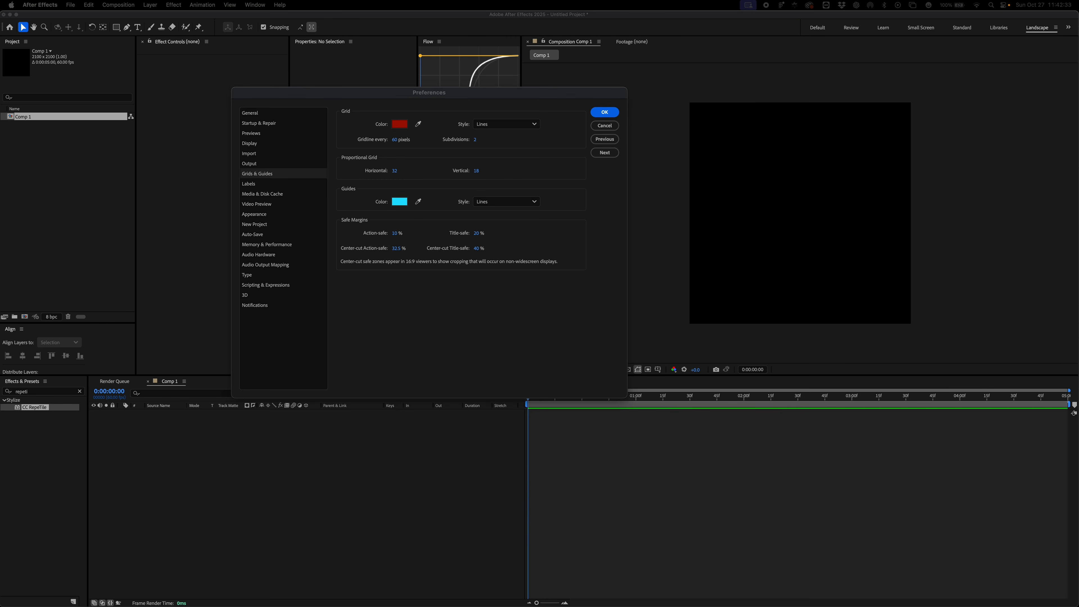
key("Return")
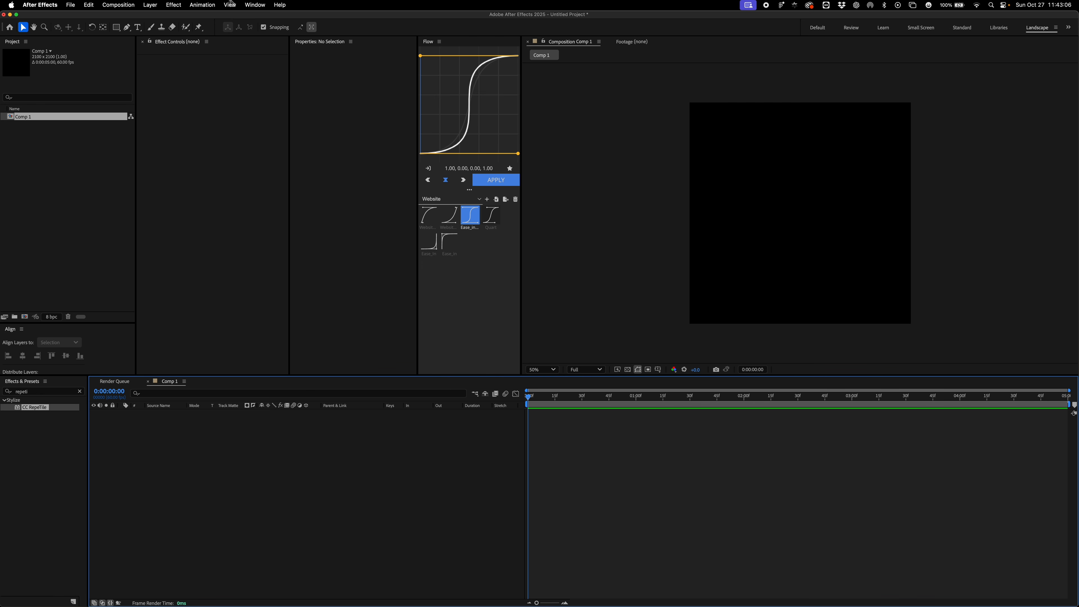
Step: Show the grid over the composition and enable Snap to Grid
left_click(230, 4)
left_click(246, 166)
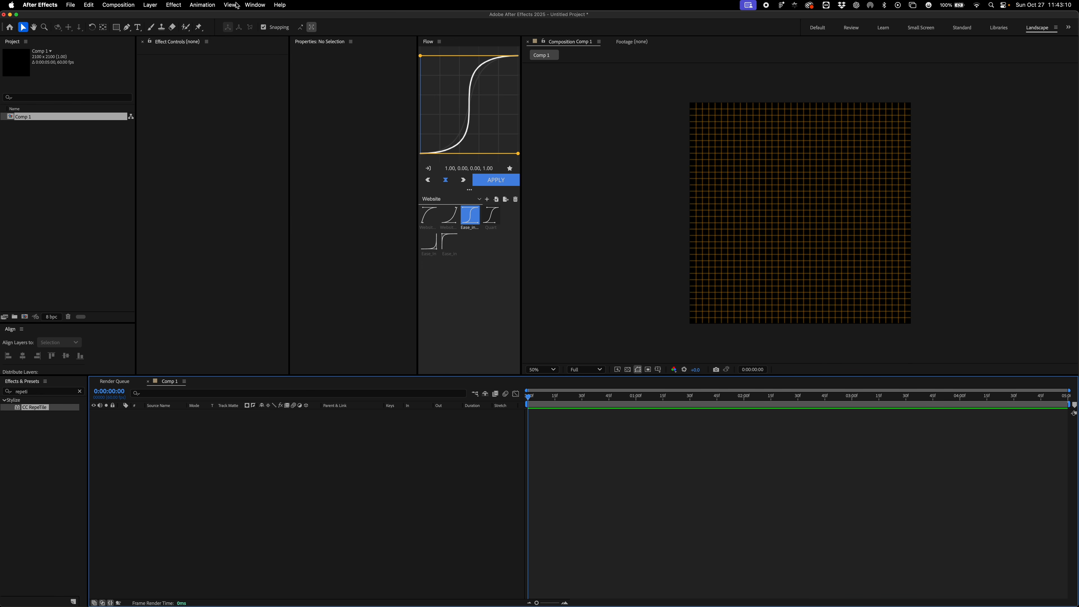
left_click(236, 5)
left_click(255, 172)
key("period")
key("period")
key("comma")
key("comma")
Step: Create a text layer reading "Flow State" and select all of its text
key("super+alt+shift+t")
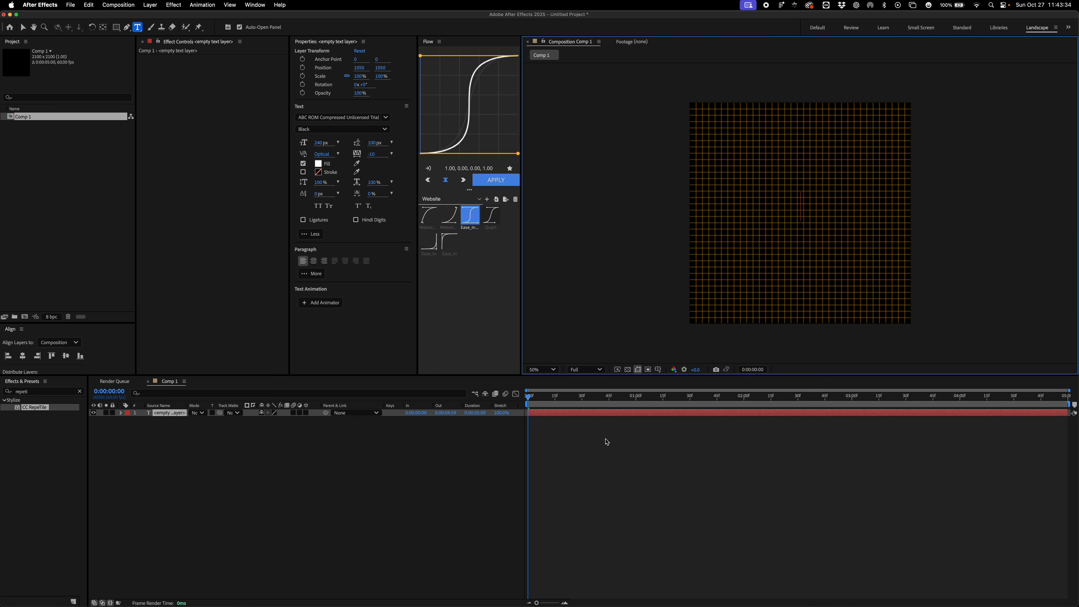
type("Flow State")
key("super+a")
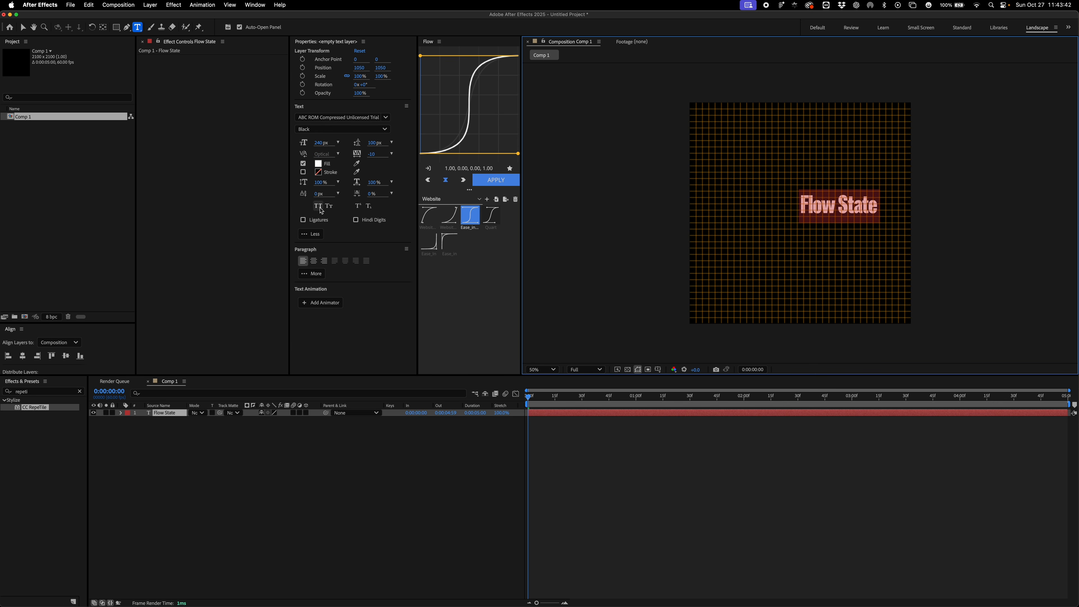
Step: Set the Flow State text to all caps
left_click(321, 210)
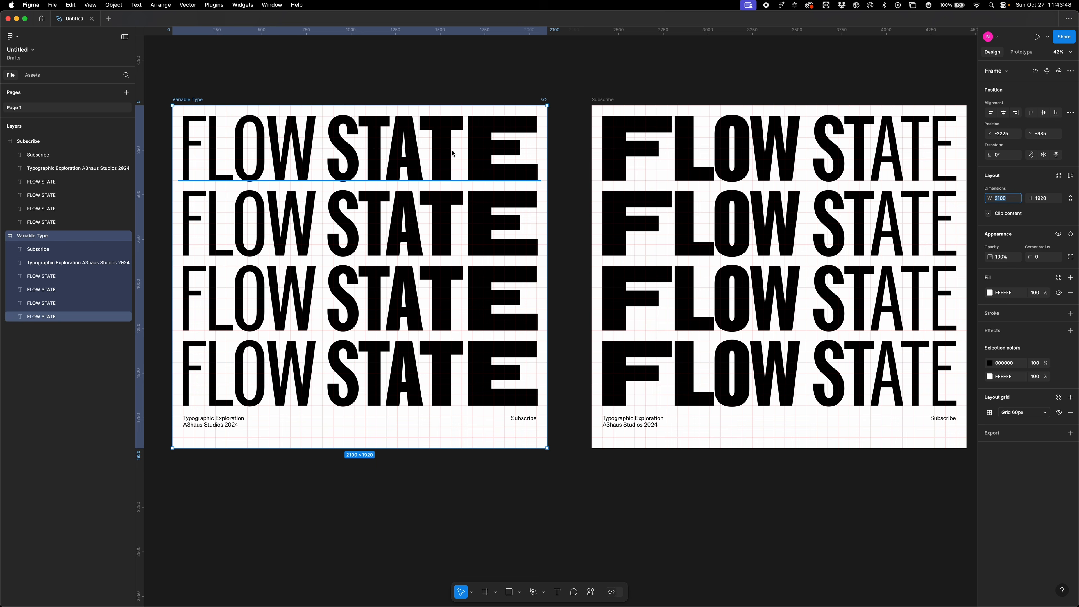
Step: In Figma, duplicate the top FLOW STATE line of the Variable Type and Subscribe frames onto the empty canvas above each frame
left_click(486, 141)
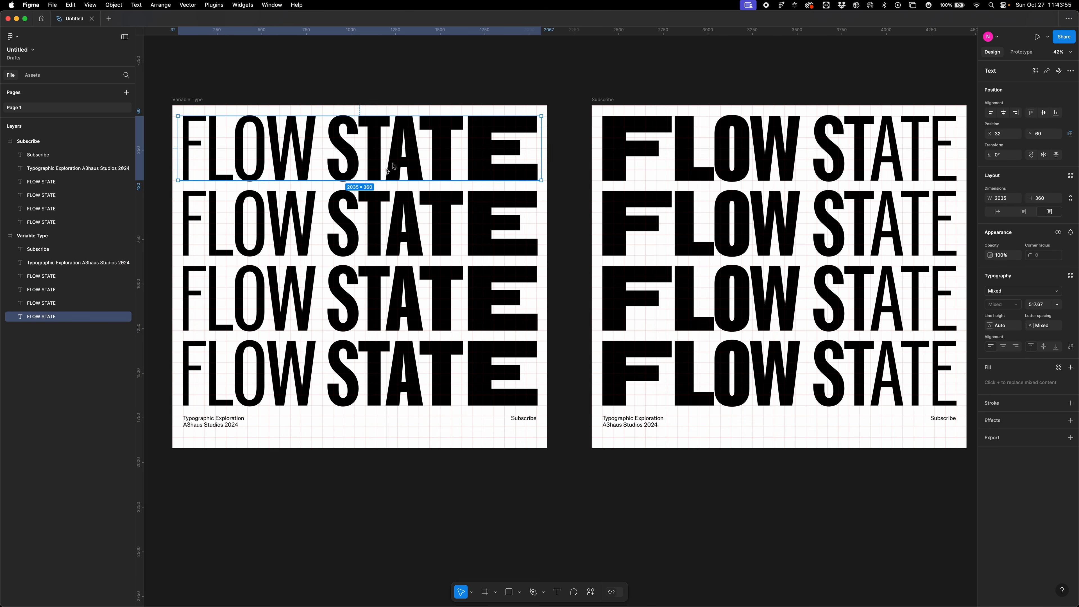
scroll(513, 267, "up", 5)
scroll(513, 266, "left", 4)
left_click_drag(500, 242, 500, 89, "alt")
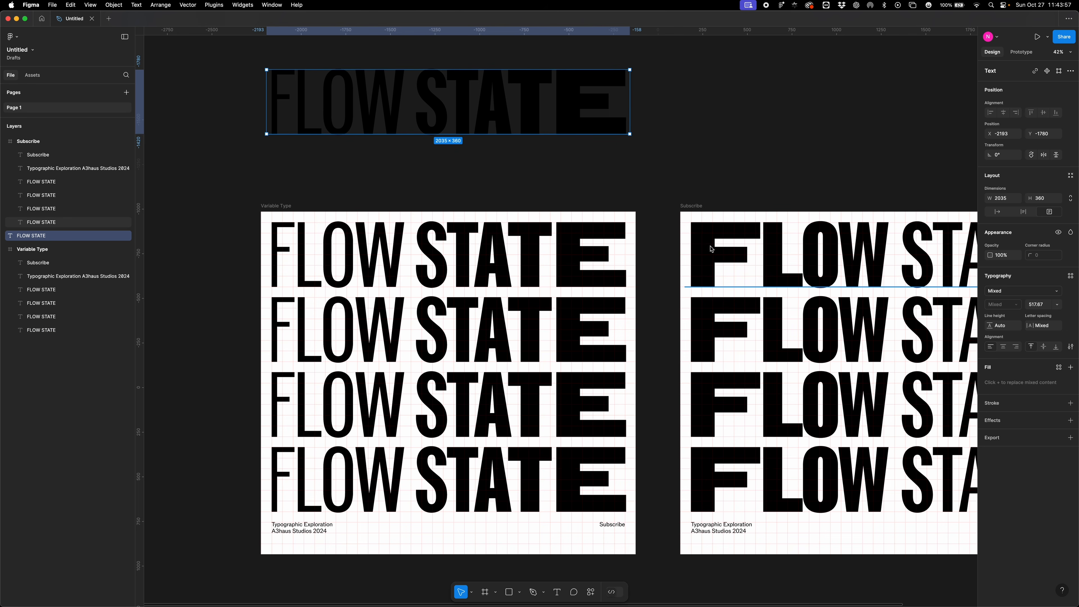
left_click_drag(701, 243, 687, 79, "alt")
Step: Select the two duplicated FLOW STATE lines in turn and check their width and height
left_click(619, 90)
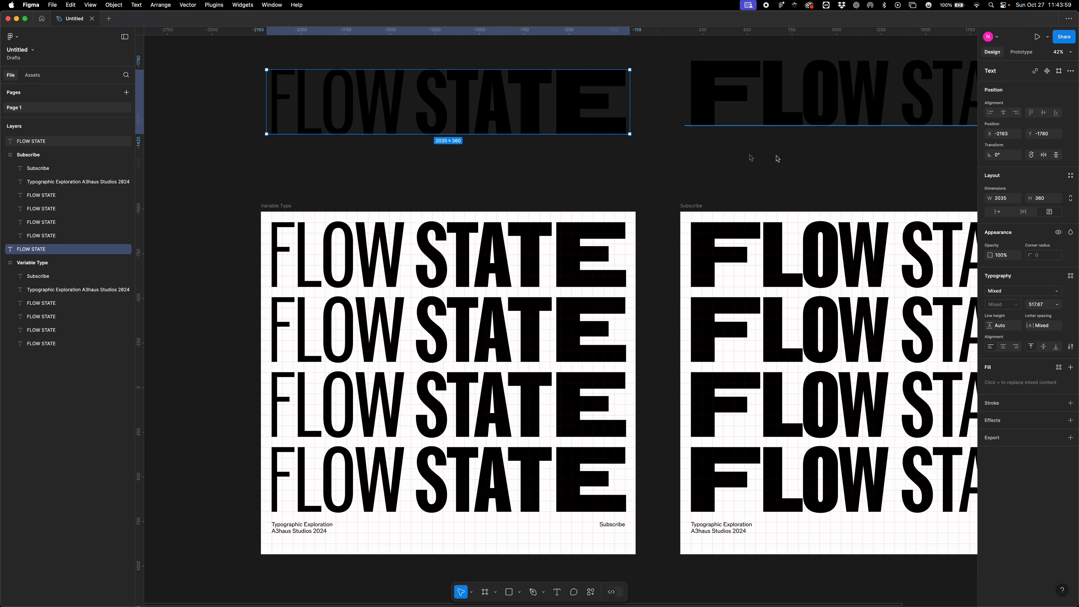
left_click(799, 119)
left_click_drag(631, 183, 516, 118)
left_click(1003, 198)
left_click(850, 174)
left_click(879, 118)
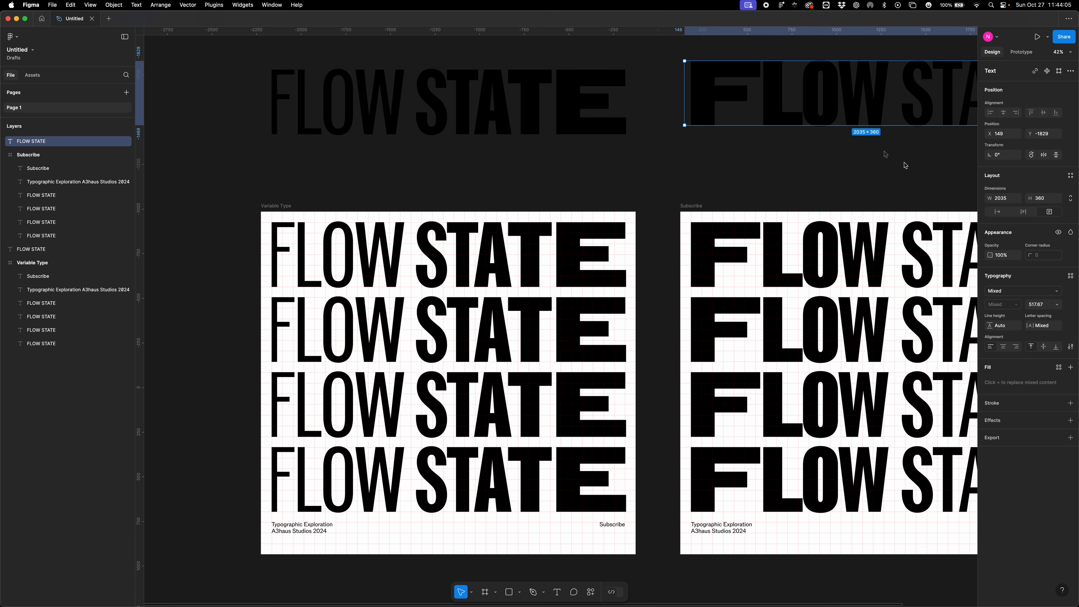
left_click_drag(906, 165, 736, 173)
left_click(431, 123)
left_click_drag(600, 190, 822, 197)
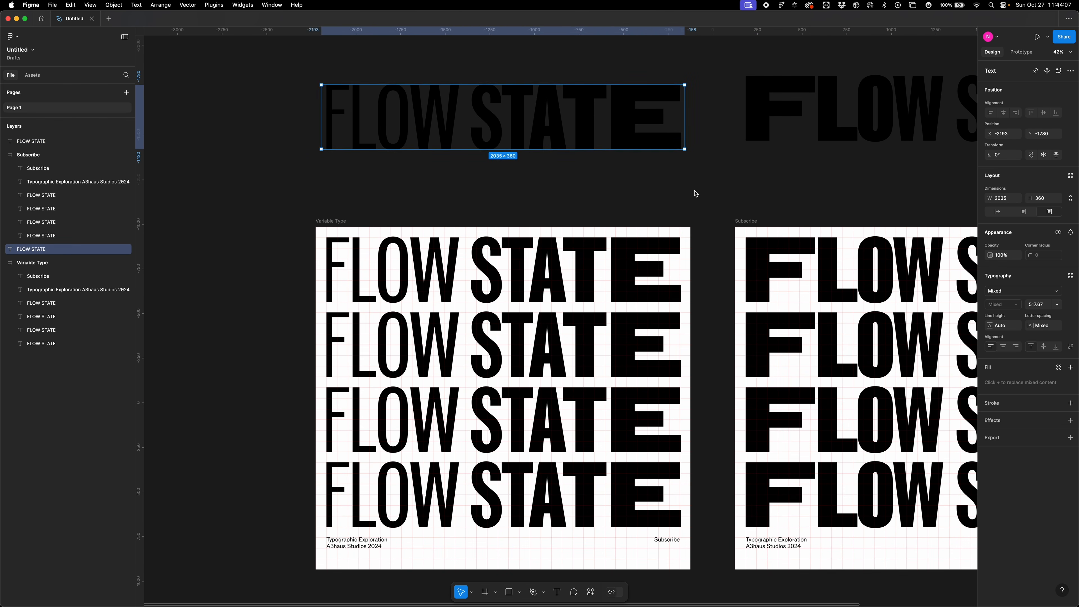
left_click(645, 159)
left_click(656, 148)
left_click(1004, 198)
left_click(753, 177)
Step: Switch to After Effects and create a second composition with a size of 2035 × 360 px
key("super+Tab")
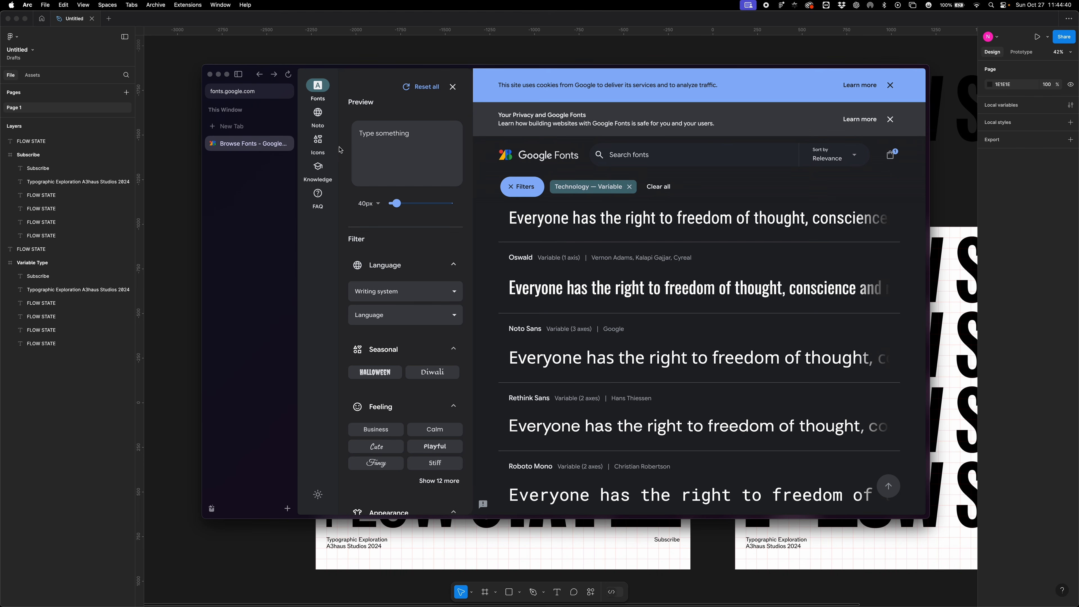
key("super+Tab")
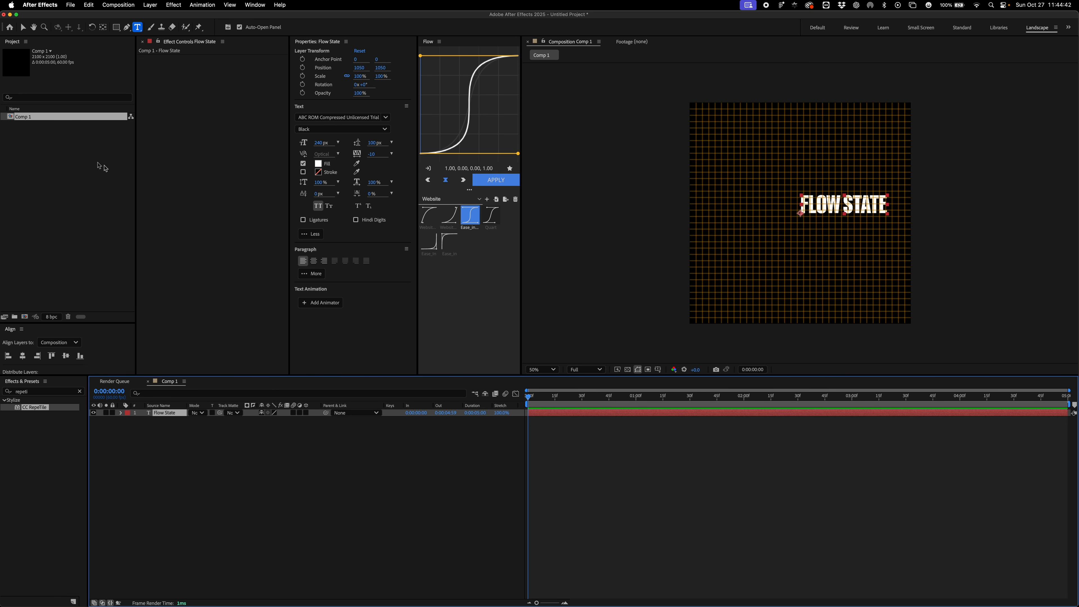
left_click(118, 5)
left_click(123, 18)
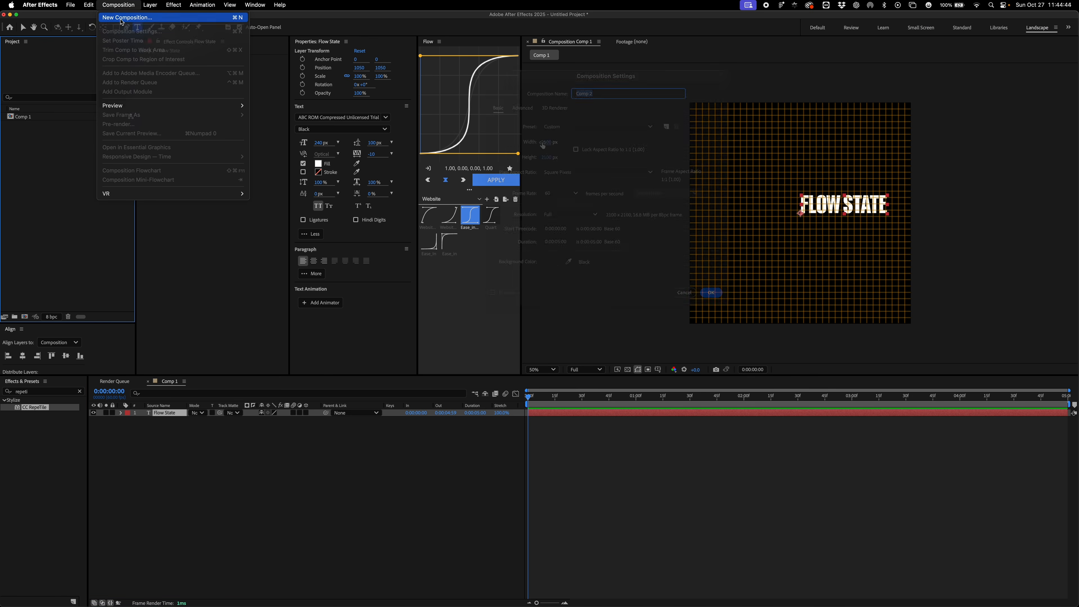
left_click(544, 142)
type("2035")
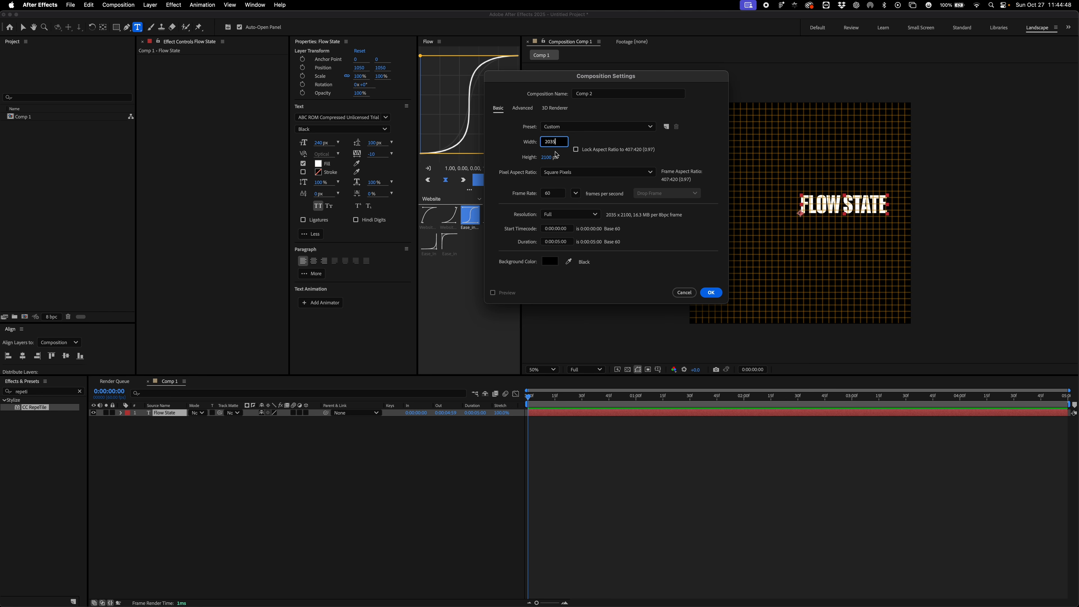
left_click(545, 158)
type("360")
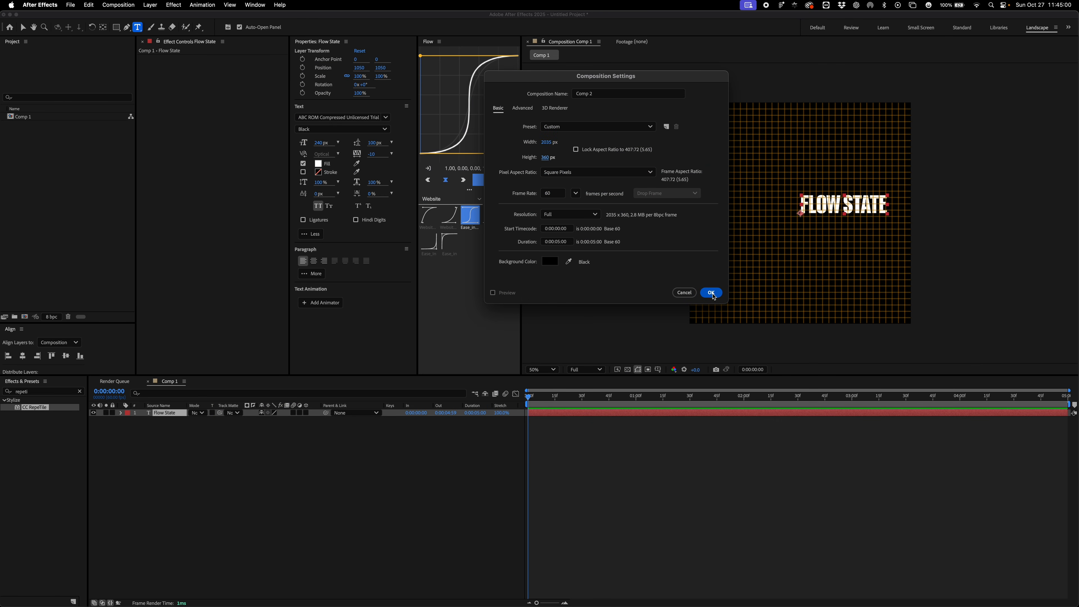
left_click(712, 293)
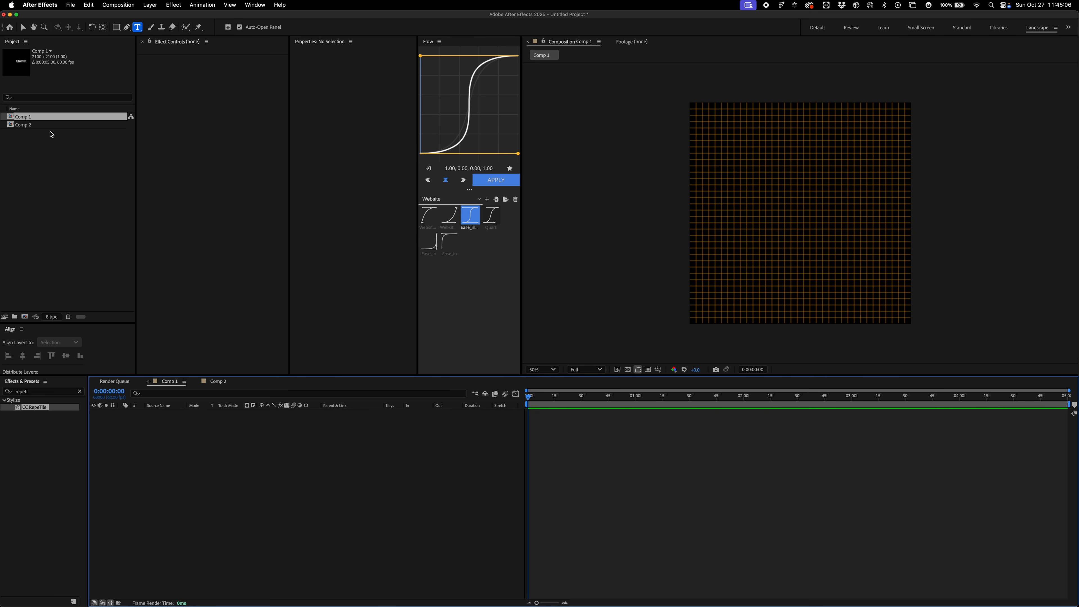
Step: Move the FLOW STATE text layer into Comp 2 and set its font size to 517.67 px, copied from the Figma text
left_click(50, 126)
double_click(49, 127)
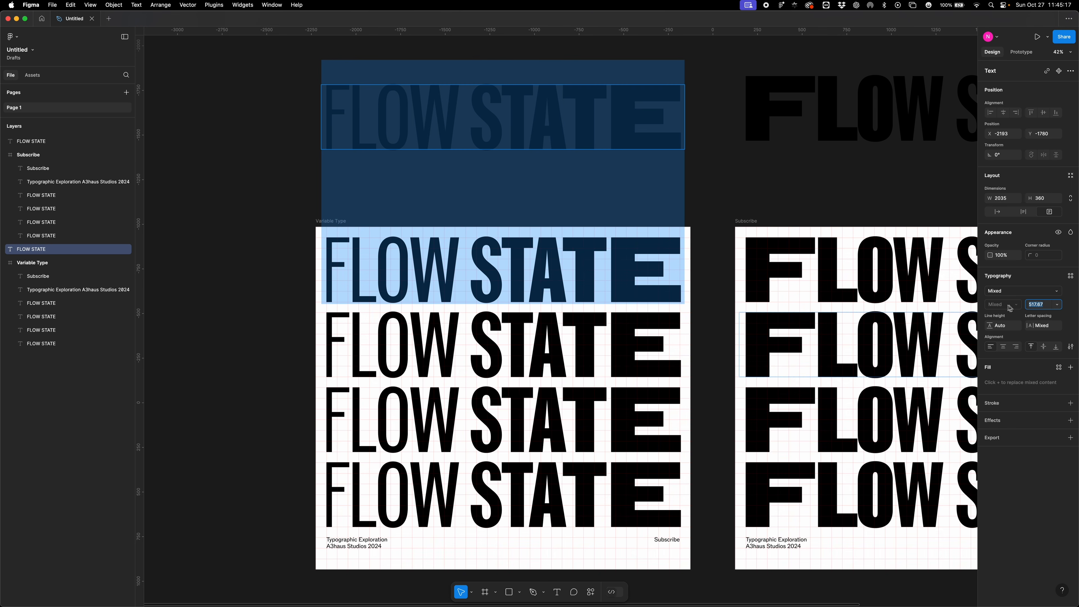
key("super+c")
key("super+Tab")
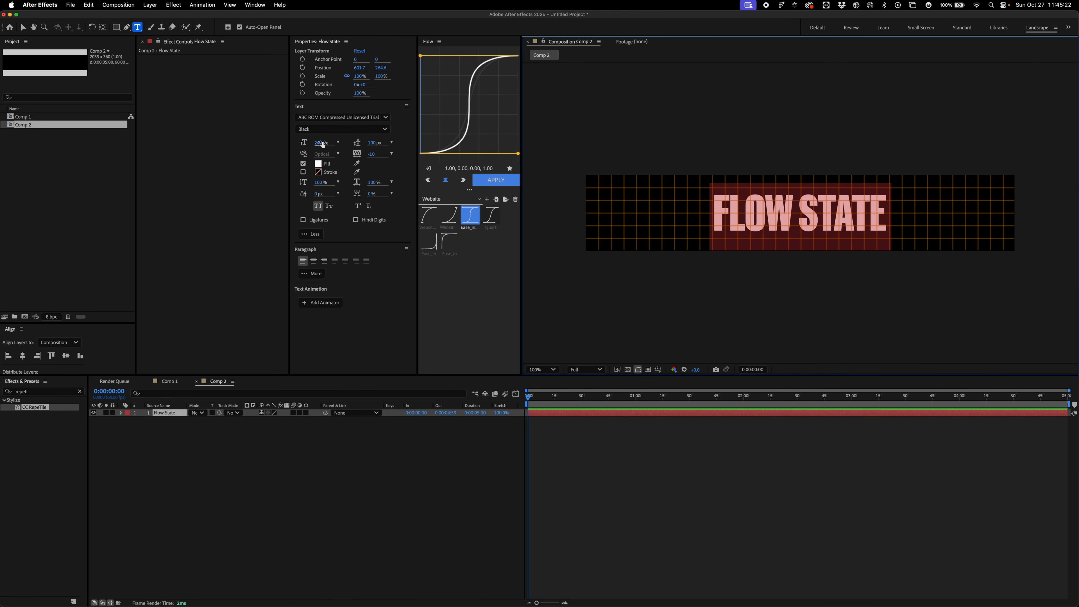
left_click(324, 142)
key("super+v")
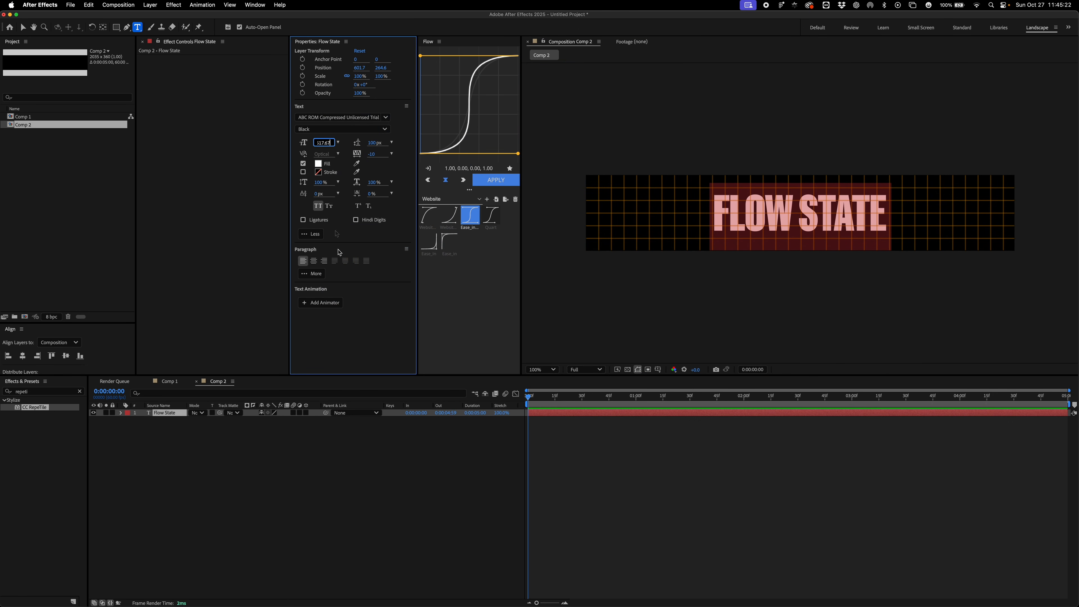
left_click(259, 269)
Step: Align the FLOW STATE layer to the composition's left edge and center it vertically
key("v")
left_click(8, 355)
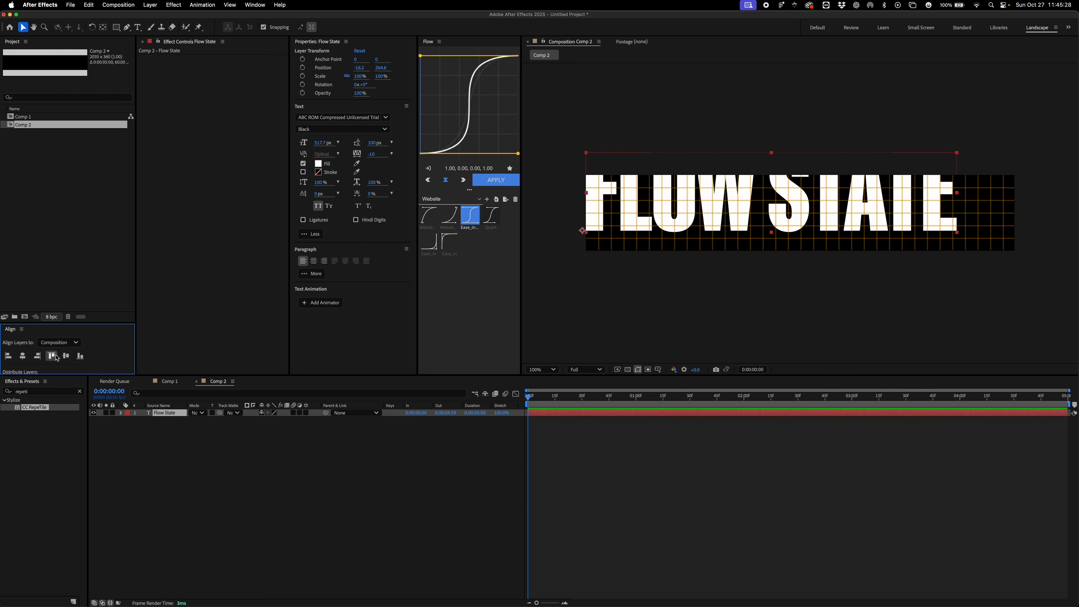
left_click(51, 355)
scroll(612, 272, "up", 2)
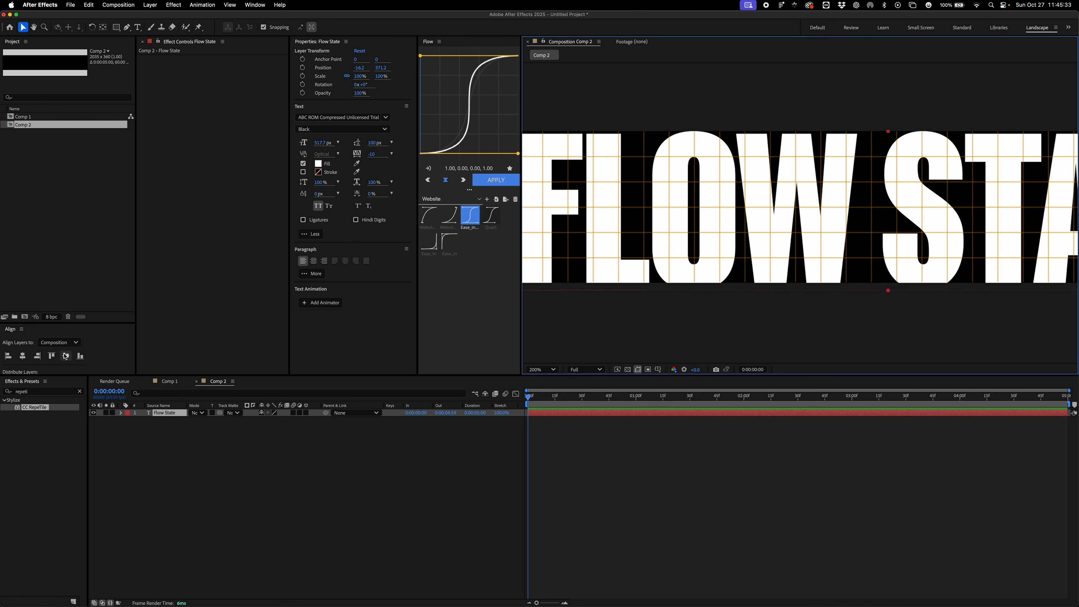
left_click(66, 356)
Step: Set the FLOW STATE text's font size to 510 px
scroll(636, 242, "down", 1)
scroll(636, 241, "up", 1)
scroll(636, 241, "down", 1)
left_click_drag(724, 232, 925, 239)
scroll(759, 217, "up", 2)
scroll(781, 224, "down", 1)
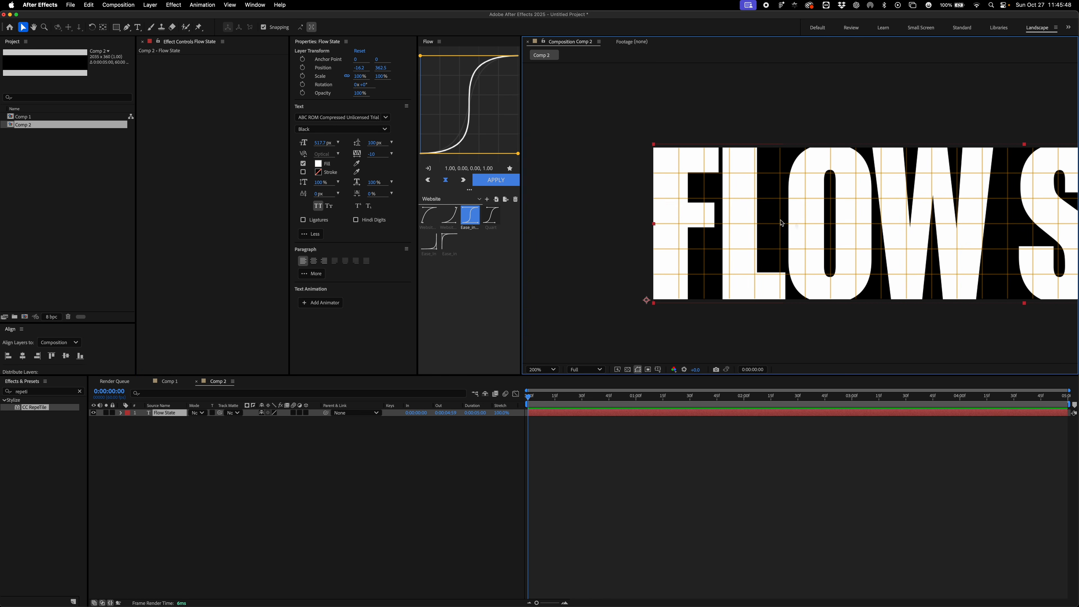
left_click(331, 142)
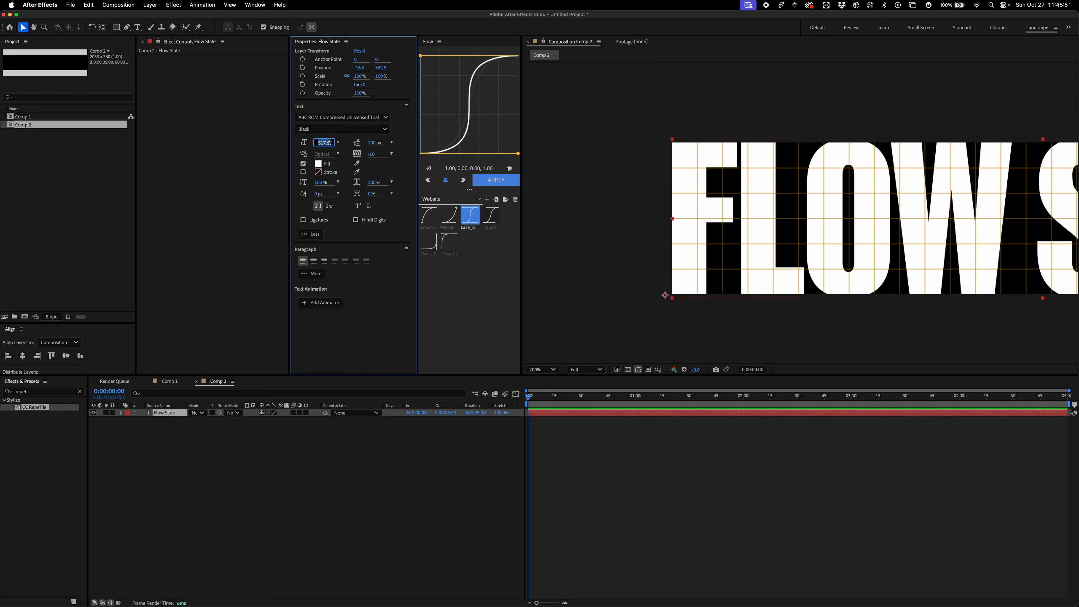
left_click(330, 142)
type("7")
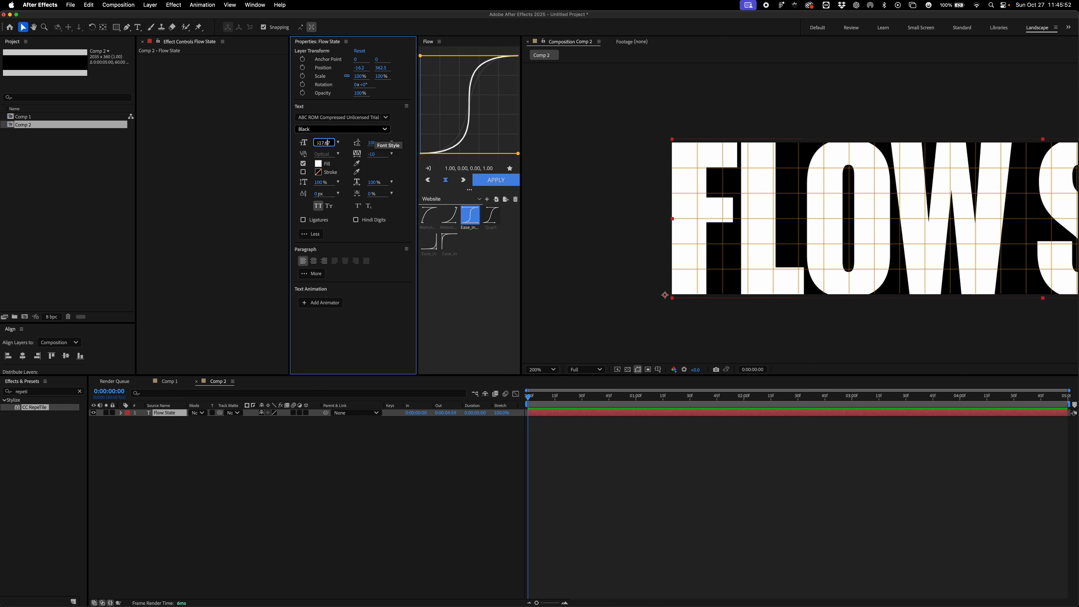
key("Down")
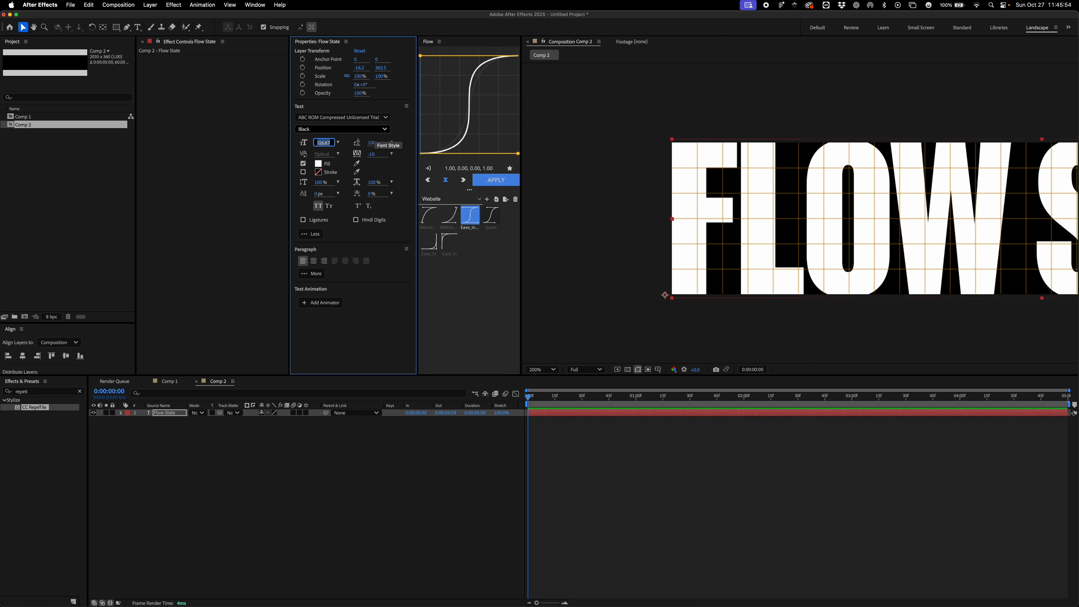
type("510")
key("Return")
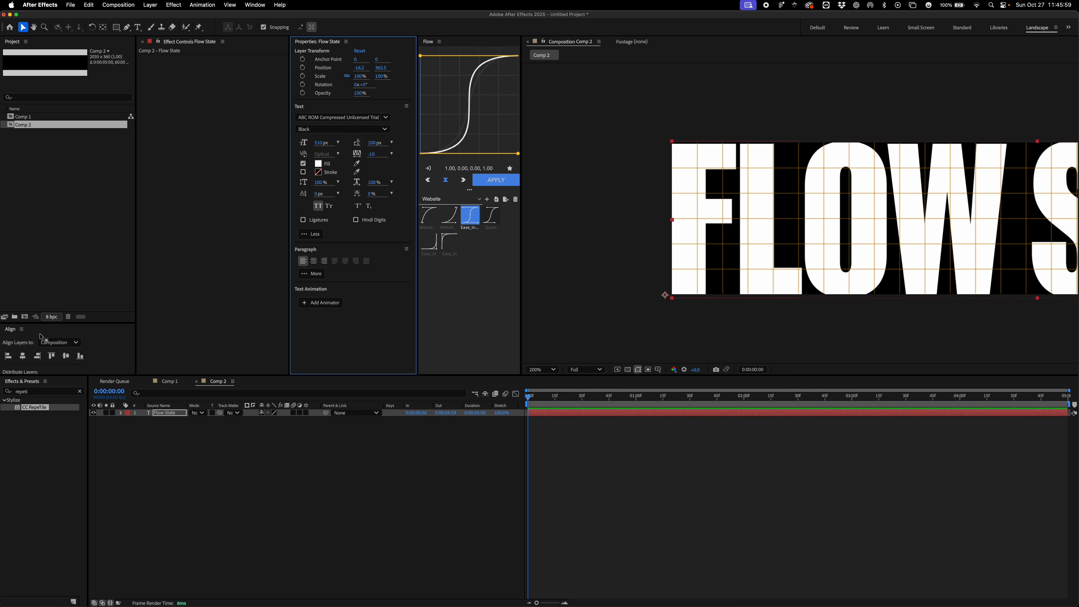
Step: Reduce the FLOW STATE text's font size to 496 px
left_click(323, 142)
key("Down")
key("Down")
key("Down")
key("Down")
key("Down")
key("Down")
key("Down")
key("Down")
key("Down")
key("Down")
key("Down")
key("Down")
key("Down")
key("Down")
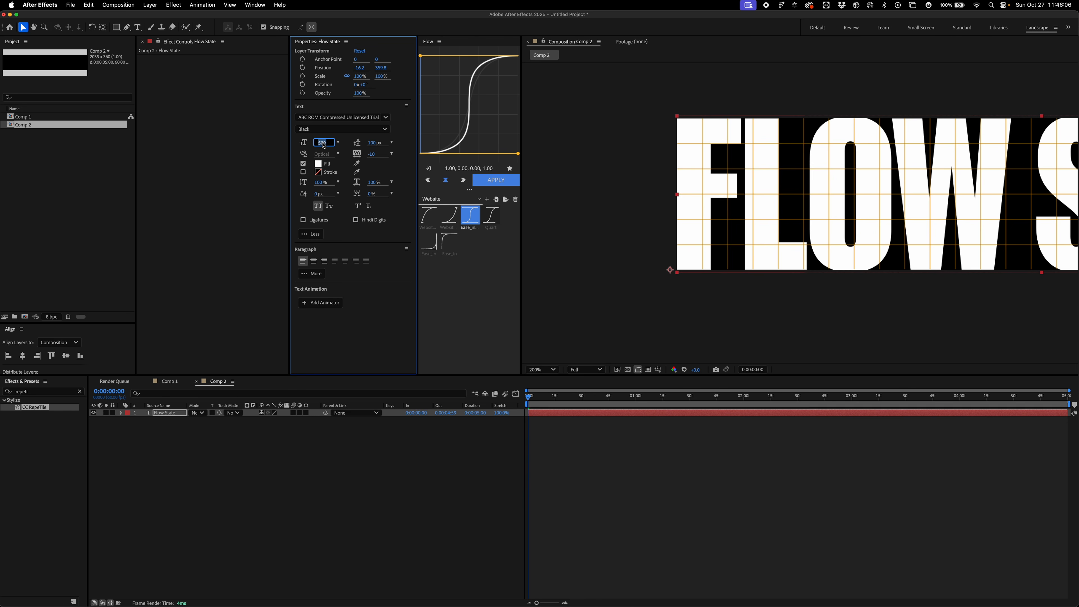
key("Return")
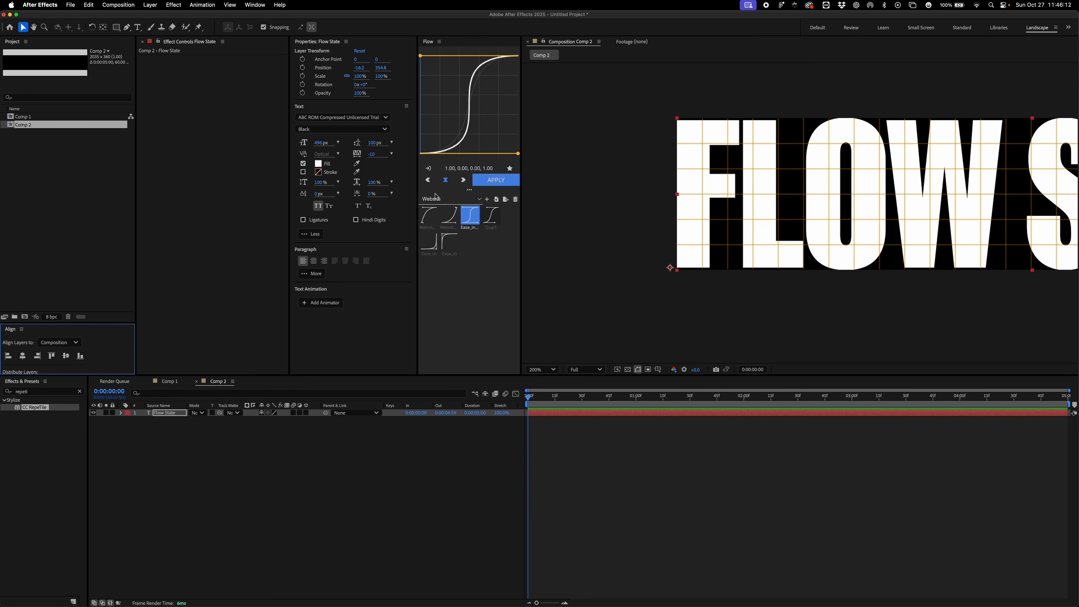
Step: Raise the font size to 505 px, recenter the text vertically and check the letters against the composition's top edge
left_click(321, 145)
key("Up")
key("Up")
key("Up")
key("Up")
key("Up")
key("Up")
key("Up")
key("Up")
key("Up")
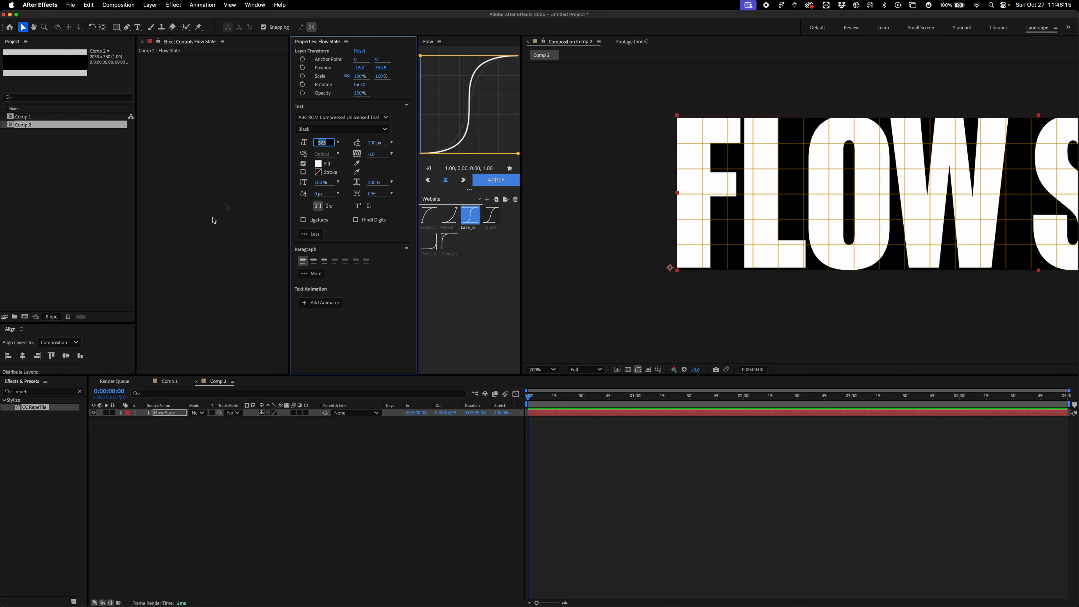
left_click(65, 356)
scroll(790, 230, "up", 2)
left_click_drag(809, 237, 821, 168)
scroll(749, 118, "down", 1)
left_click_drag(701, 104, 729, 260)
scroll(730, 263, "up", 1)
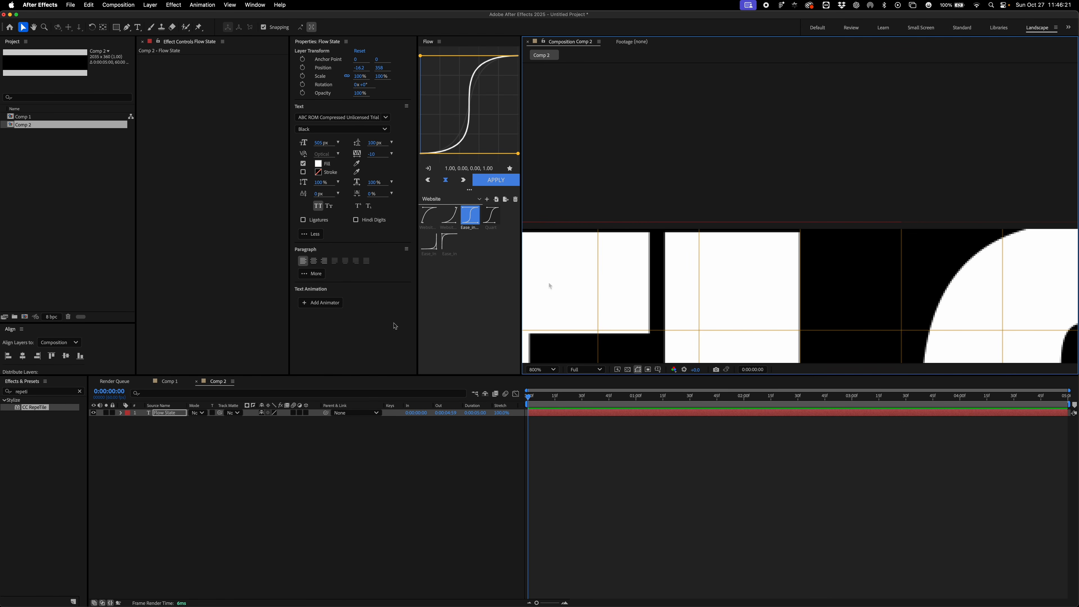
Step: Increase the FLOW STATE text's font size to 510 px and recenter the layer vertically in the composition
left_click(320, 143)
key("Up")
key("Up")
key("Up")
key("Up")
key("Up")
left_click(65, 356)
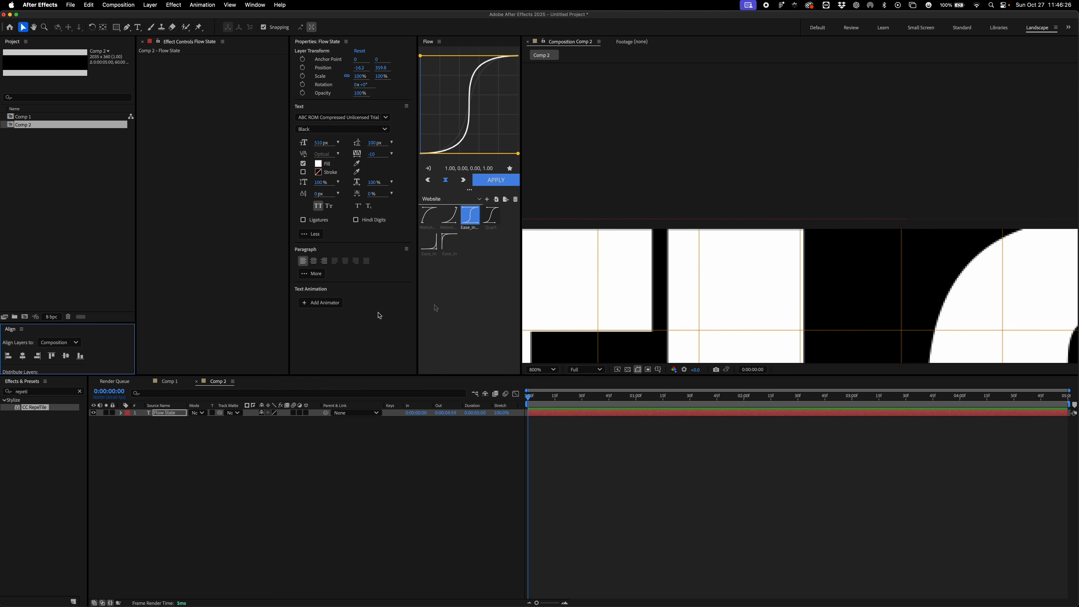
Step: Examine closely how the FLOW STATE letters fit against the composition's top and bottom edges
scroll(709, 216, "down", 1)
left_click_drag(709, 215, 680, 114)
scroll(781, 183, "up", 1)
left_click_drag(824, 357, 725, 227)
scroll(780, 183, "down", 3)
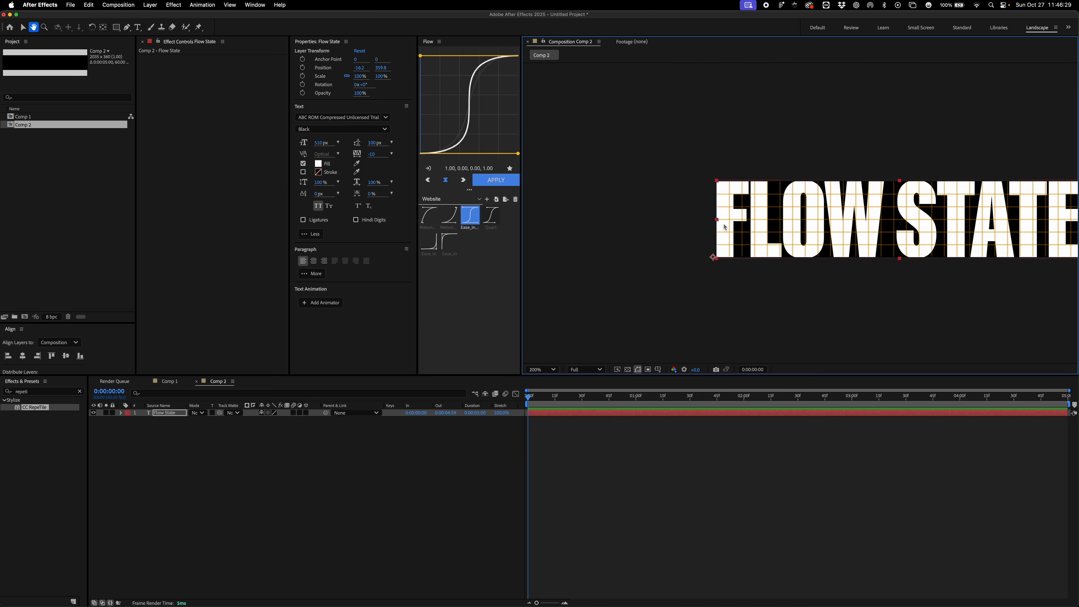
scroll(778, 170, "up", 3)
scroll(819, 179, "down", 2)
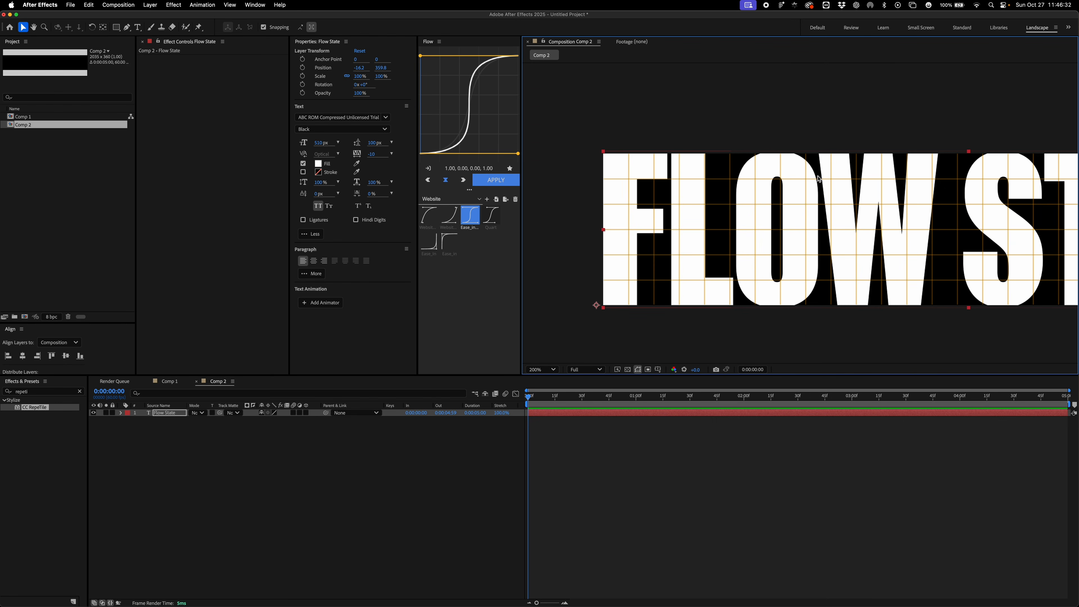
left_click_drag(819, 176, 805, 170)
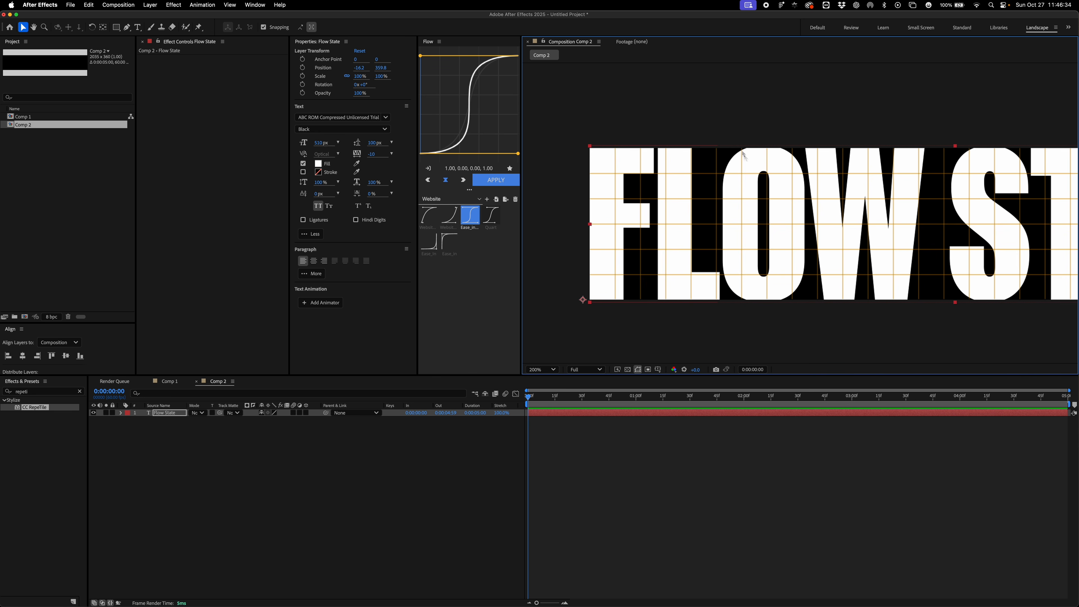
scroll(807, 304, "up", 1)
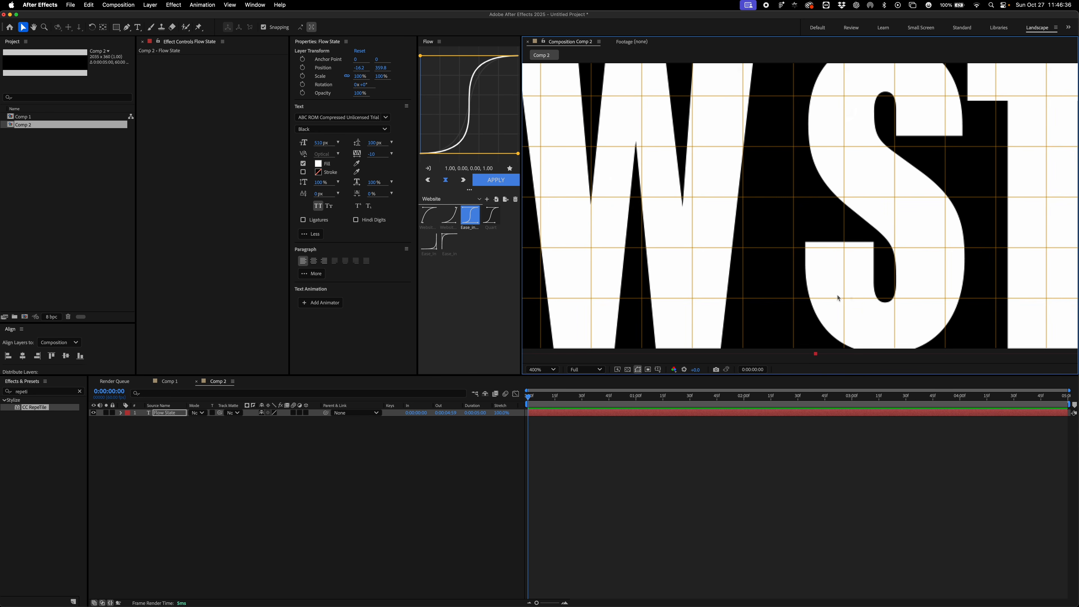
scroll(856, 335, "up", 1)
scroll(792, 255, "down", 2)
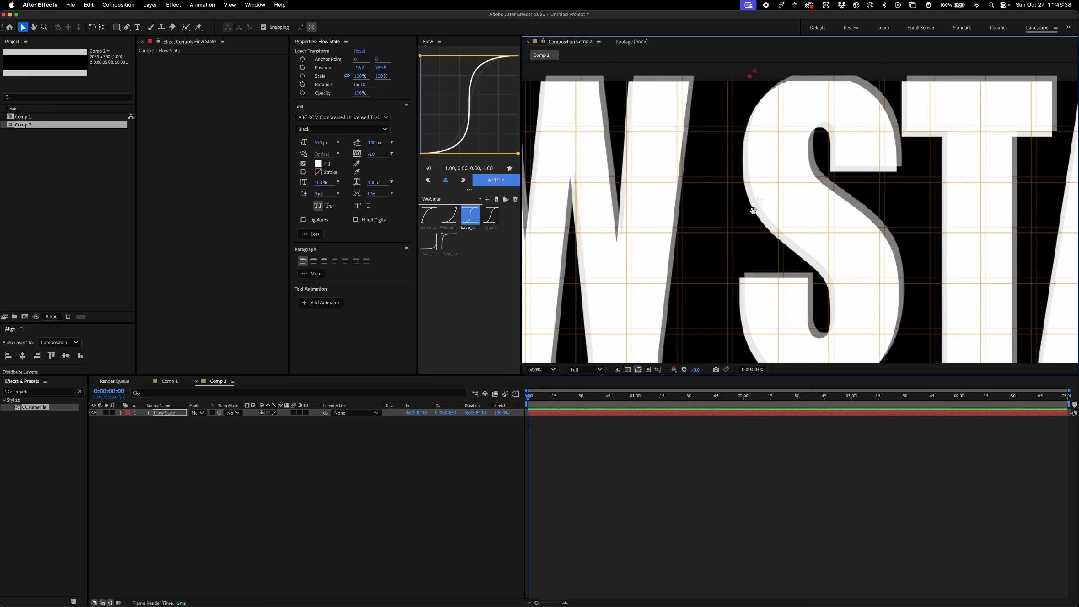
left_click_drag(721, 182, 871, 165)
scroll(622, 196, "down", 1)
Step: Switch to Figma and check the font family and style of the first F and last E in the Variable Type frame's top line
key("super+Tab")
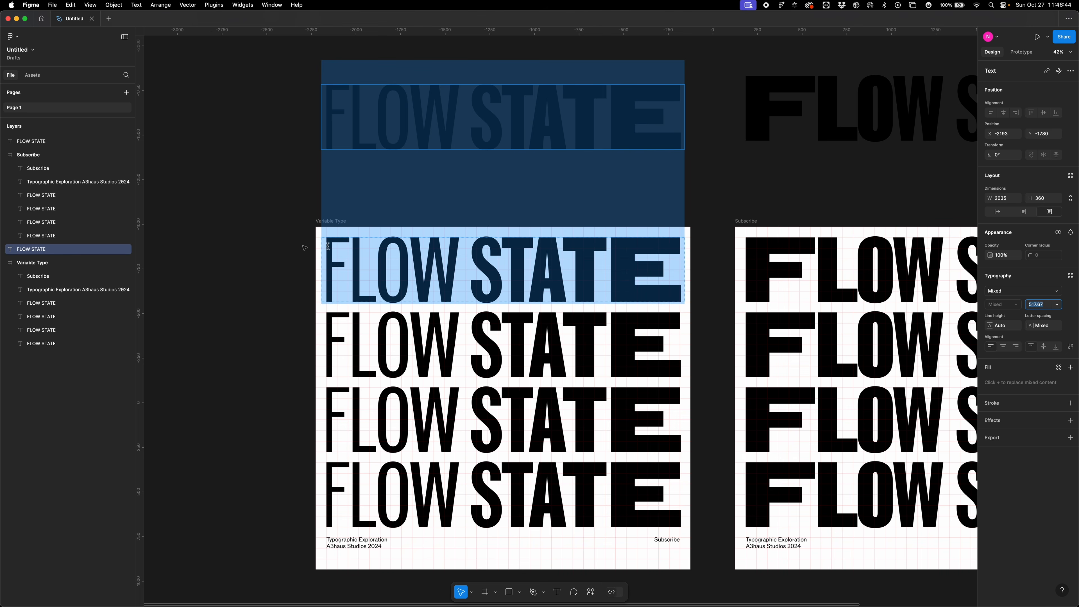
left_click(304, 247)
double_click(333, 263)
left_click(341, 256)
left_click_drag(341, 256, 322, 257)
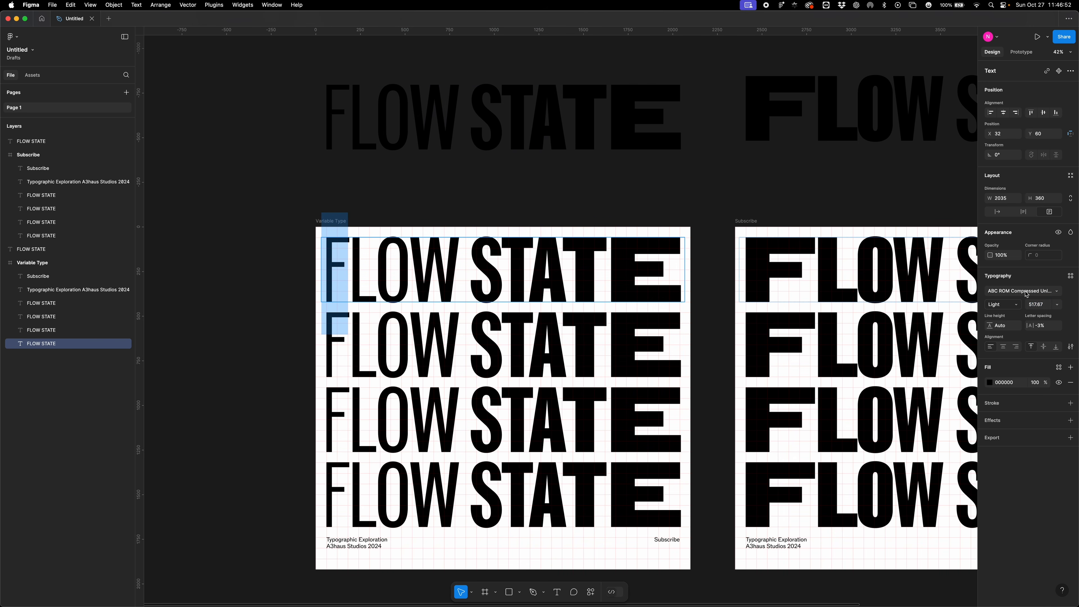
left_click(610, 253)
left_click_drag(658, 253, 684, 253)
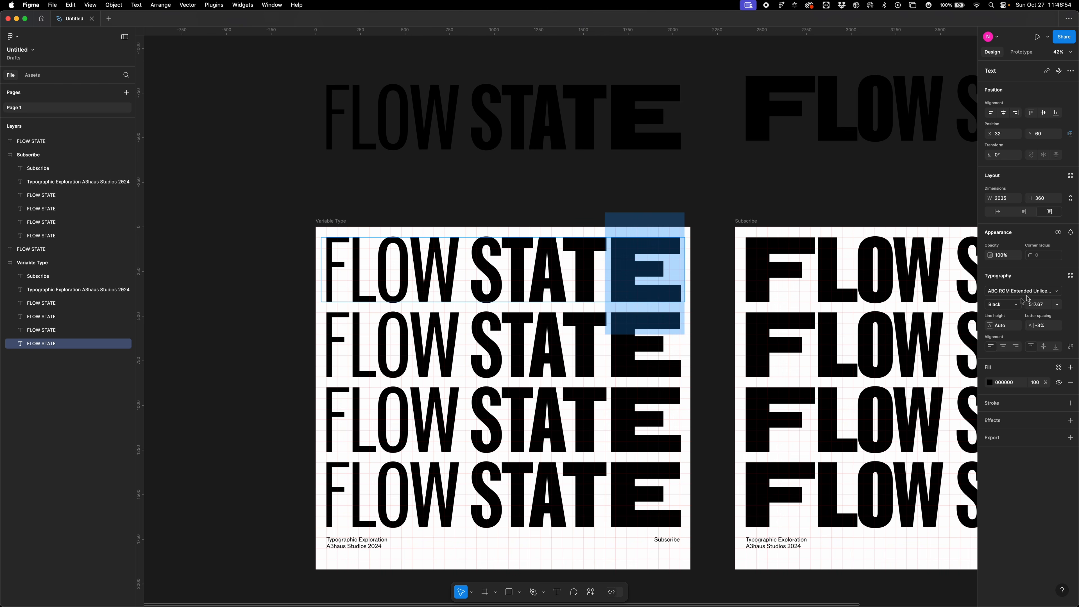
Step: Check the font family and style of the first F, the middle letters and the last T and E in the top line
left_click(345, 256)
left_click_drag(345, 255, 328, 255)
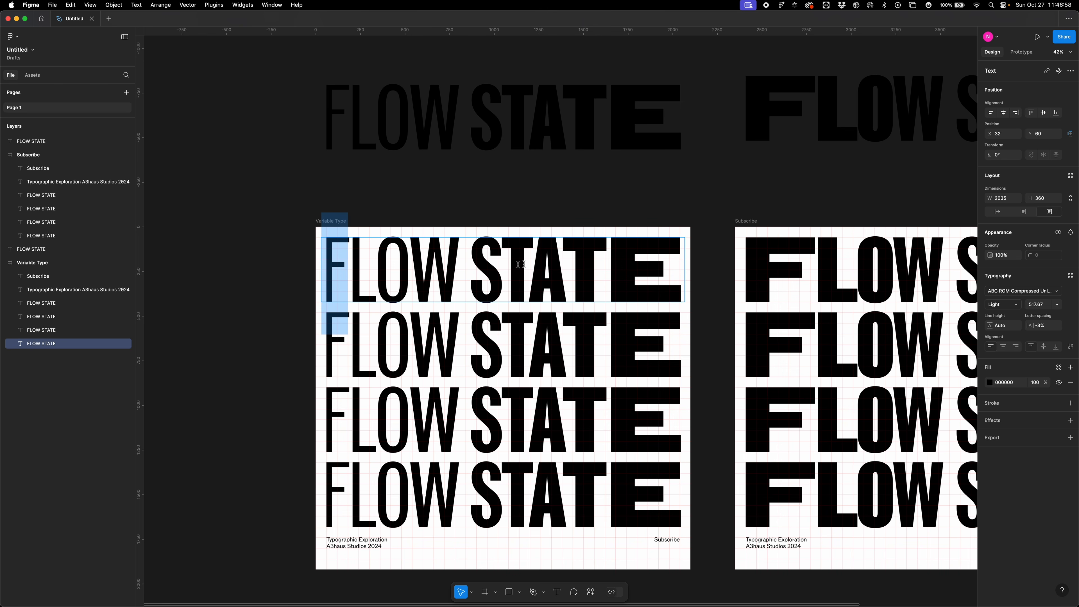
left_click_drag(530, 263, 501, 262)
left_click(562, 265)
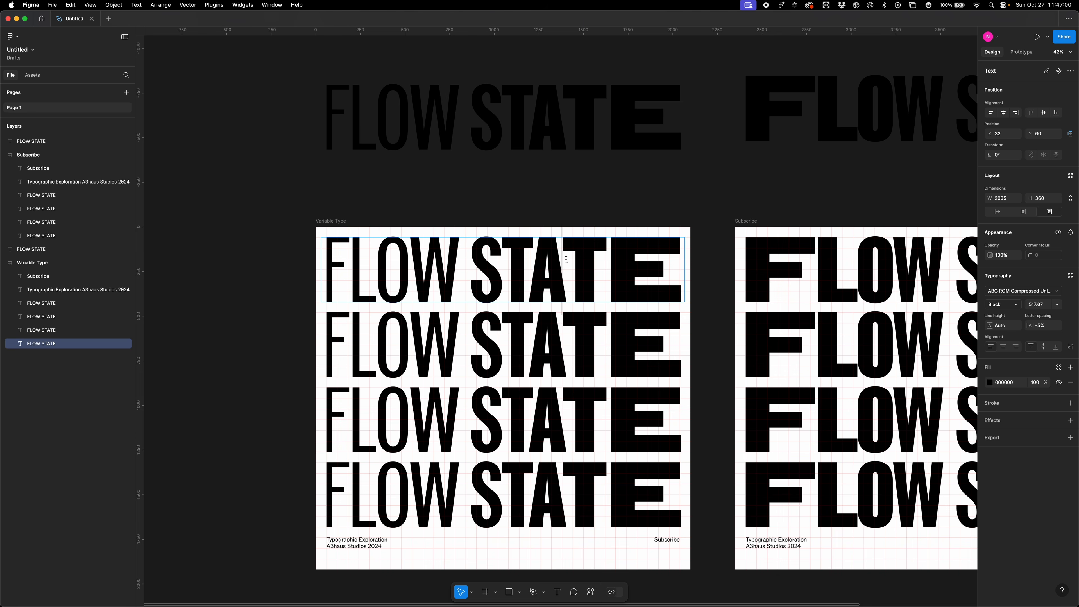
key("shift+Right")
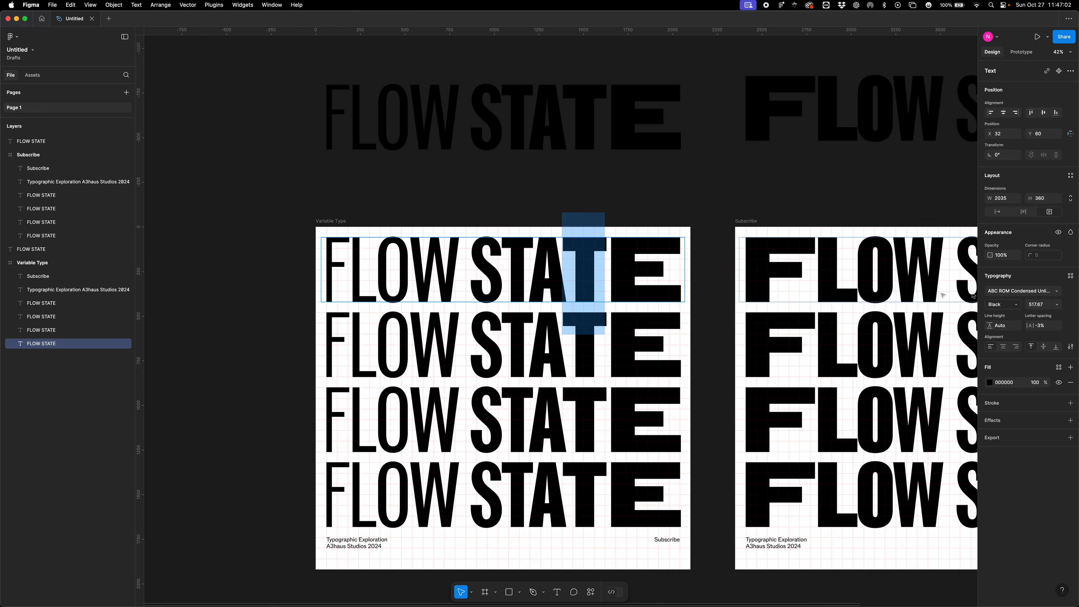
left_click_drag(617, 250, 700, 265)
Step: Switch to After Effects and set the whole FLOW STATE text to ABC ROM Compressed Unlicensed Trial in Light style
key("super+Tab")
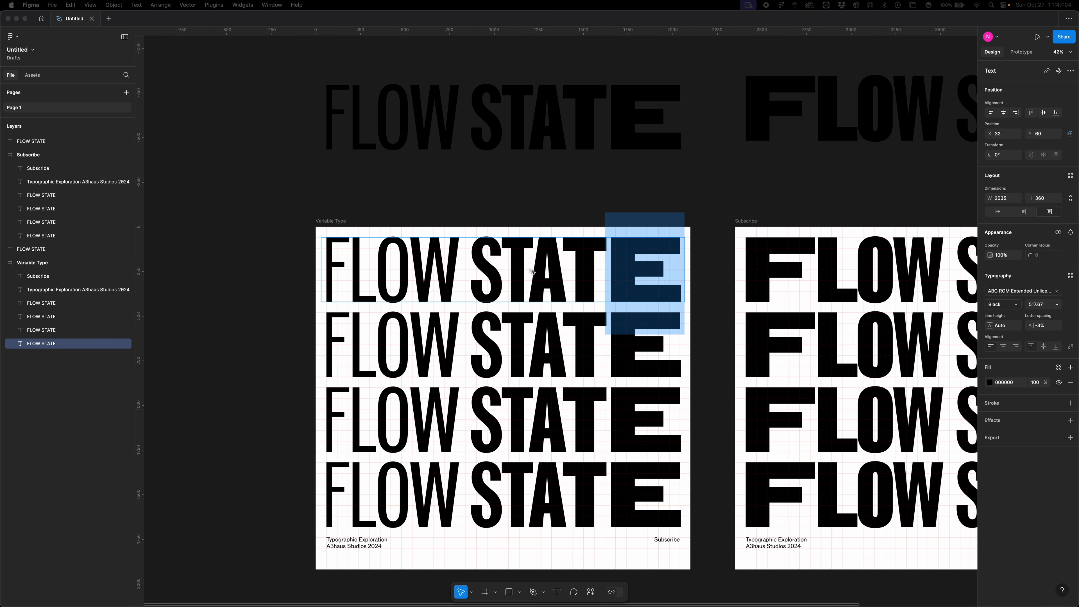
key("super+Tab")
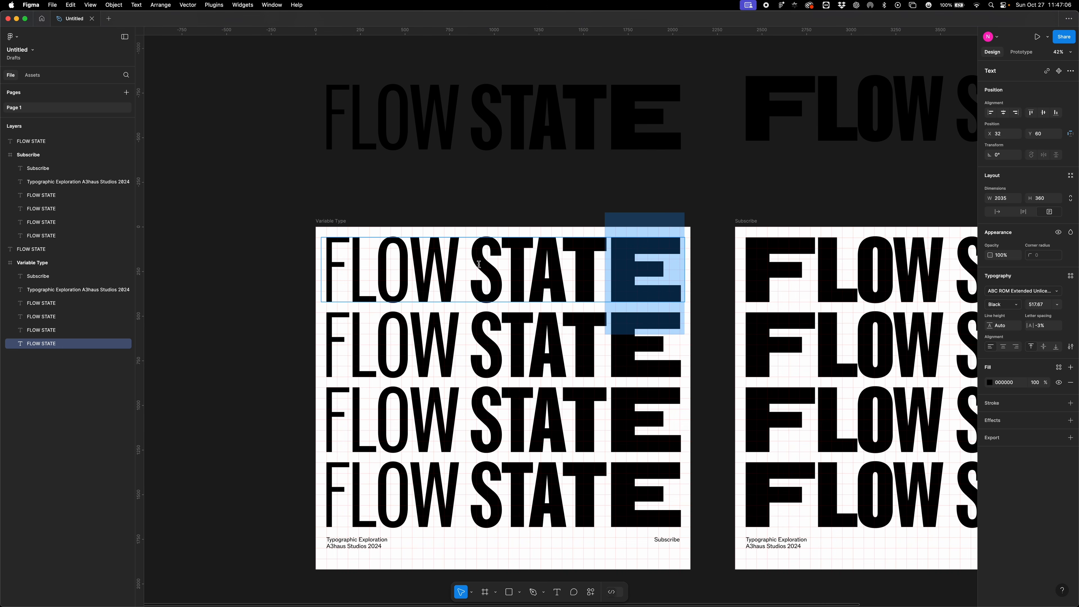
key("super+Tab")
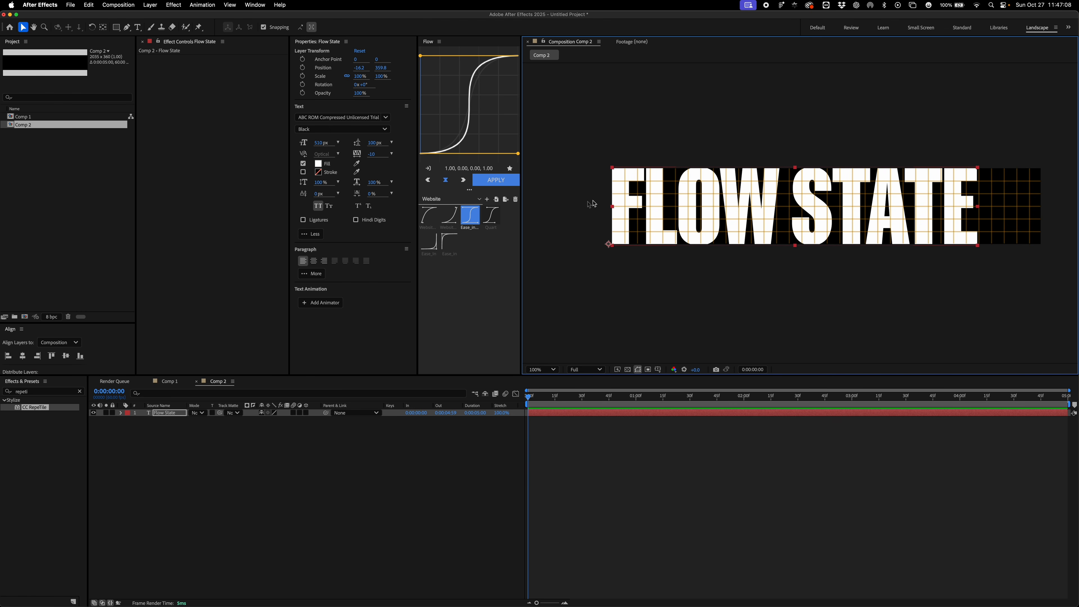
double_click(624, 194)
left_click(385, 118)
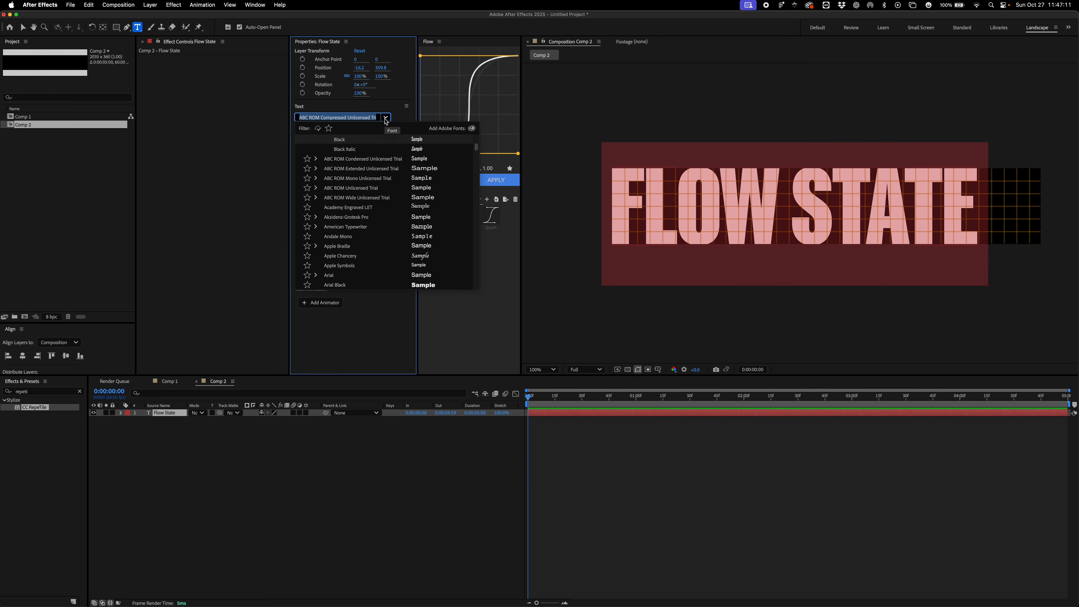
scroll(338, 146, "up", 6)
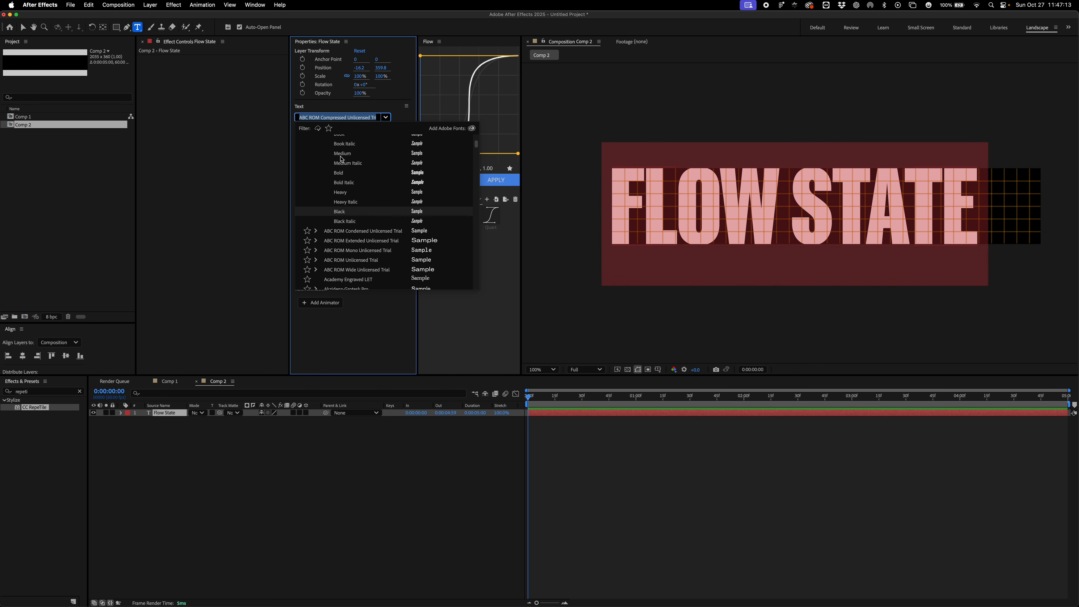
left_click(348, 162)
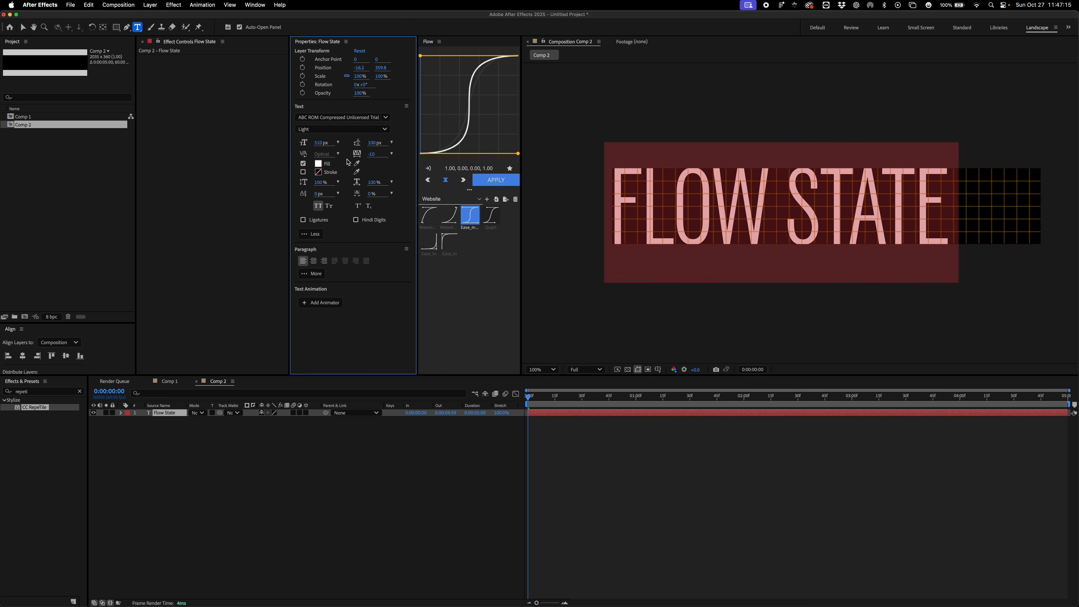
Step: Give the rest of FLOW progressively heavier styles: L in Regular, O in Book and W in Medium
left_click_drag(641, 182, 781, 192)
left_click(346, 131)
left_click(330, 164)
left_click(384, 129)
left_click(382, 195)
left_click(384, 130)
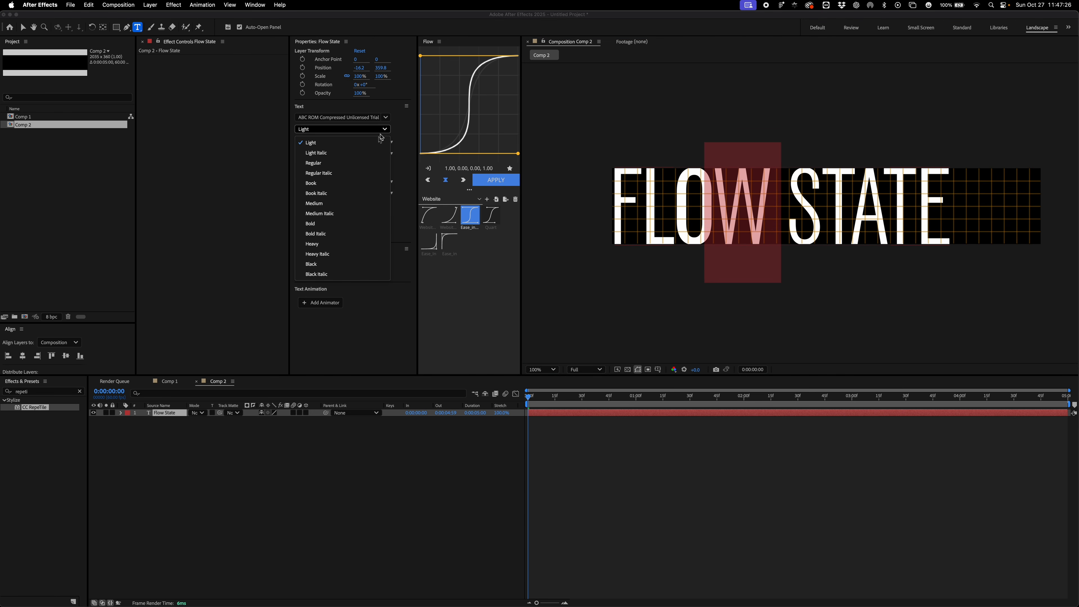
left_click(328, 204)
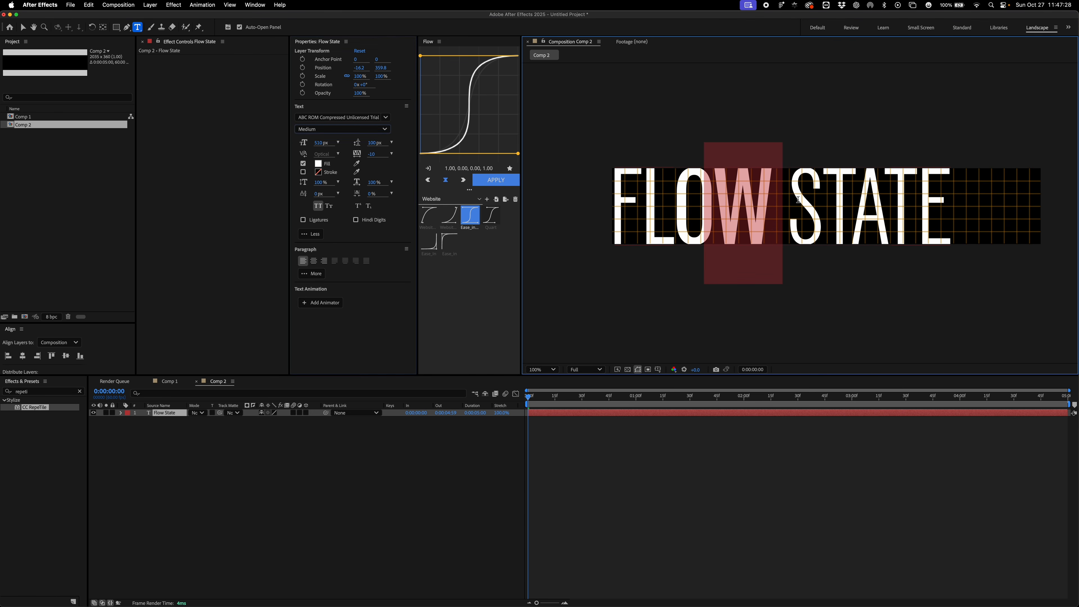
Step: Set the S of STATE to Bold and its first T to Heavy
key("Right")
key("Right")
key("shift+Right")
left_click(384, 127)
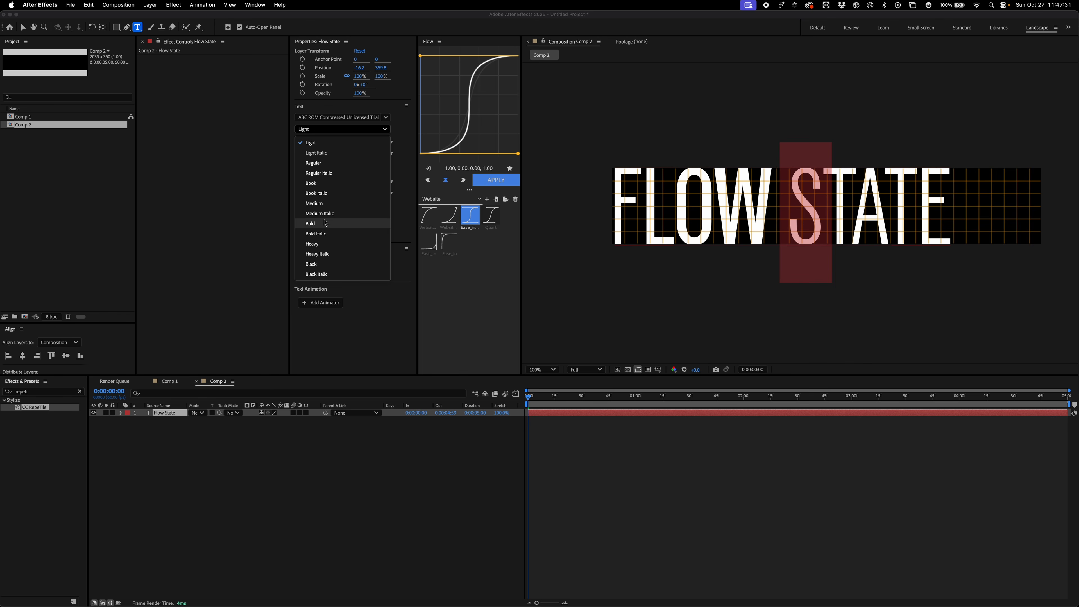
left_click(325, 223)
key("Right")
key("shift+Right")
left_click(384, 129)
left_click(325, 241)
Step: Set the A of STATE to Heavy and its last T to Black
key("Right")
key("shift+Right")
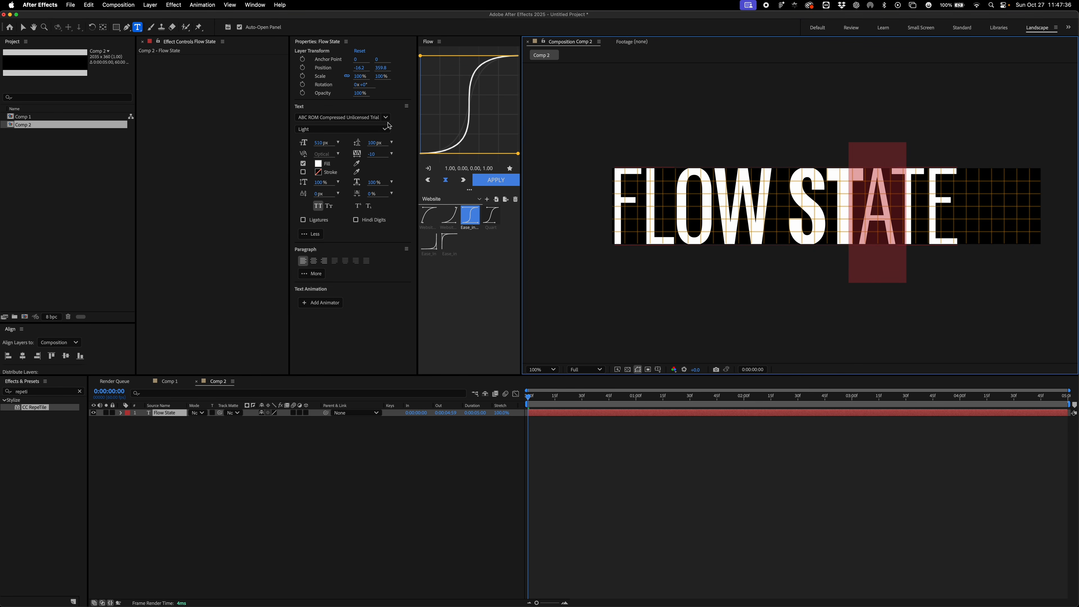
left_click(384, 129)
left_click(333, 247)
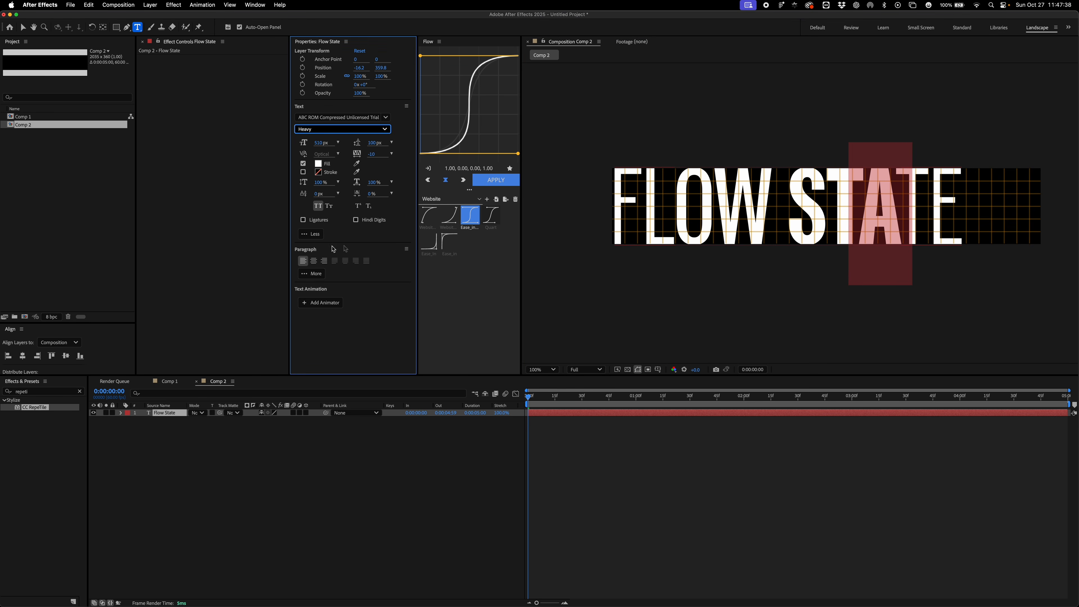
left_click_drag(896, 212, 903, 212)
left_click_drag(903, 211, 930, 211)
Step: Review the font style assigned to each letter from the F through the S
left_click_drag(646, 191, 605, 188)
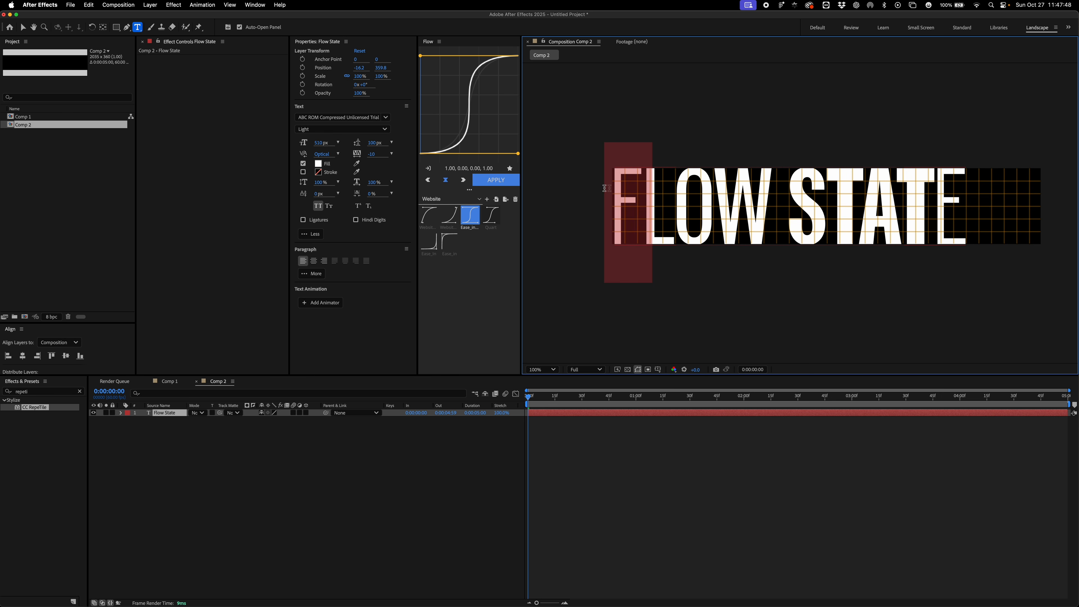
key("Right")
key("Right")
key("Right")
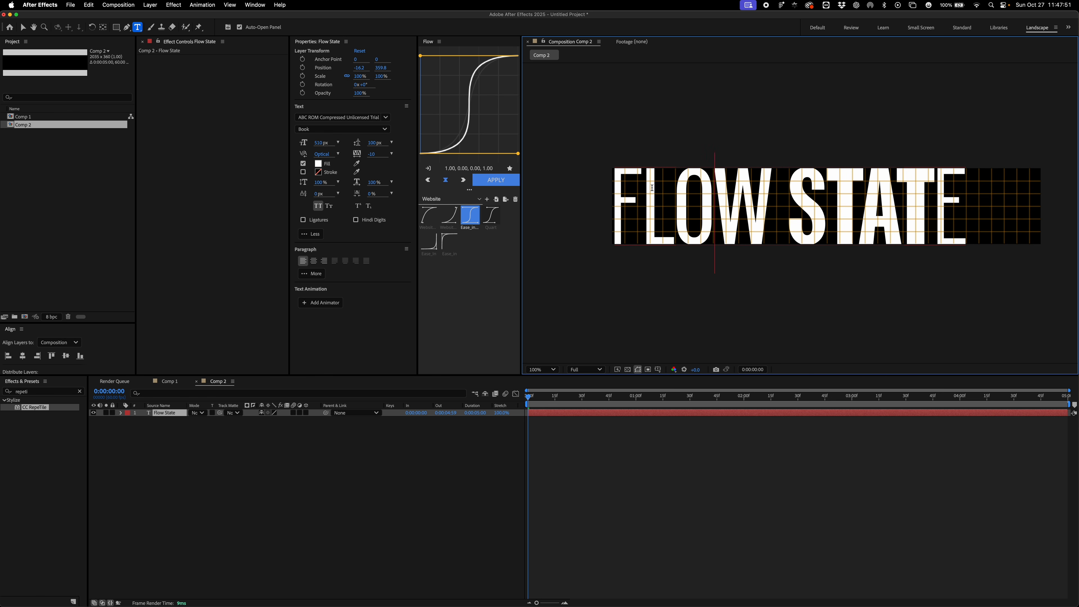
key("Right")
key("Right")
key("Right")
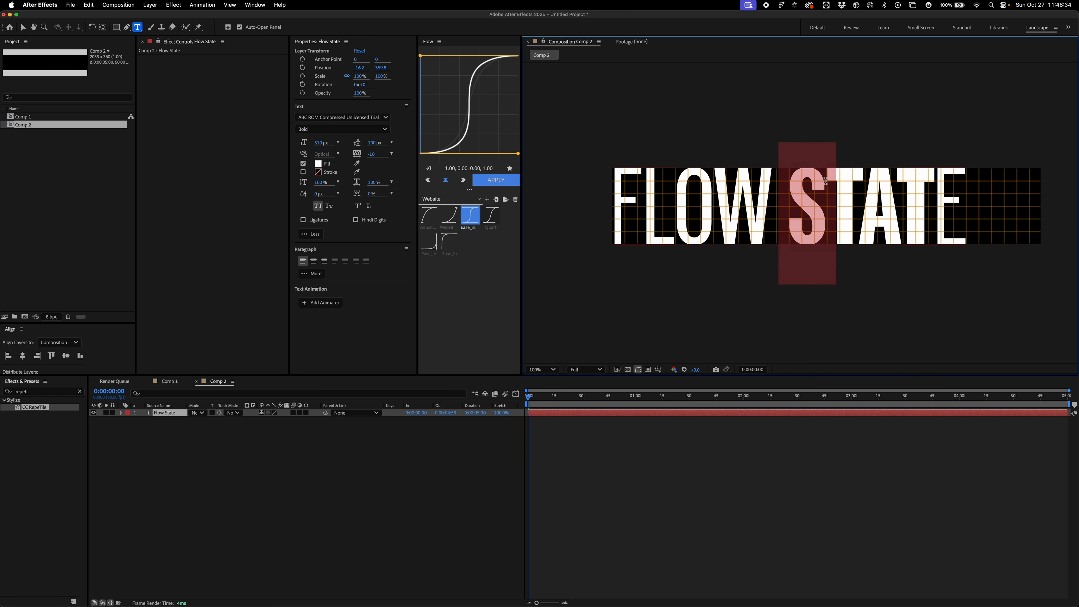
Step: Set the first T of STATE to Heavy and the A to Black
key("Right")
key("shift+Right")
left_click(384, 130)
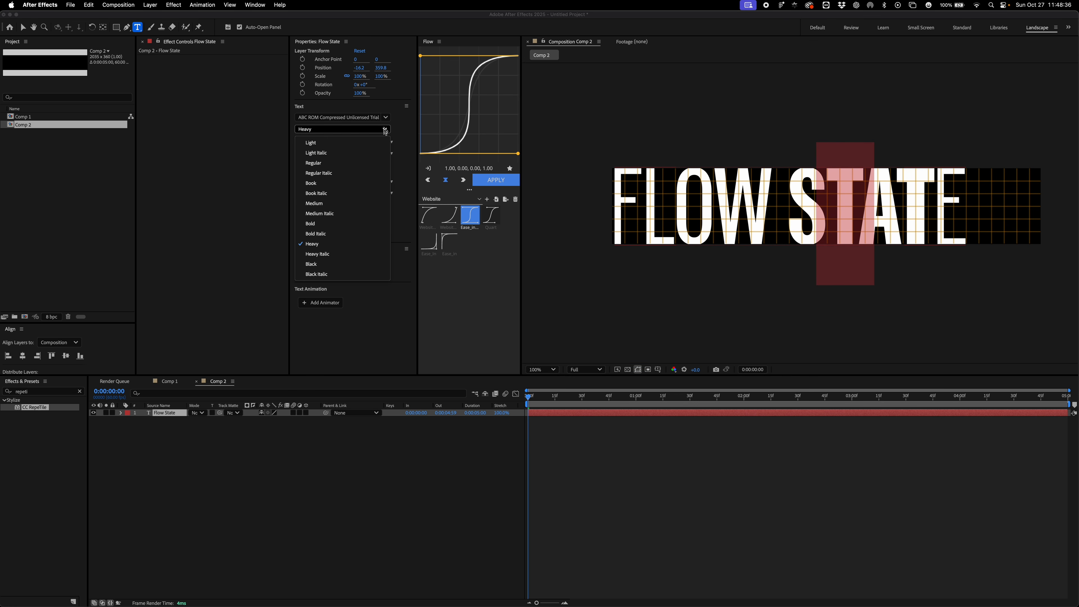
left_click(314, 244)
left_click(875, 190)
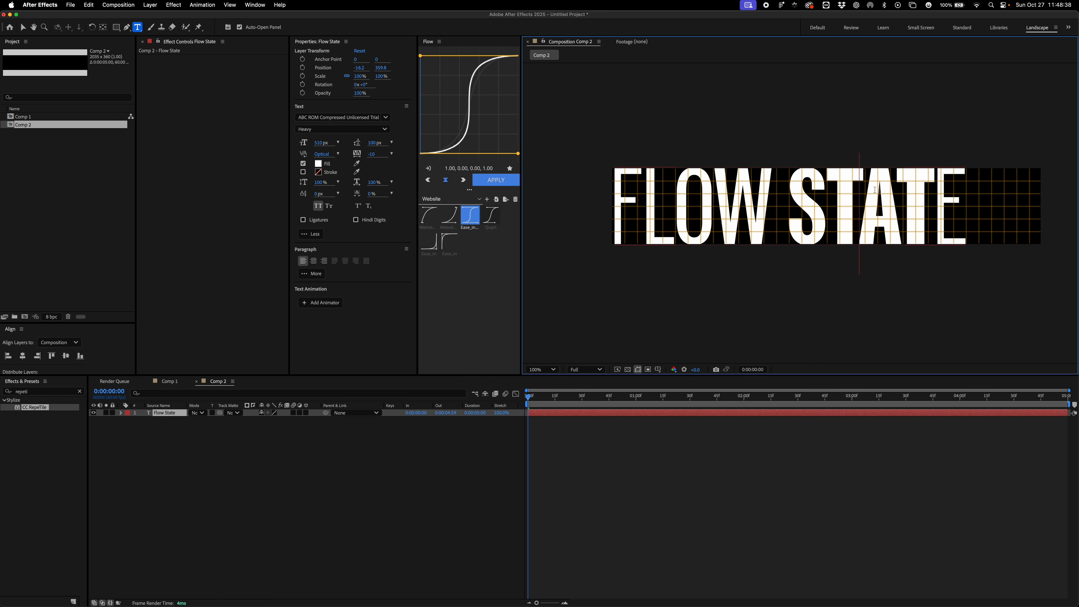
key("shift+Right")
left_click(385, 129)
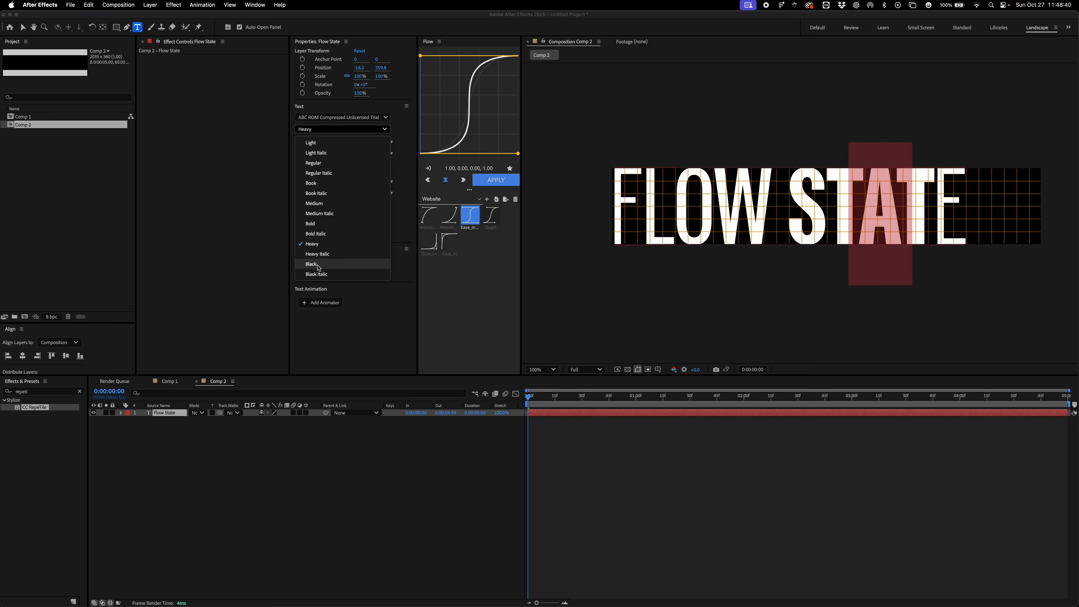
left_click(313, 264)
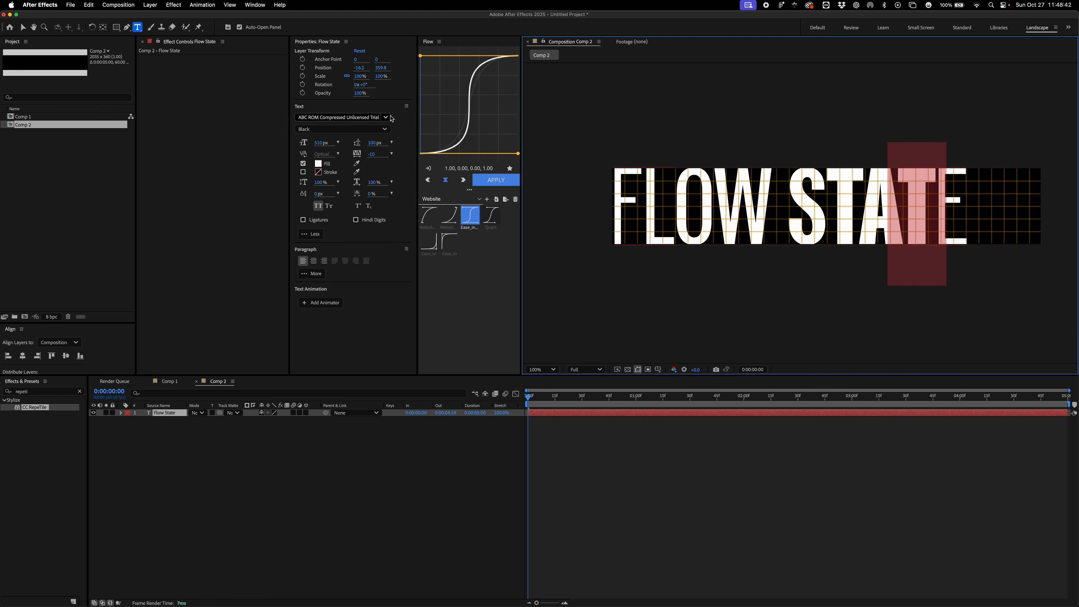
Step: Change the last T to ABC ROM Condensed Unlicensed Trial in Black style, checking it against the matching T in Figma
left_click(385, 117)
scroll(350, 229, "down", 3)
left_click(354, 212)
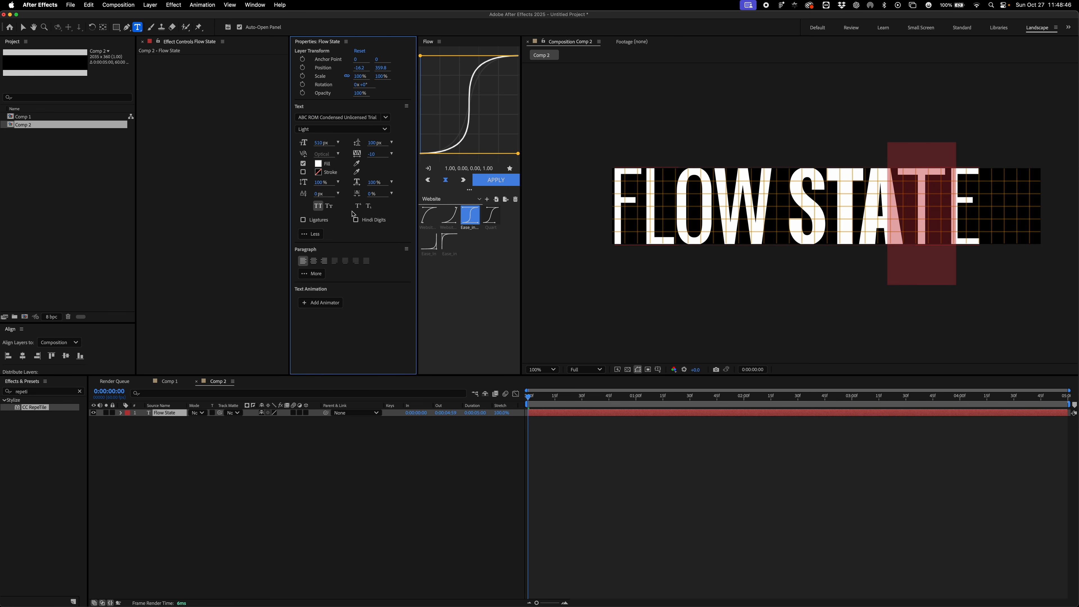
key("super+Tab")
left_click_drag(560, 254, 597, 251)
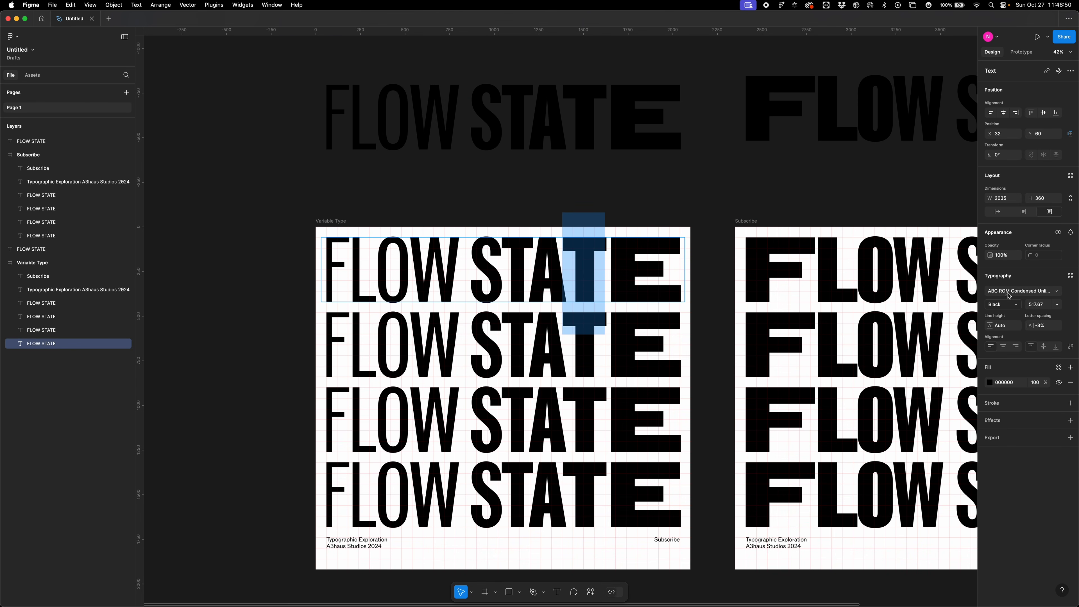
left_click_drag(564, 247, 609, 252)
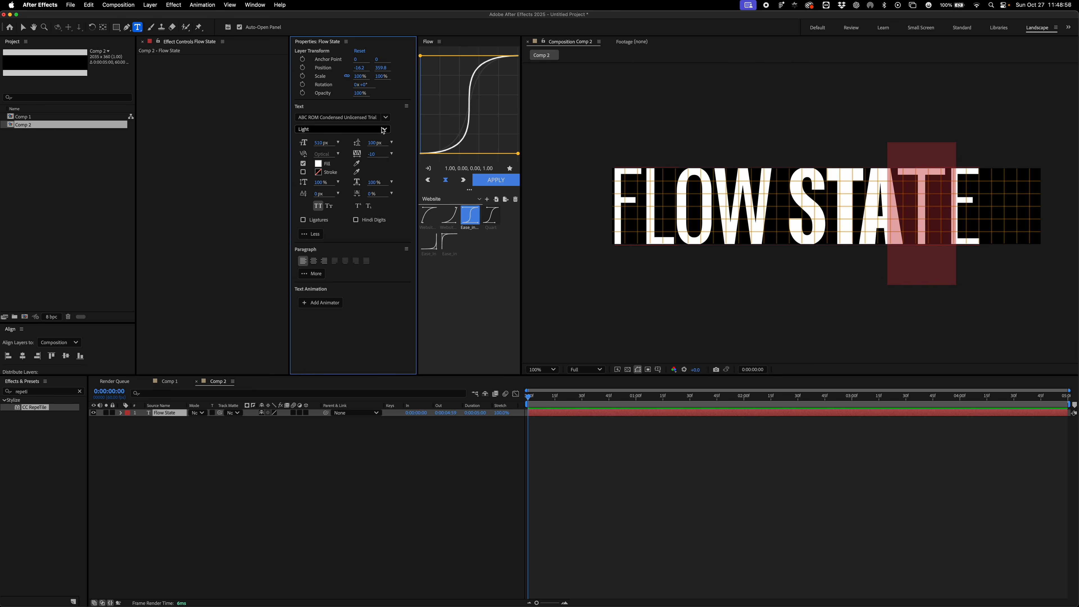
left_click(342, 128)
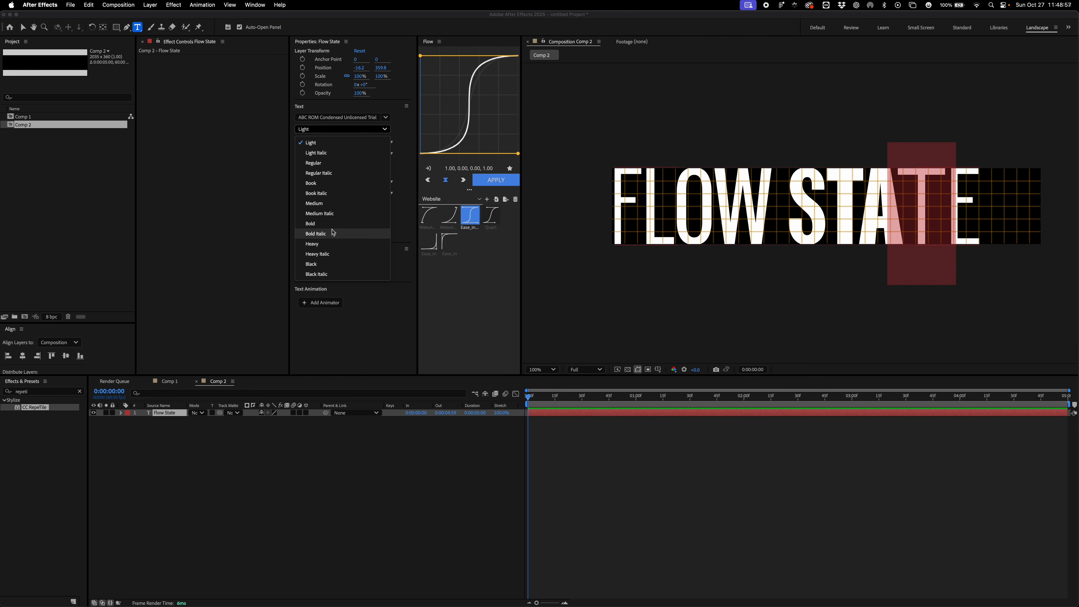
left_click(318, 264)
left_click(885, 201)
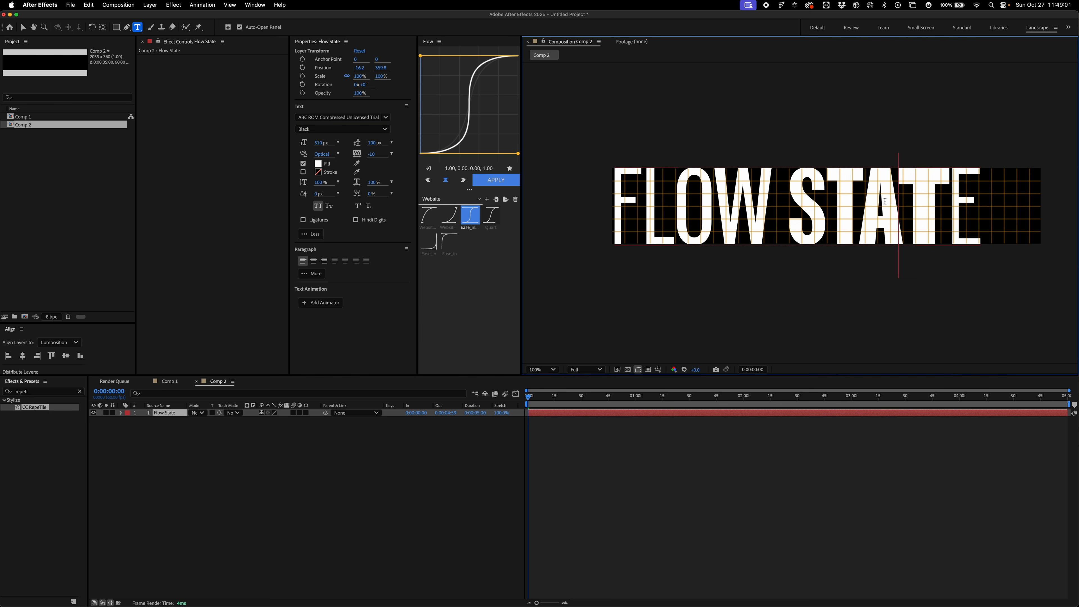
Step: Look through the font choices for the last E and check the matching E's font family in Figma
left_click_drag(941, 191, 991, 193)
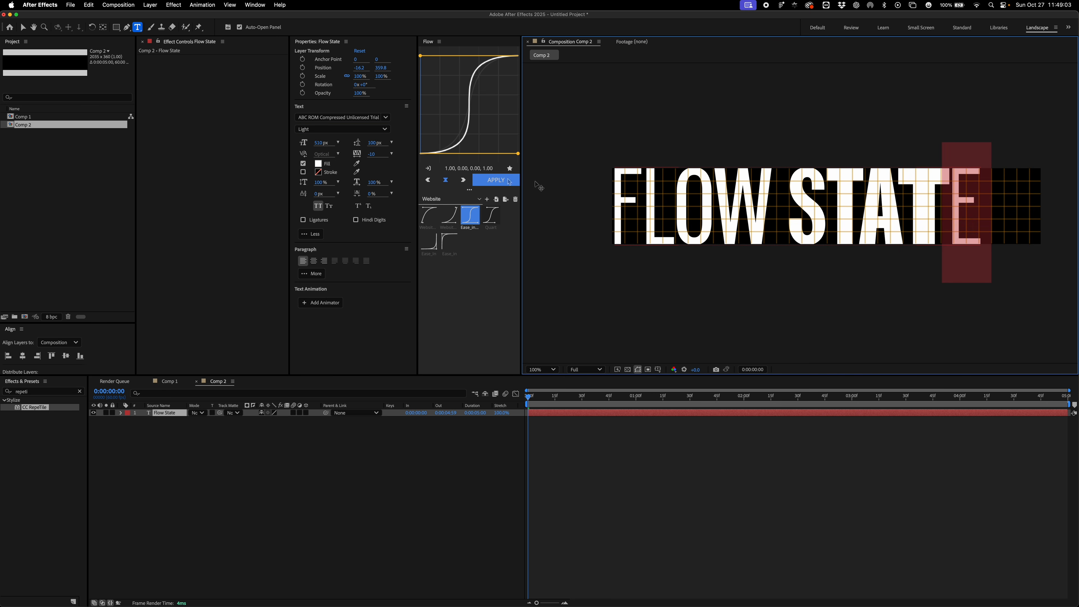
left_click(386, 118)
scroll(385, 177, "up", 3)
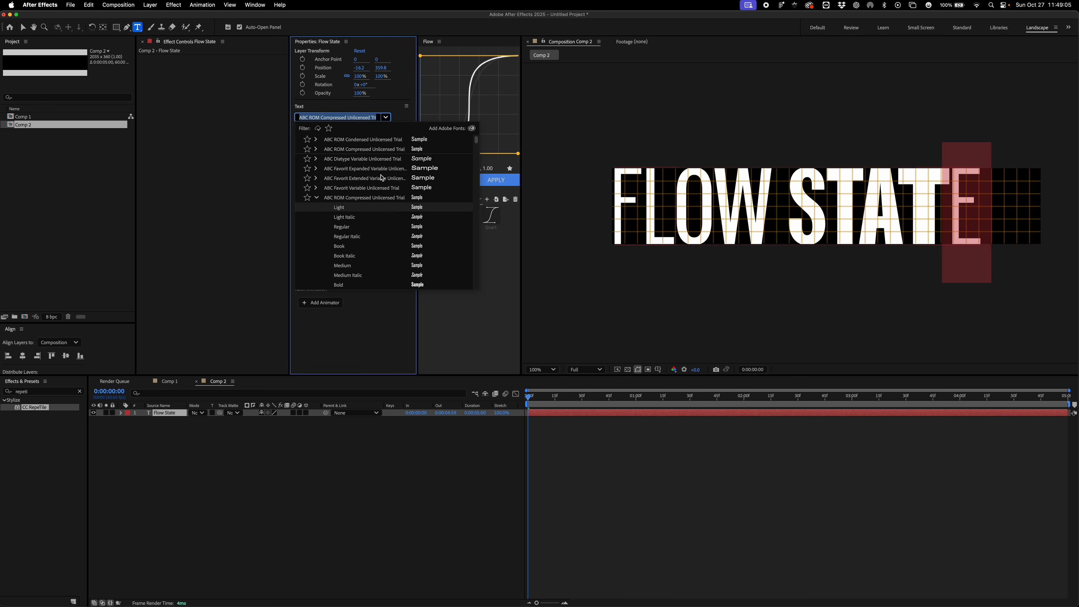
key("super+Tab")
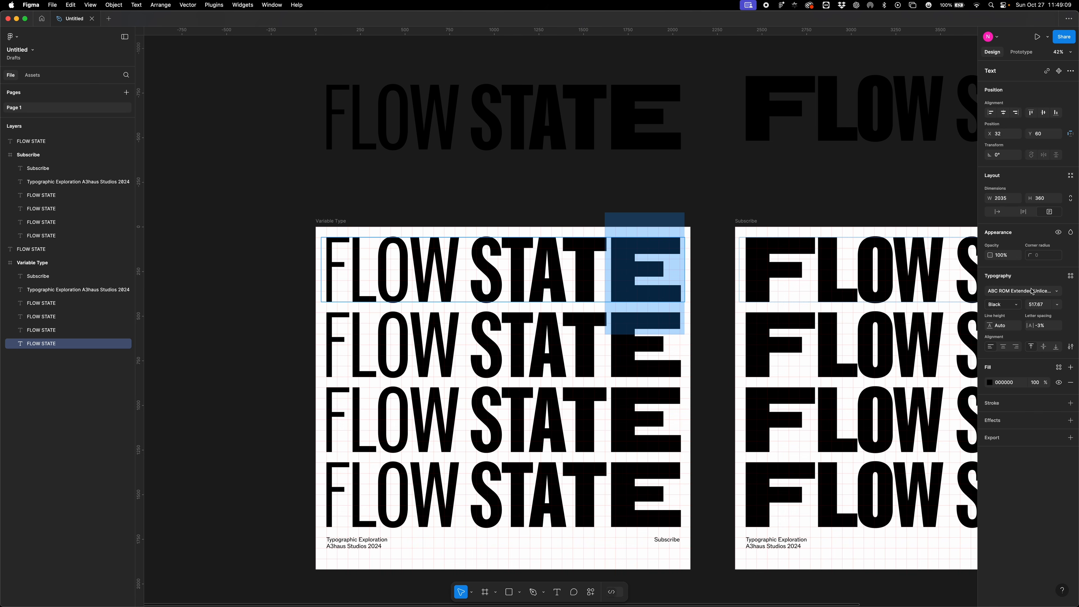
Step: Switch back to After Effects and set the last E to ABC ROM Extended Unlicensed Trial in Black style
key("super+Tab")
left_click(340, 118)
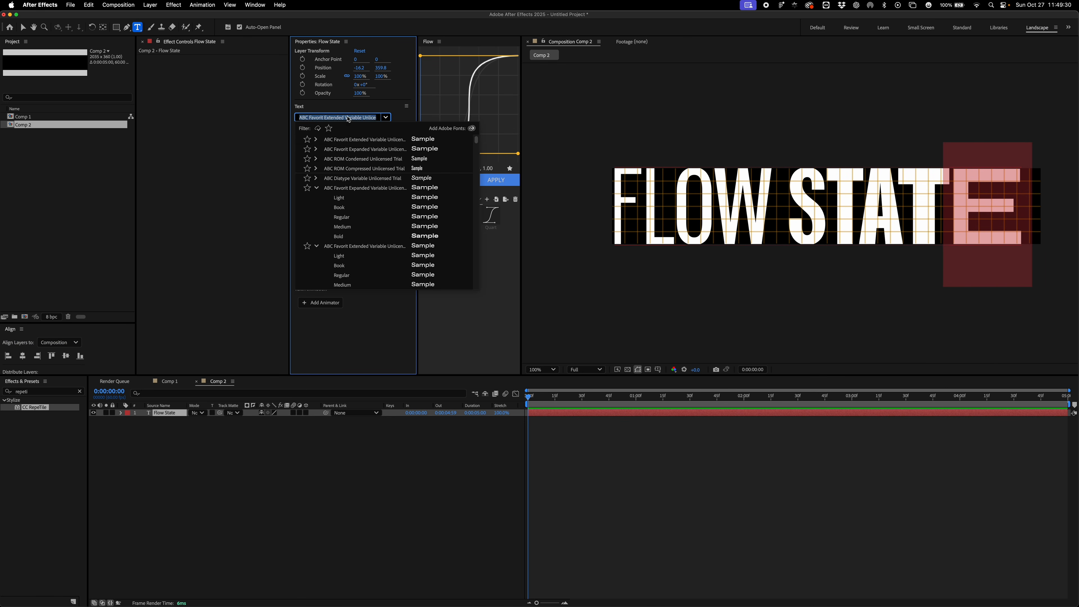
type("abc rom")
scroll(366, 245, "down", 5)
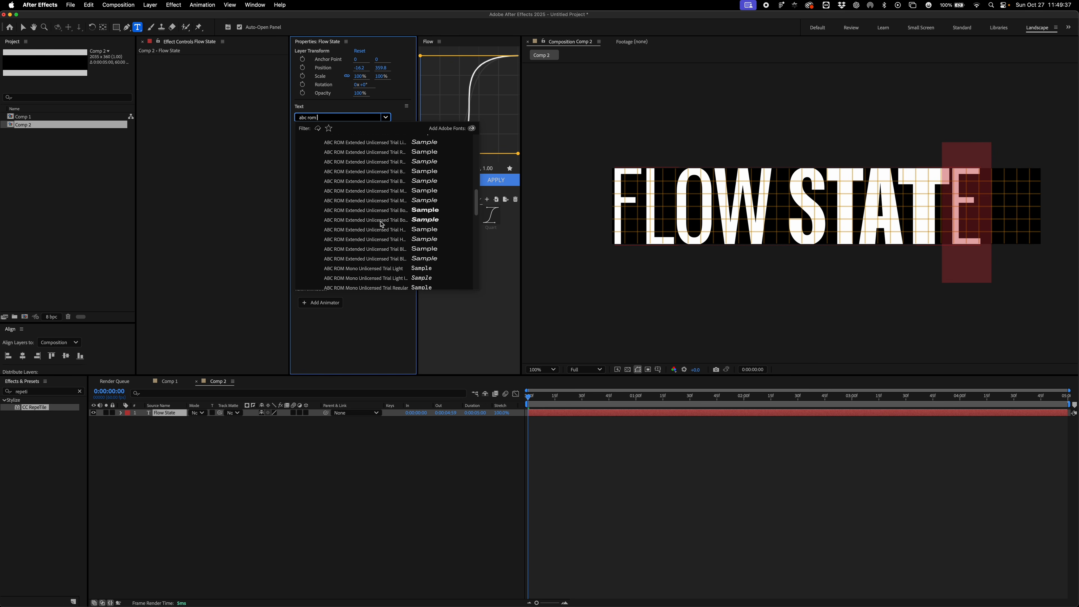
left_click(383, 215)
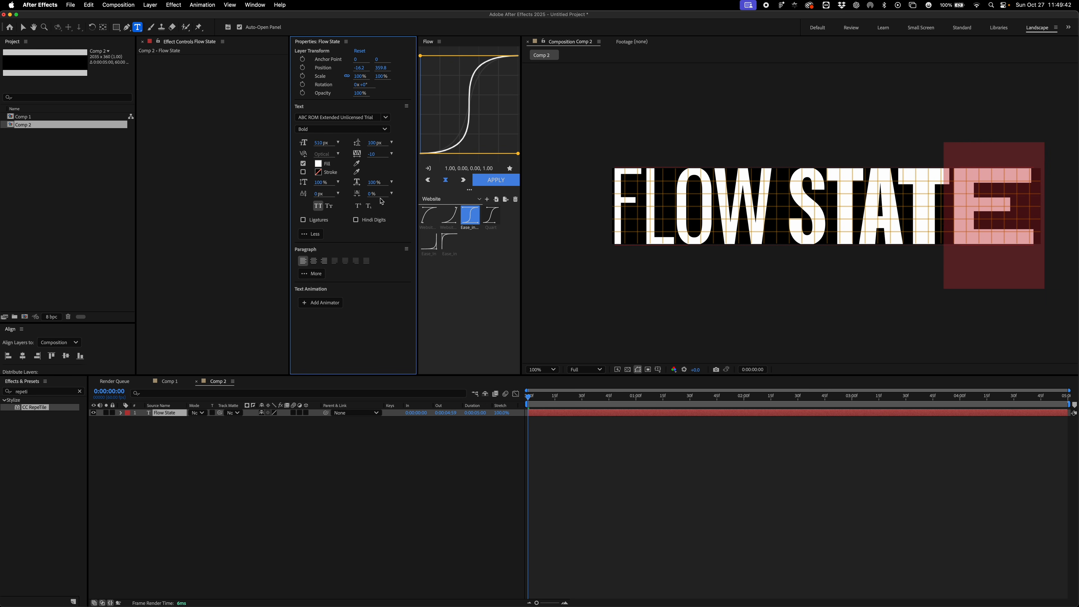
left_click(342, 129)
left_click(316, 266)
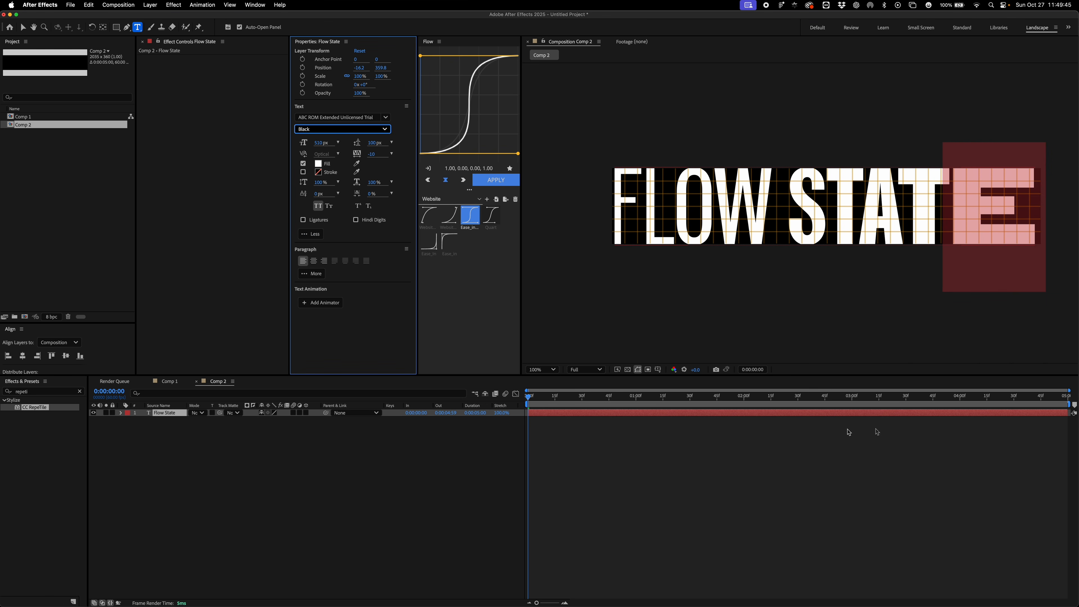
Step: Align the FLOW STATE text to the left edge of the composition
left_click(849, 432)
key("v")
scroll(718, 198, "up", 4)
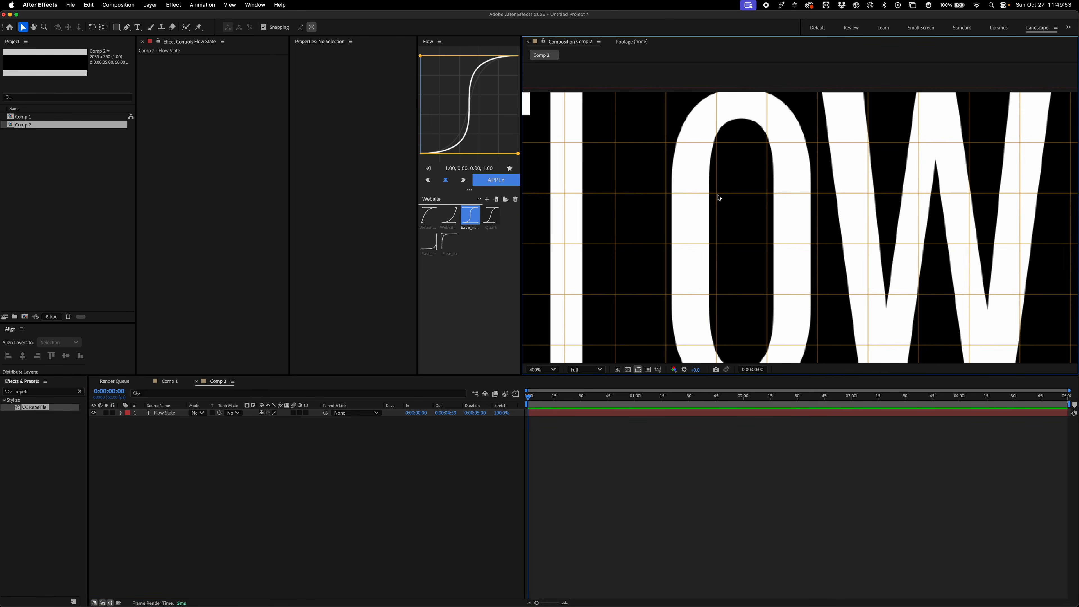
left_click(686, 205)
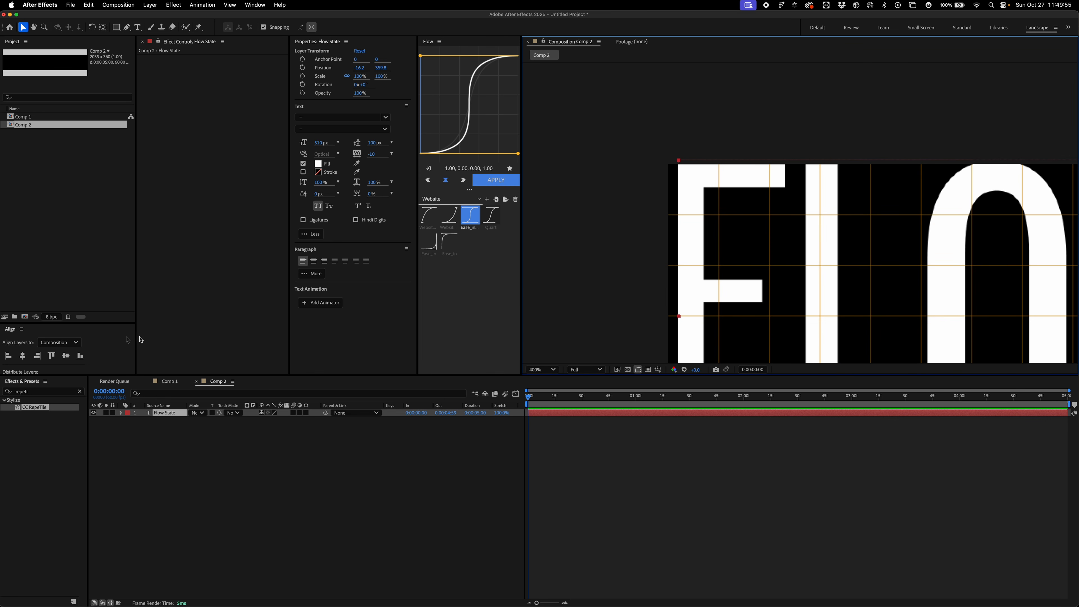
left_click(8, 356)
scroll(710, 256, "down", 4)
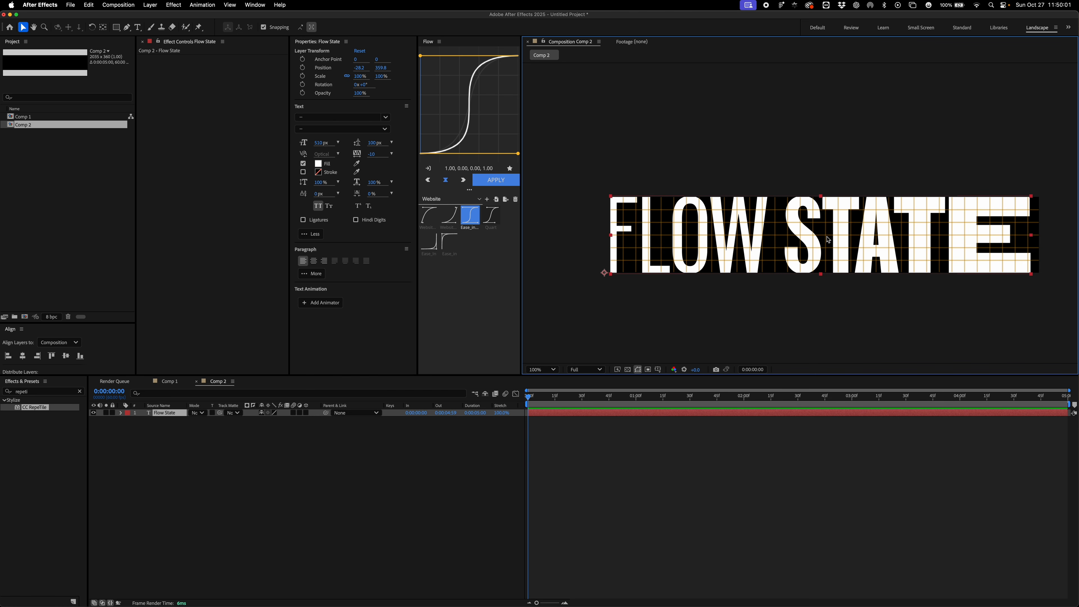
Step: Examine the gaps between the letters along the whole FLOW STATE line up close
scroll(895, 225, "right", 2)
key("super+t")
left_click(912, 225)
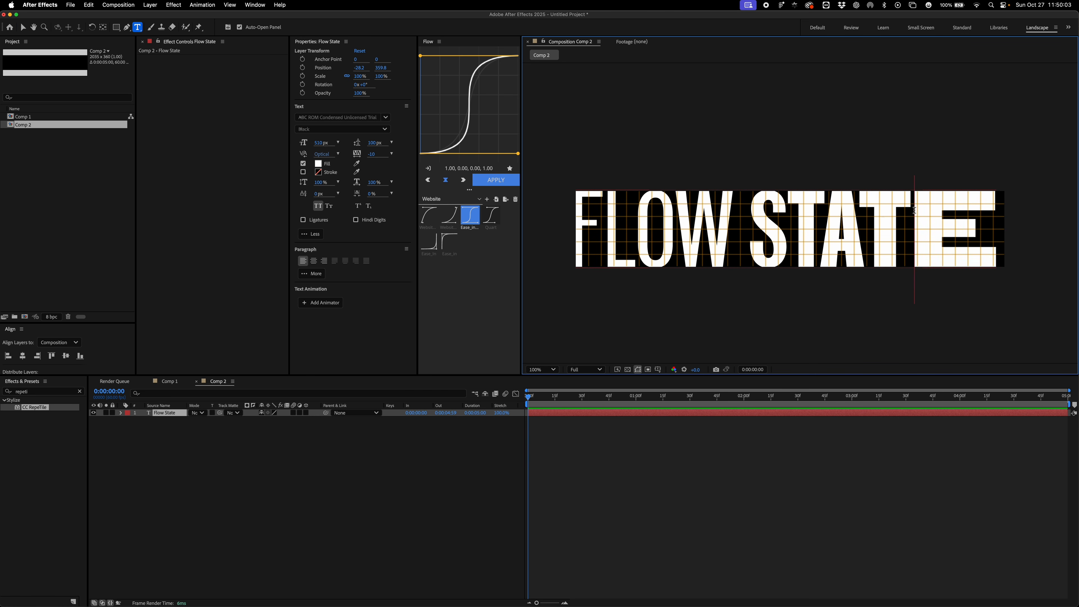
scroll(595, 226, "up", 2)
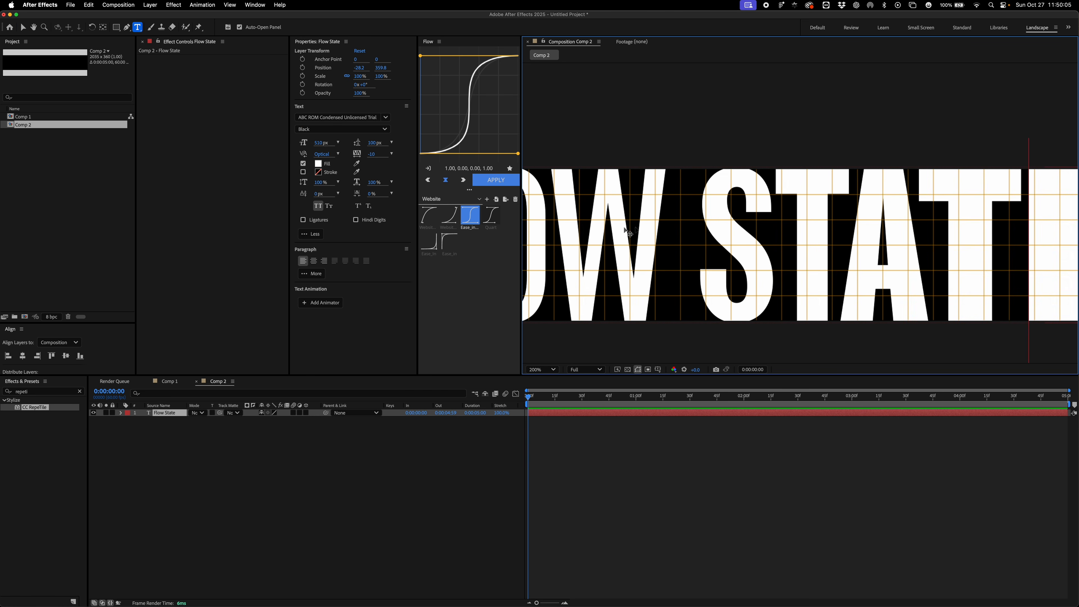
scroll(596, 226, "down", 2)
key("Escape")
scroll(833, 205, "up", 2)
left_click_drag(834, 205, 949, 185)
scroll(949, 186, "down", 2)
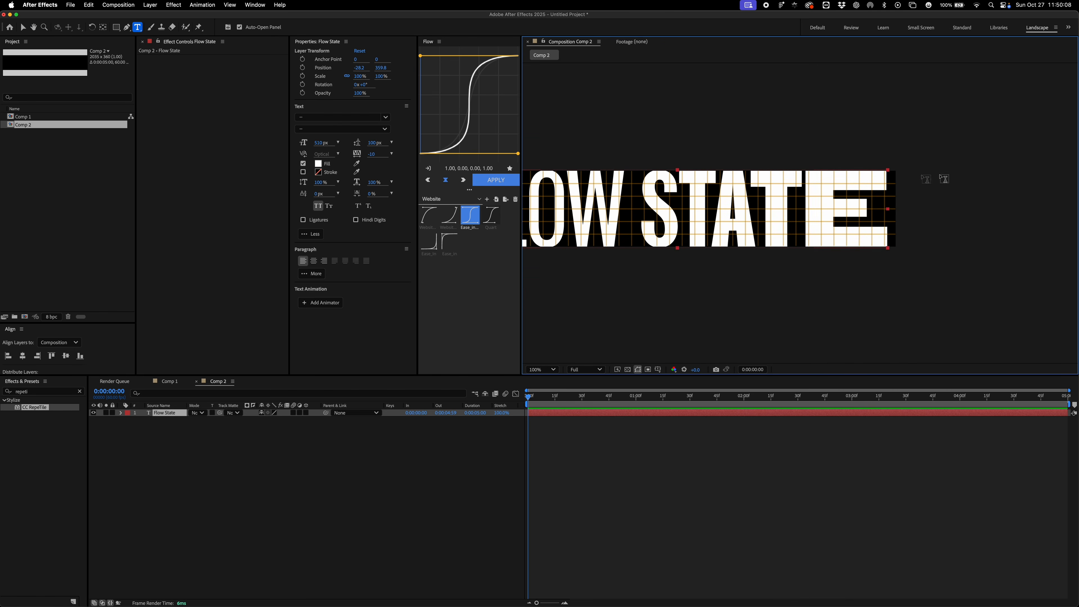
scroll(890, 177, "up", 2)
left_click_drag(850, 221, 999, 220)
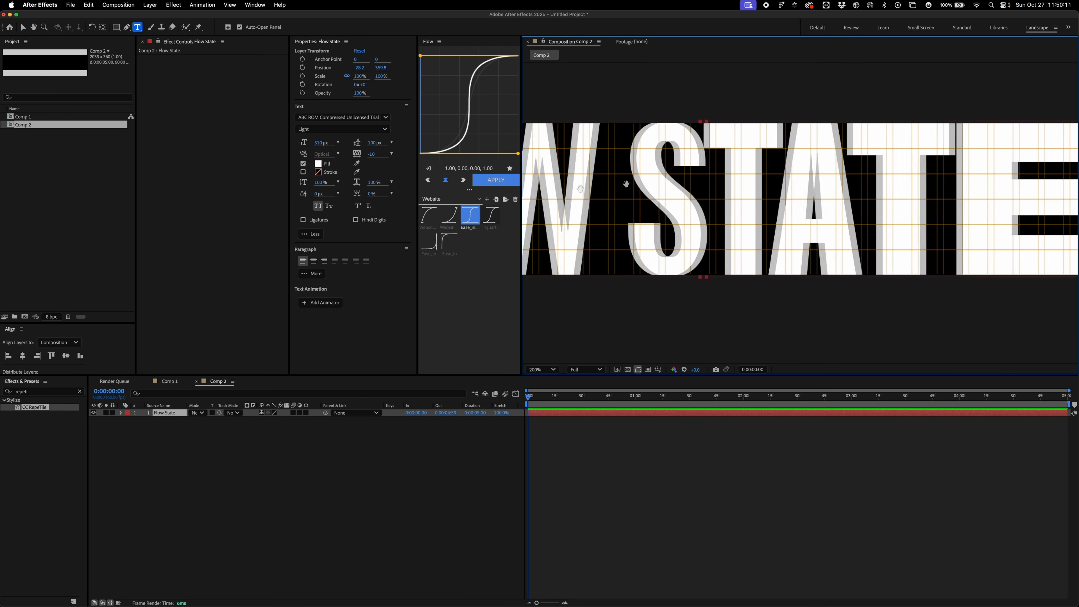
left_click_drag(722, 185, 858, 211)
scroll(699, 191, "up", 2)
scroll(859, 211, "down", 2)
left_click_drag(607, 224, 743, 222)
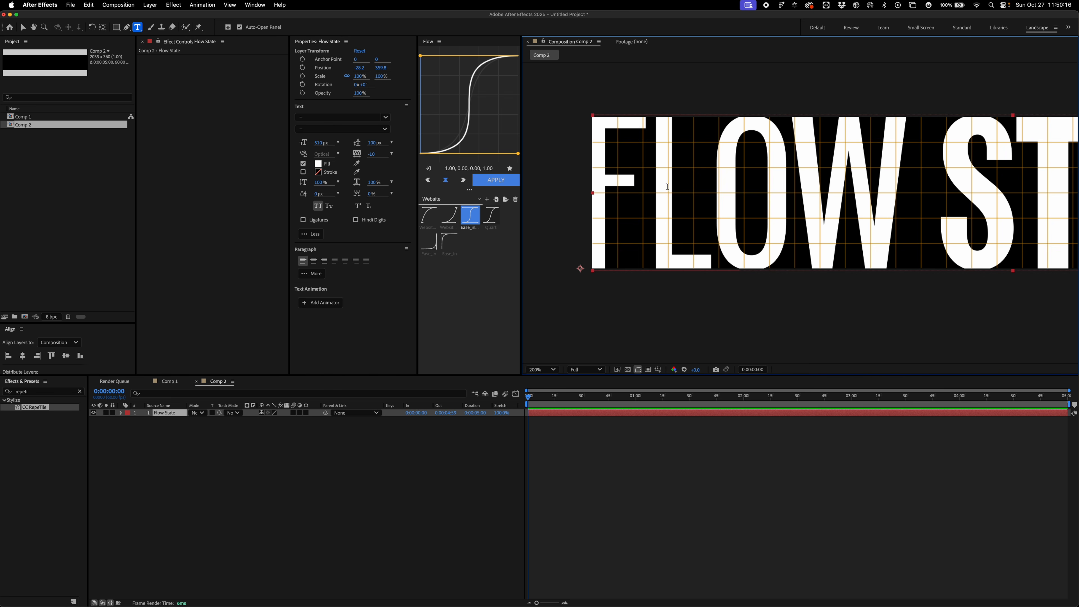
Step: Fine-tune the tracking of the L and the F in FLOW
left_click_drag(668, 187, 723, 187)
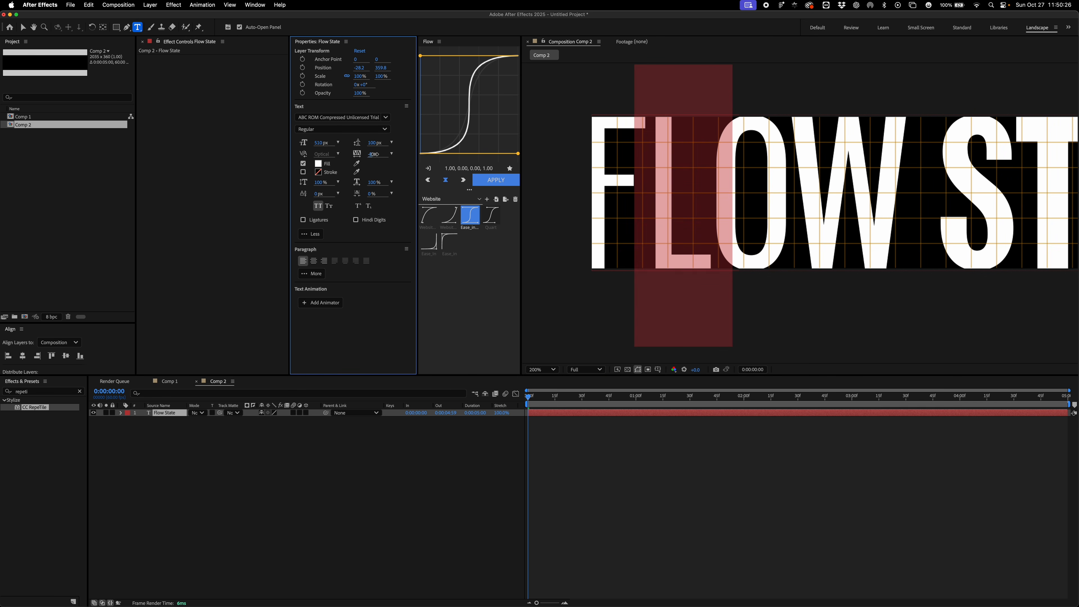
left_click_drag(374, 154, 370, 154)
left_click_drag(646, 164, 606, 157)
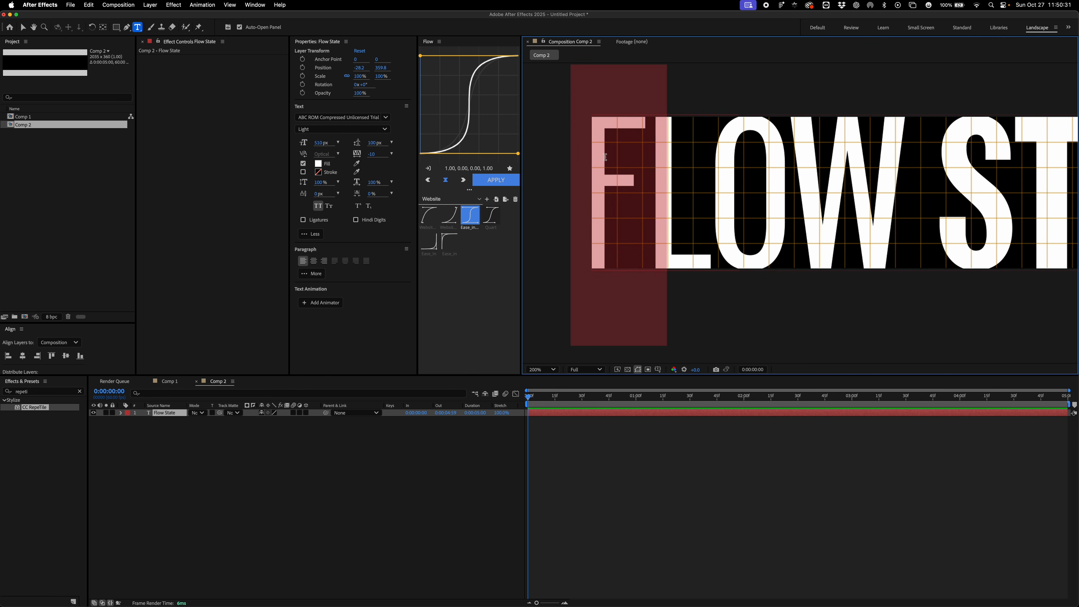
left_click_drag(372, 154, 376, 153)
Step: Fine-tune the tracking of the O in FLOW and the A in STATE
left_click_drag(909, 202, 754, 202)
scroll(754, 203, "down", 1)
scroll(754, 202, "up", 1)
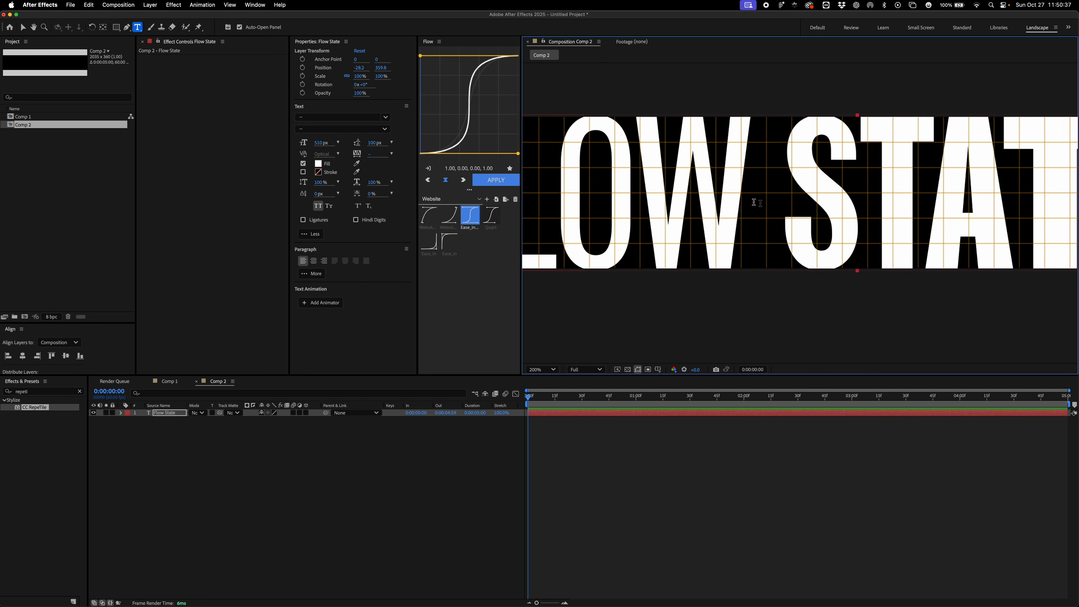
left_click_drag(624, 175, 649, 180)
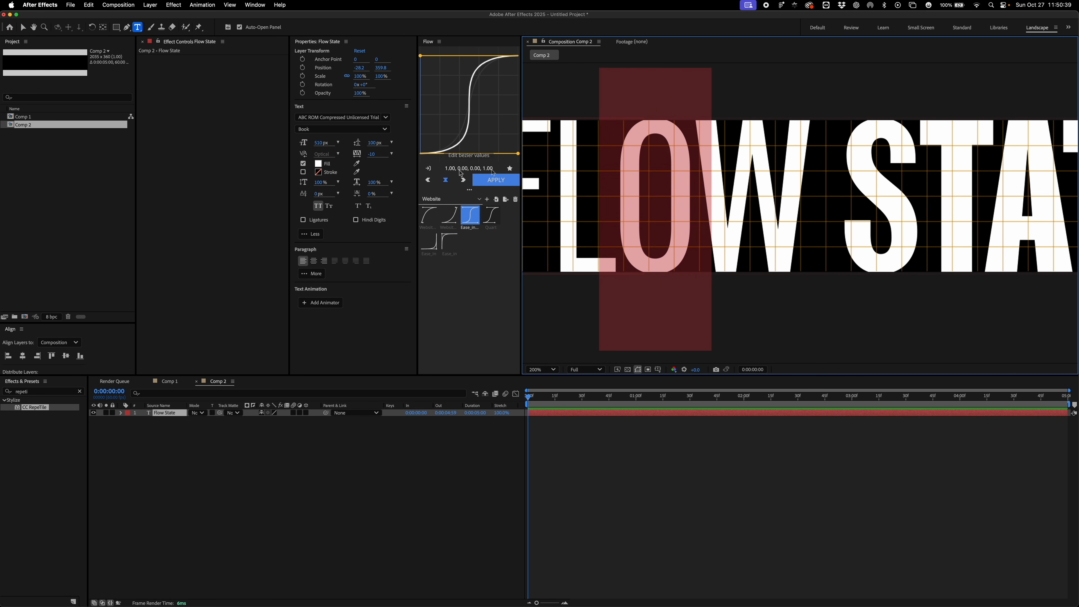
left_click_drag(934, 157, 620, 171)
left_click_drag(371, 154, 372, 154)
left_click_drag(722, 150, 617, 149)
left_click_drag(755, 169, 690, 160)
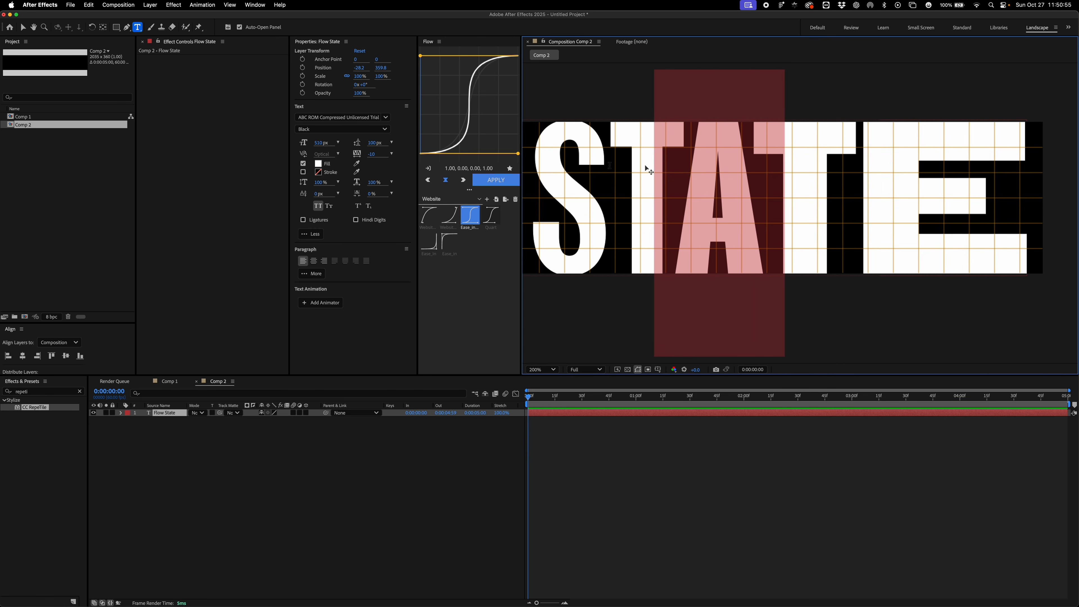
left_click_drag(374, 157, 377, 156)
Step: Set the tracking of the last T in STATE to 4
left_click(845, 166)
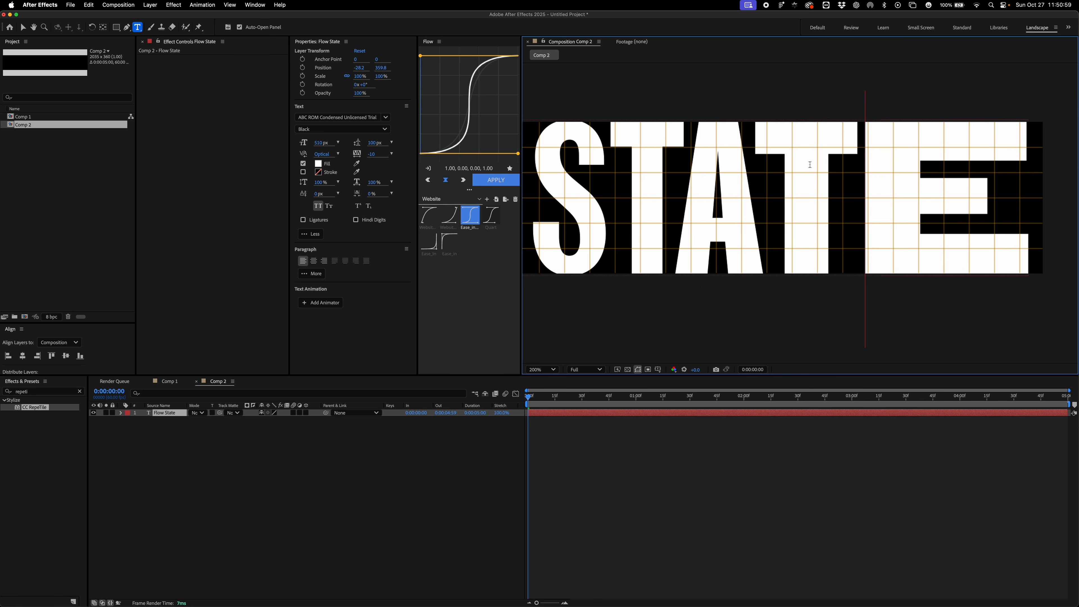
key("shift+Left")
left_click_drag(379, 155, 381, 156)
key("Escape")
scroll(694, 154, "down", 2)
left_click(693, 149)
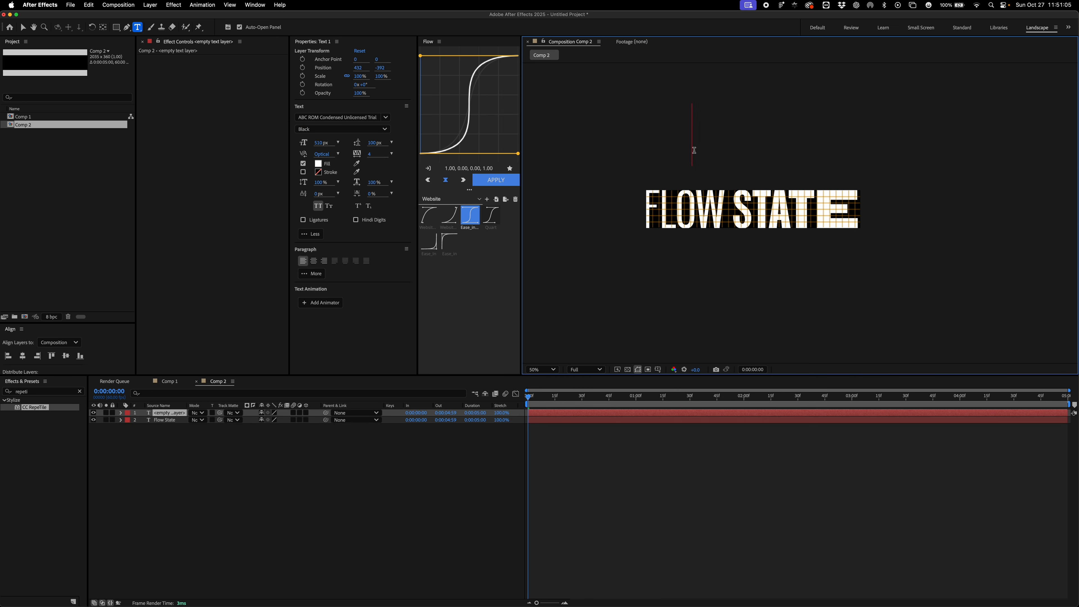
scroll(694, 151, "up", 1)
key("super+z")
Step: Increase the tracking of the space between FLOW and STATE until the line fills the composition's width
left_click(628, 396)
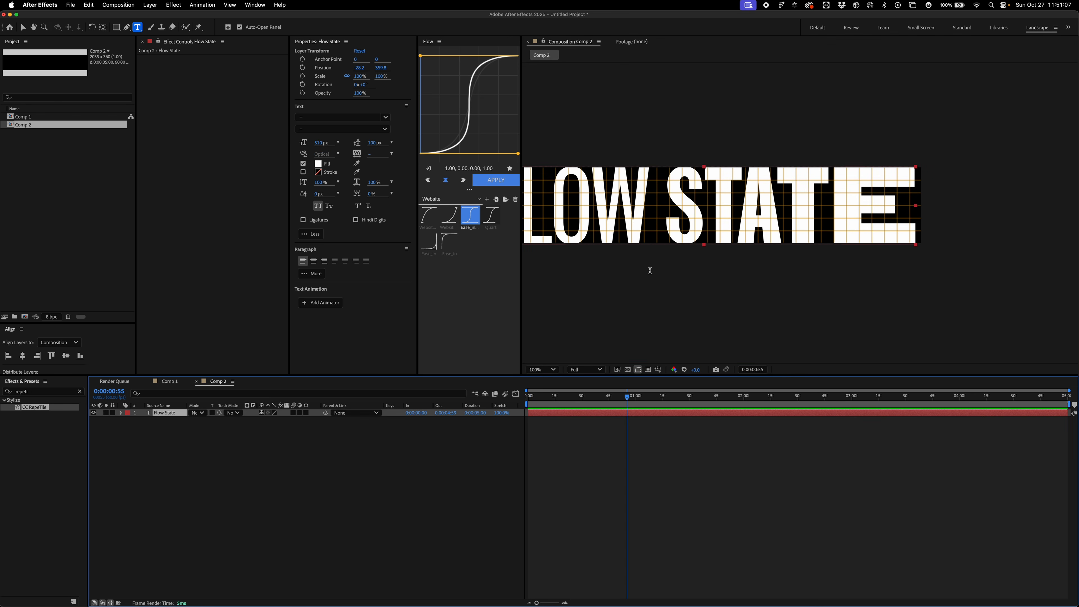
scroll(672, 187, "up", 5)
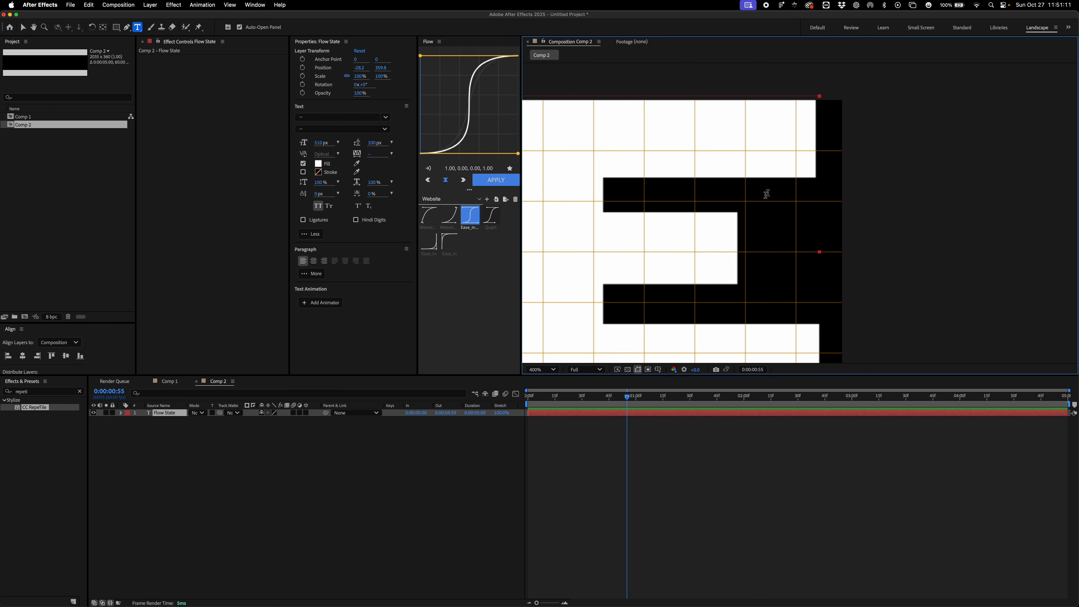
scroll(720, 223, "down", 5)
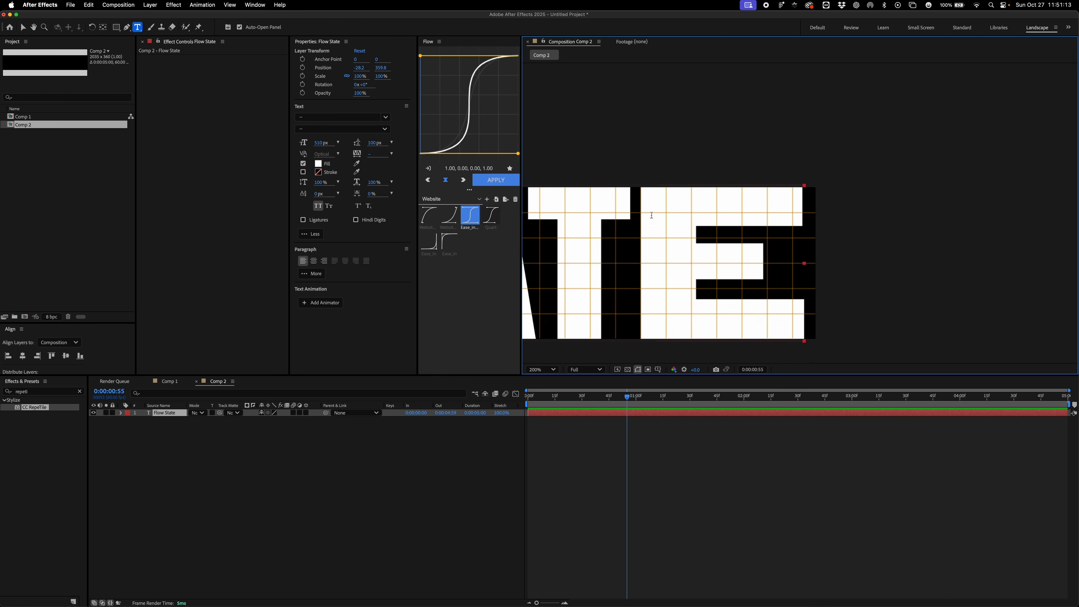
scroll(721, 223, "up", 2)
double_click(650, 220)
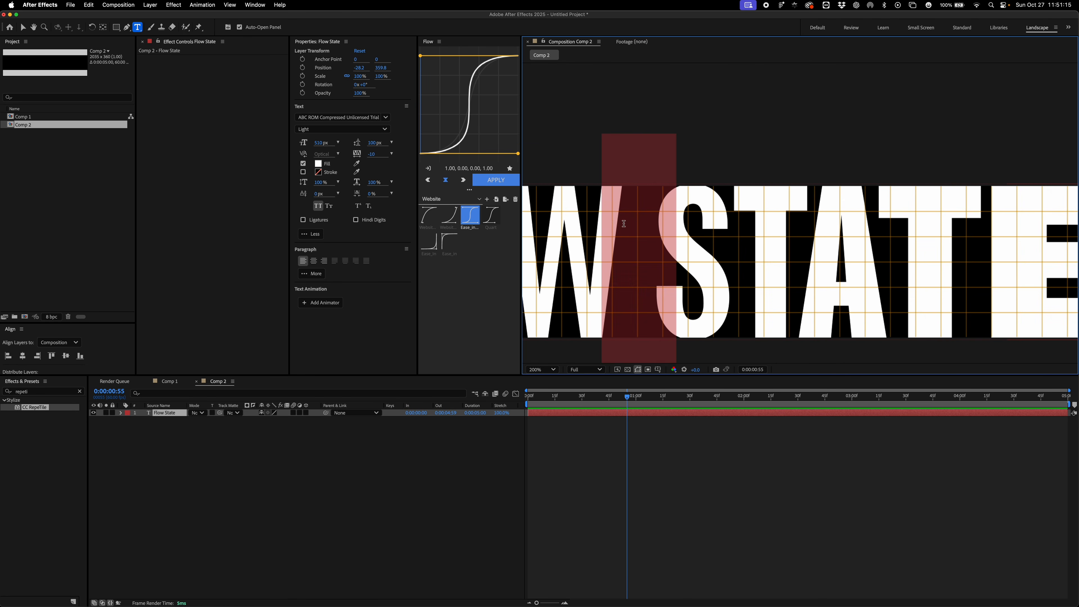
scroll(722, 219, "down", 1)
scroll(736, 215, "up", 1)
left_click_drag(807, 219, 597, 221)
scroll(926, 208, "down", 1)
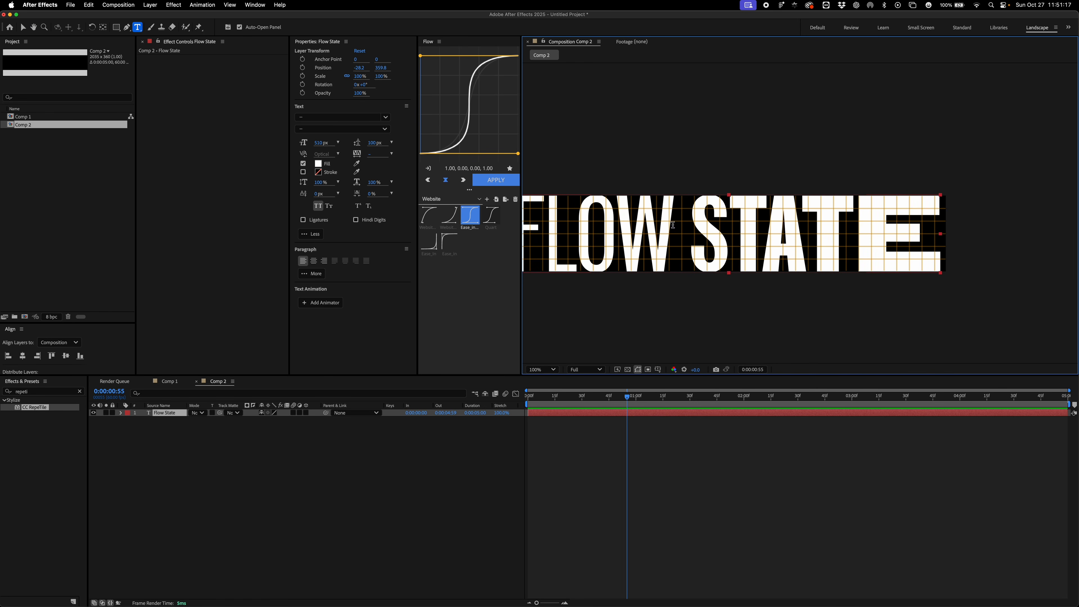
double_click(685, 222)
scroll(865, 236, "up", 1)
left_click_drag(934, 228, 768, 224)
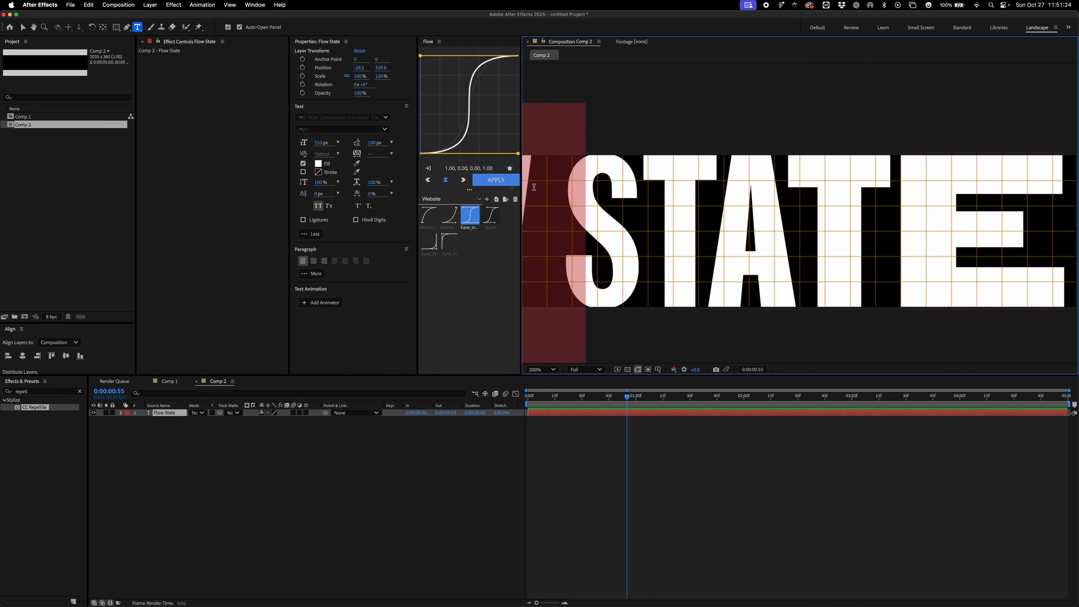
left_click_drag(373, 161, 410, 167)
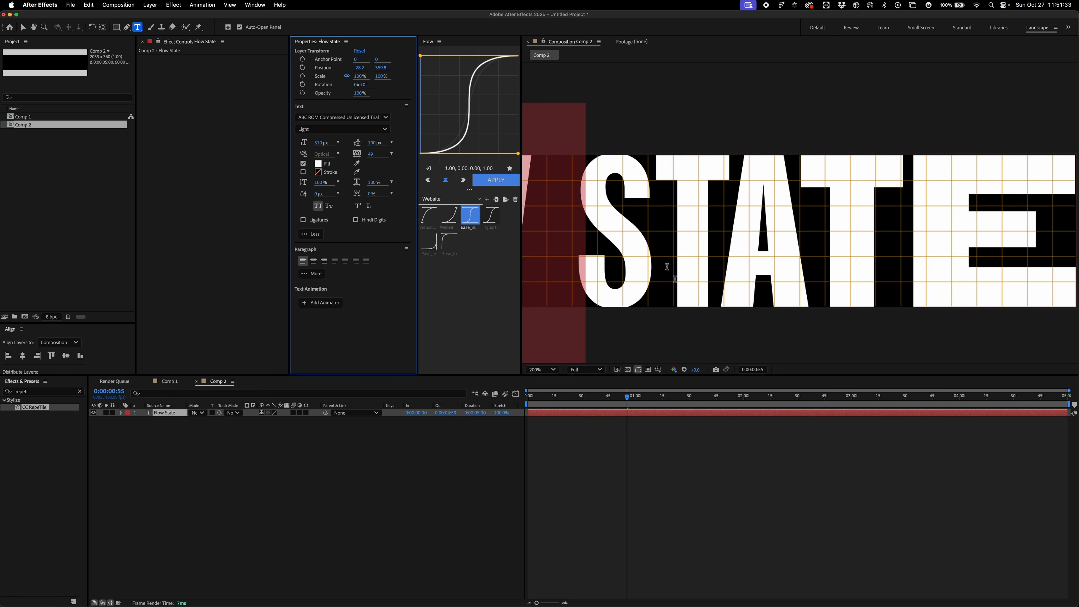
left_click(718, 457)
Step: Duplicate the FLOW STATE text layer, keeping only the copy visible, and set all of the copy's letters to Light
key("comma")
key("comma")
key("v")
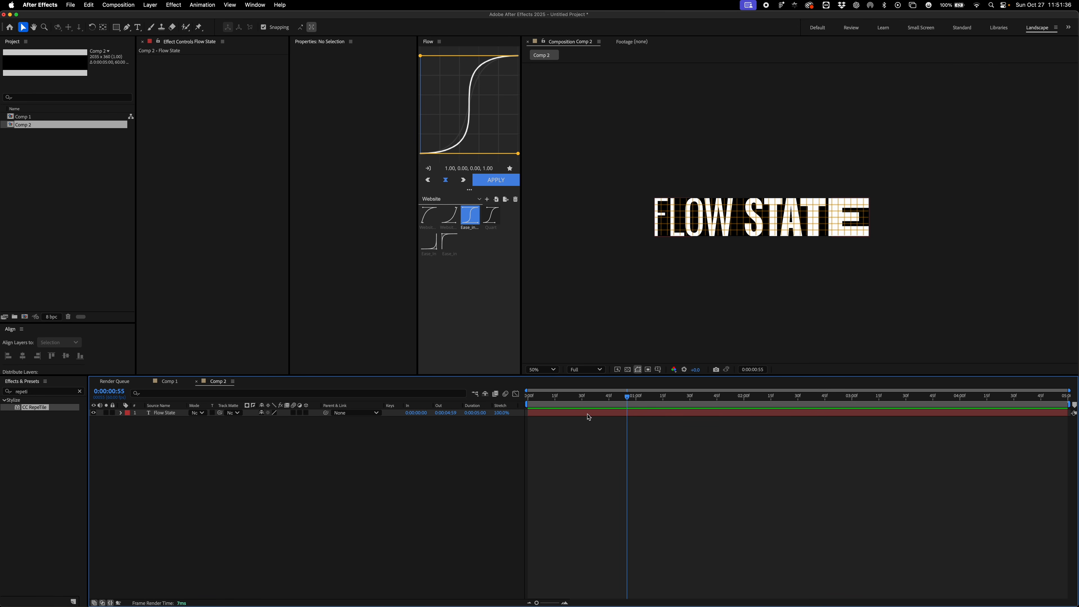
left_click(598, 413)
key("super+d")
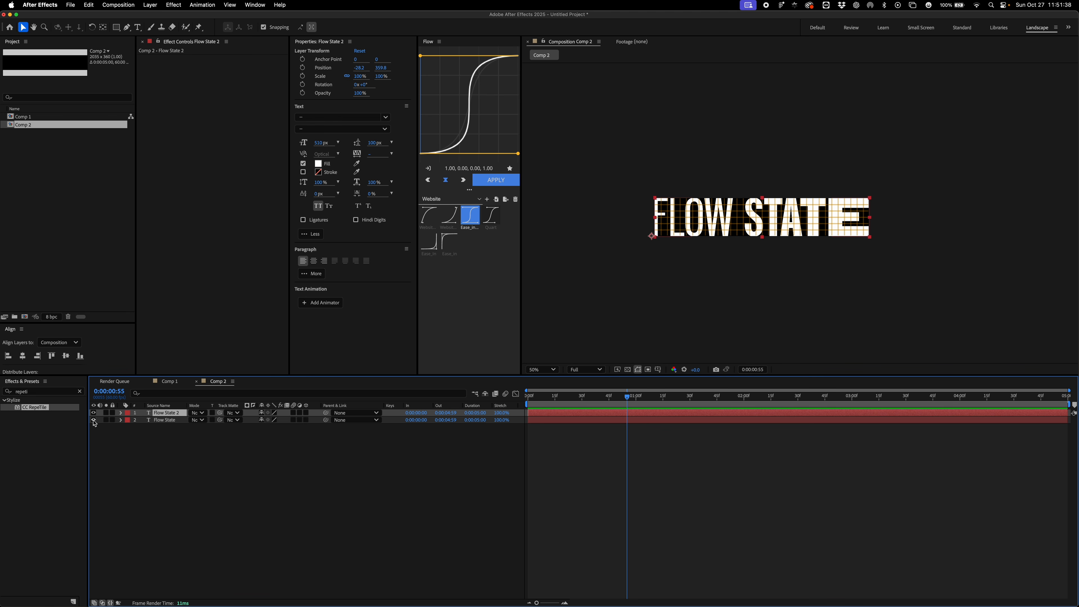
double_click(731, 229)
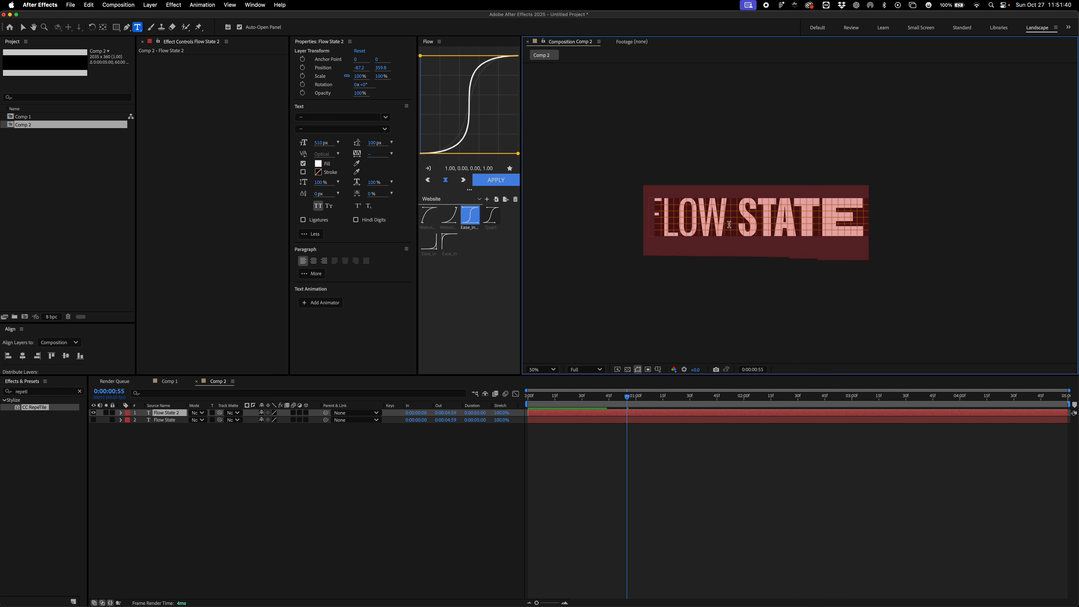
left_click(343, 129)
left_click(341, 221)
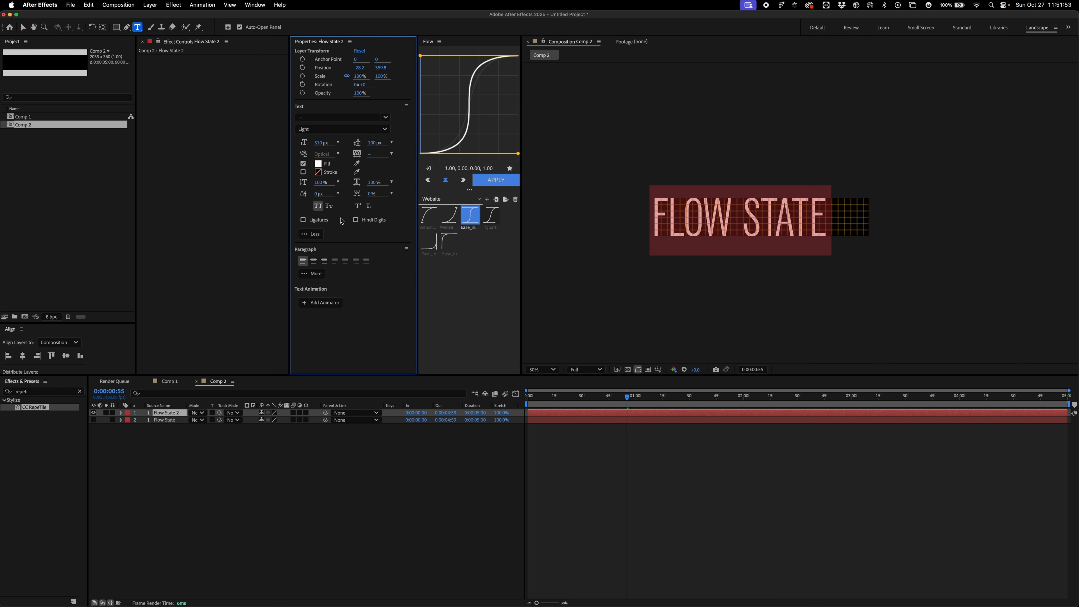
Step: Set the S of STATE in the copy to Heavy and open its style choices again
left_click(670, 221)
left_click_drag(813, 212, 689, 217)
scroll(821, 209, "up", 1)
left_click(343, 129)
left_click(319, 244)
left_click(343, 128)
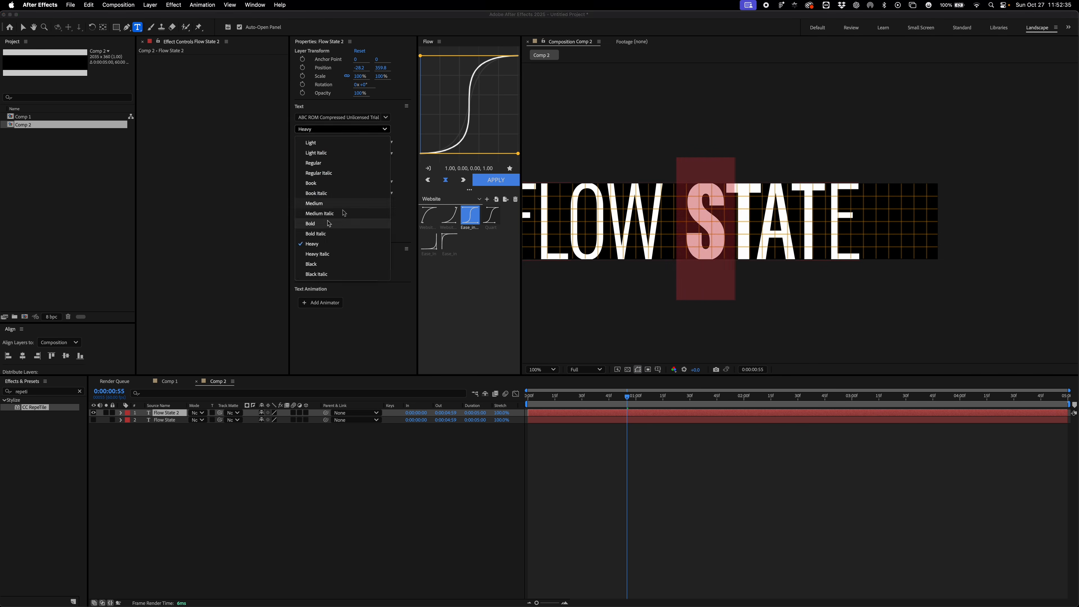
Step: Change the copy's F to the ABC ROM Extended Unlicensed Trial family and give the letters of FLOW heavier weights
left_click_drag(571, 217, 539, 217)
left_click(386, 117)
left_click(339, 288)
left_click_drag(708, 227, 607, 228)
left_click_drag(704, 198, 636, 197)
Step: Adjust the tracking around the gap between FLOW and STATE in the copy so the line spans the composition's width
left_click_drag(840, 204, 759, 204)
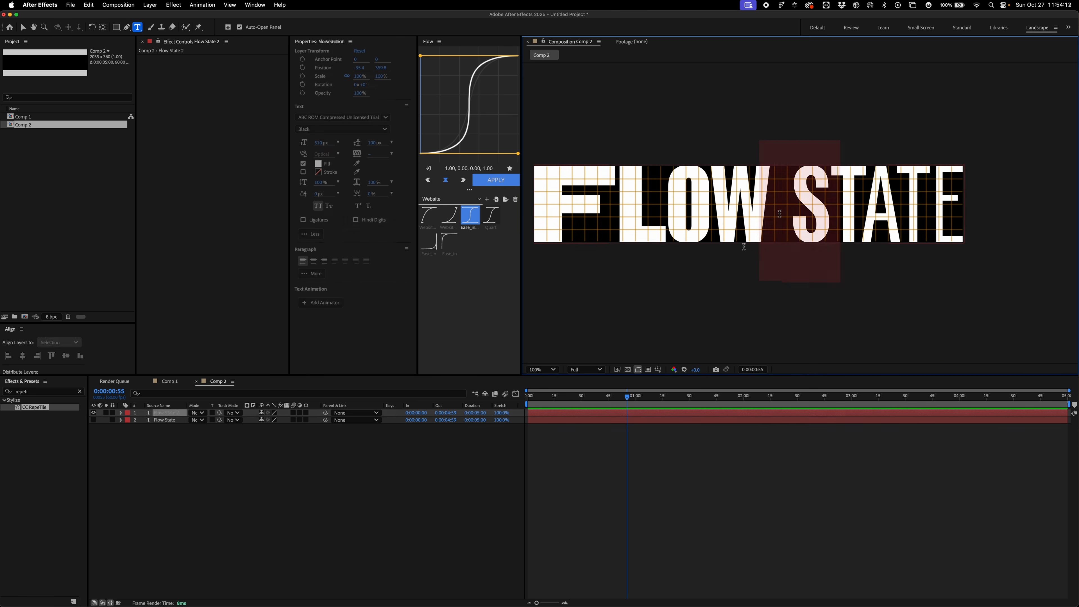
left_click_drag(907, 204, 848, 204)
left_click_drag(371, 154, 362, 157)
left_click_drag(793, 204, 769, 204)
left_click_drag(371, 154, 378, 154)
key("F2")
scroll(793, 282, "down", 1)
mouse_move(741, 310)
left_mouse_down()
mouse_move(809, 289)
mouse_move(722, 311)
left_mouse_up()
scroll(809, 289, "up", 1)
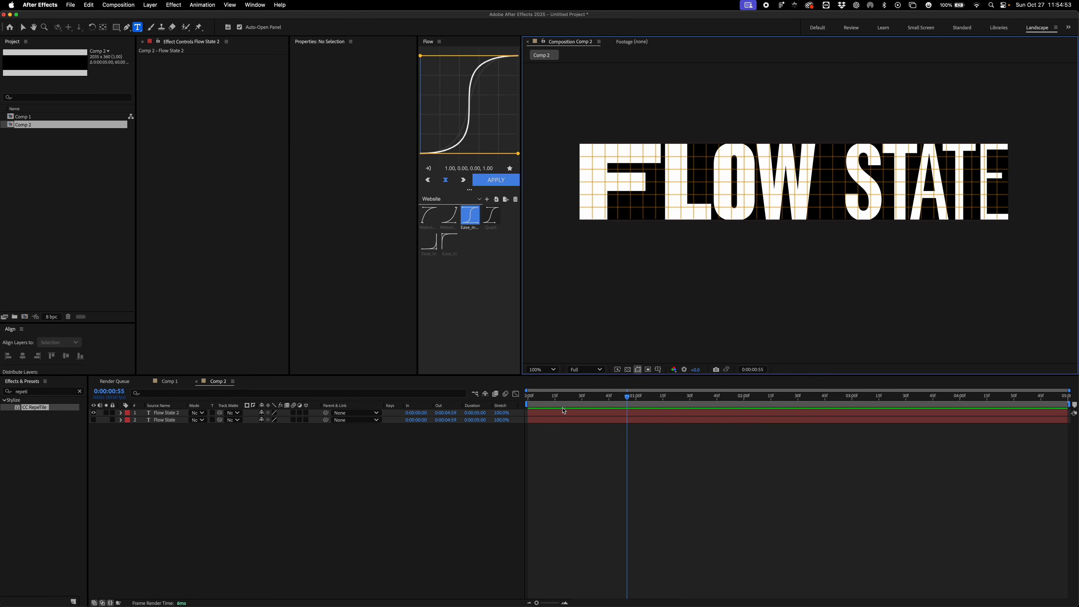
Step: Select and deselect both text layers, and compare the two lines with the Variable Type and Subscribe posters in Figma
left_click(563, 413)
left_click(556, 419, "shift")
left_click(564, 450)
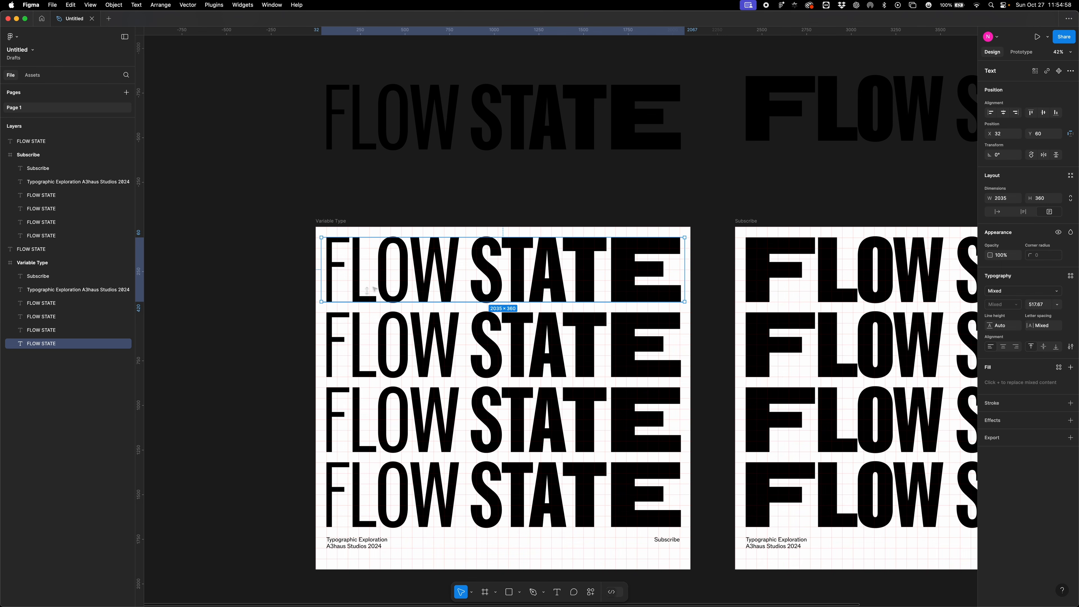
scroll(373, 289, "right", 3)
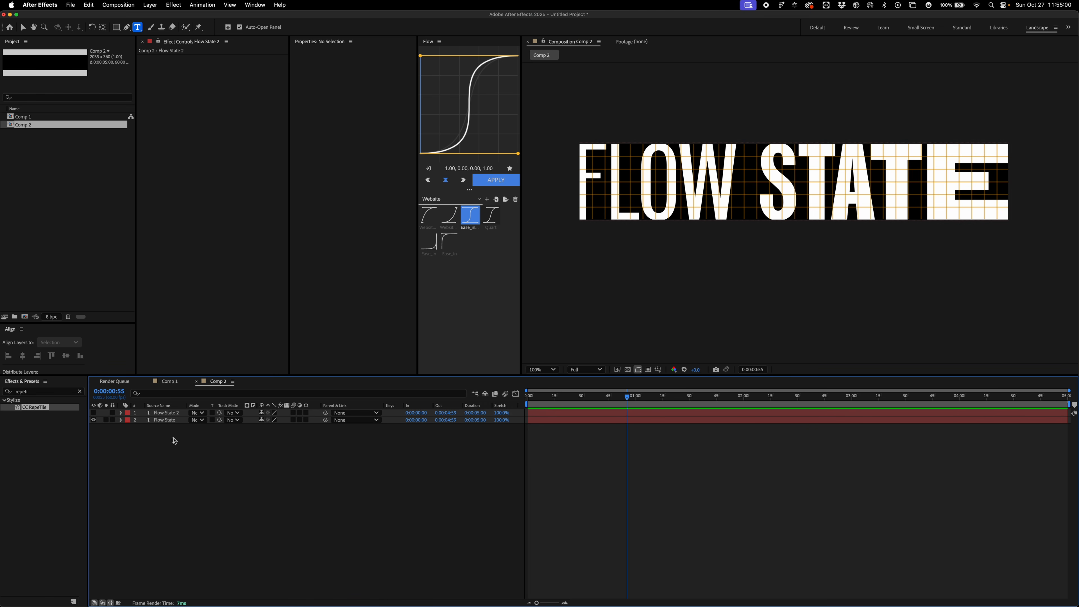
Step: Back in After Effects, rename the original text layer Flow State_1 and create shapes from its text
left_click(178, 421)
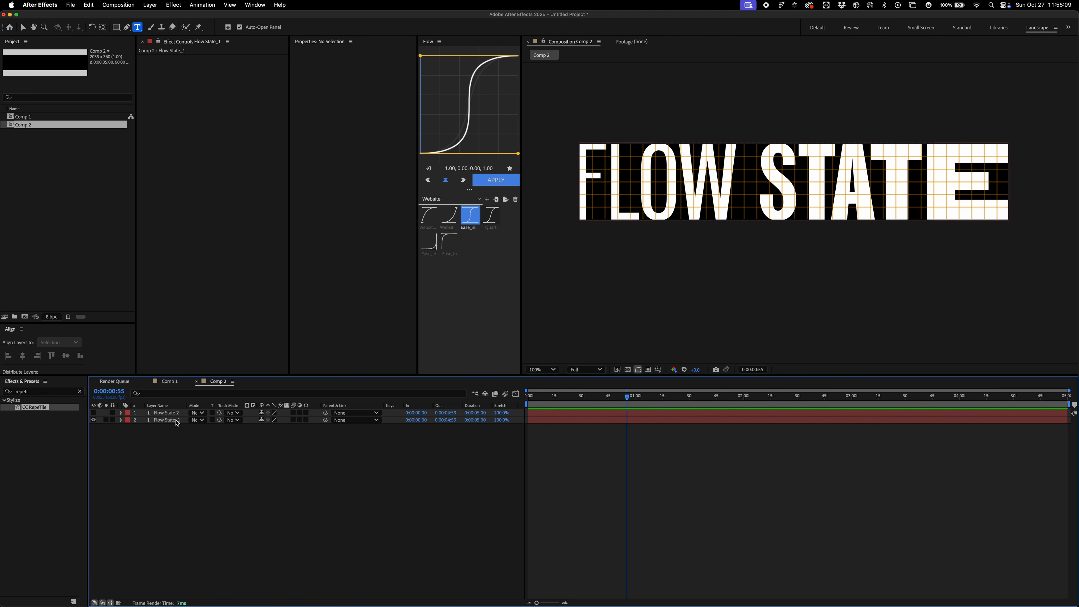
right_click(176, 421)
mouse_move(221, 523)
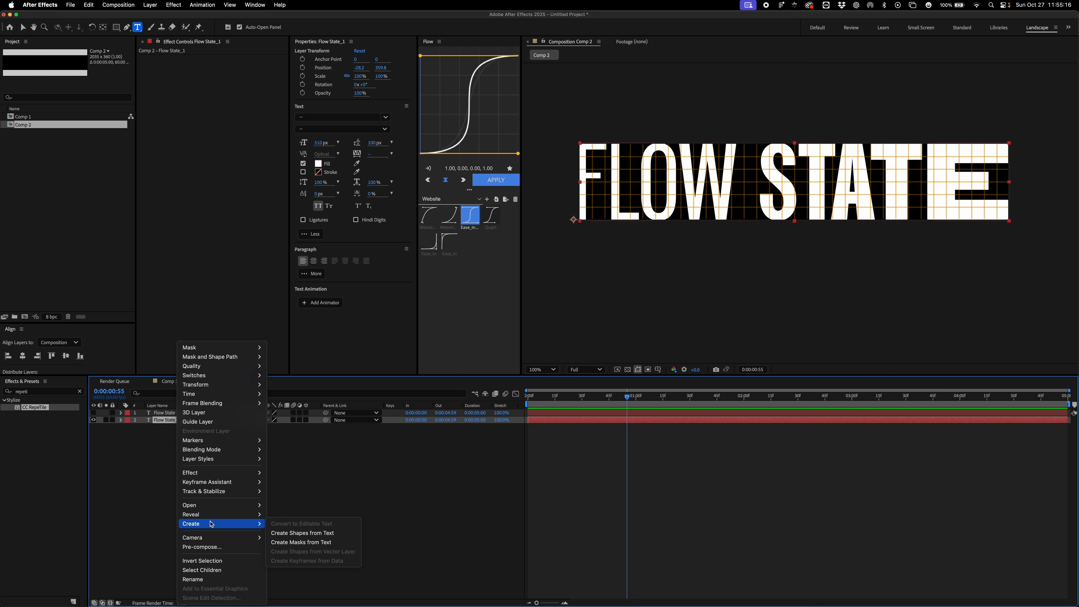
left_click(319, 538)
Step: Create shapes from the text of the Flow State 2 layer
right_click(172, 420)
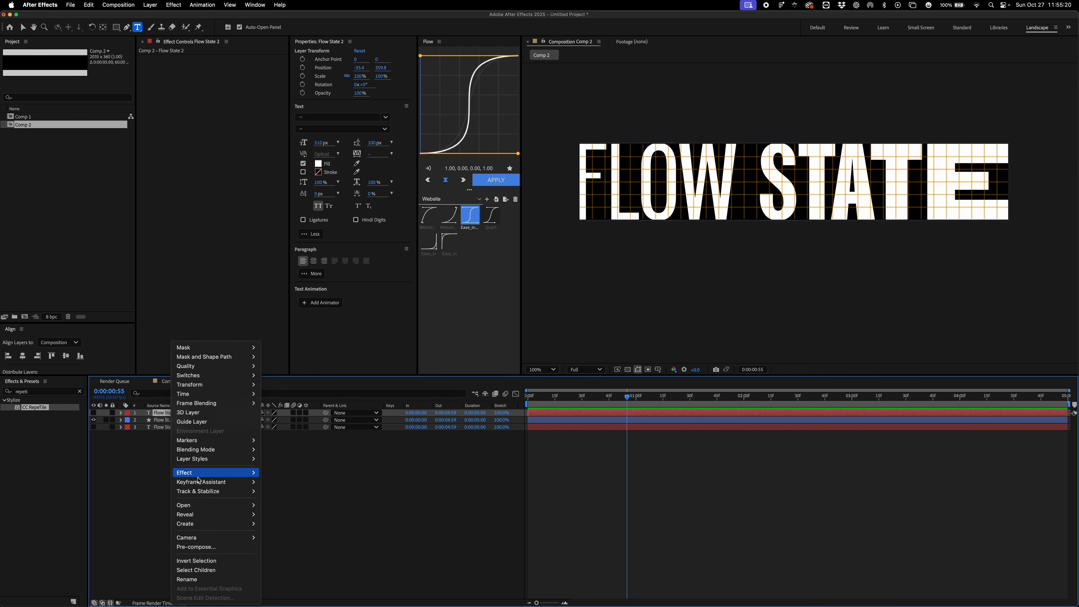
mouse_move(221, 524)
left_click(309, 534)
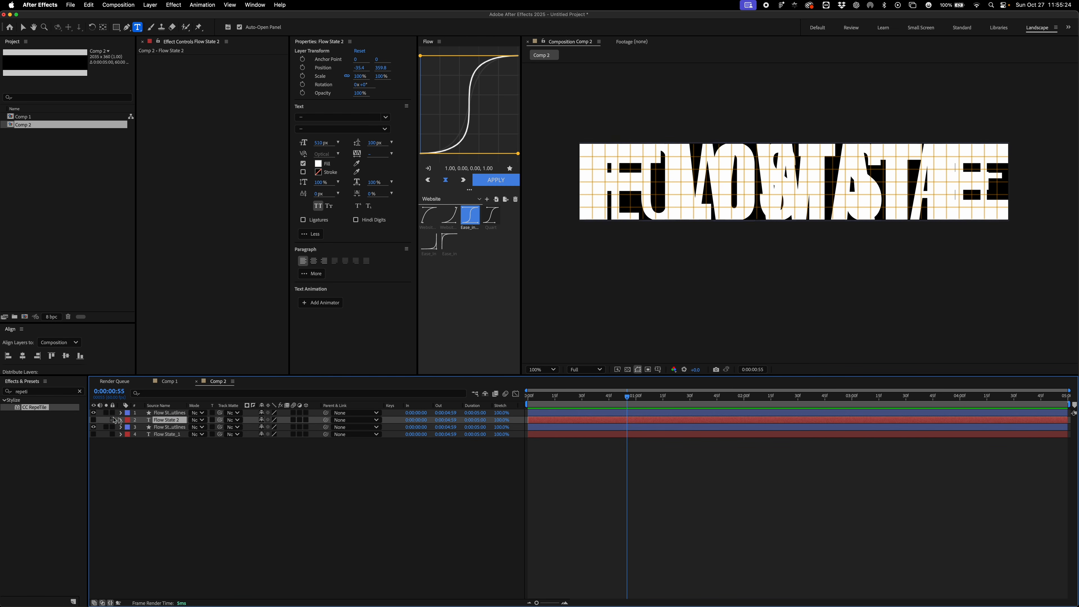
Step: Move the Flow State_1 Outlines layer to the top of the layer stack and hide the Flow State 2 Outlines layer
left_click(168, 427)
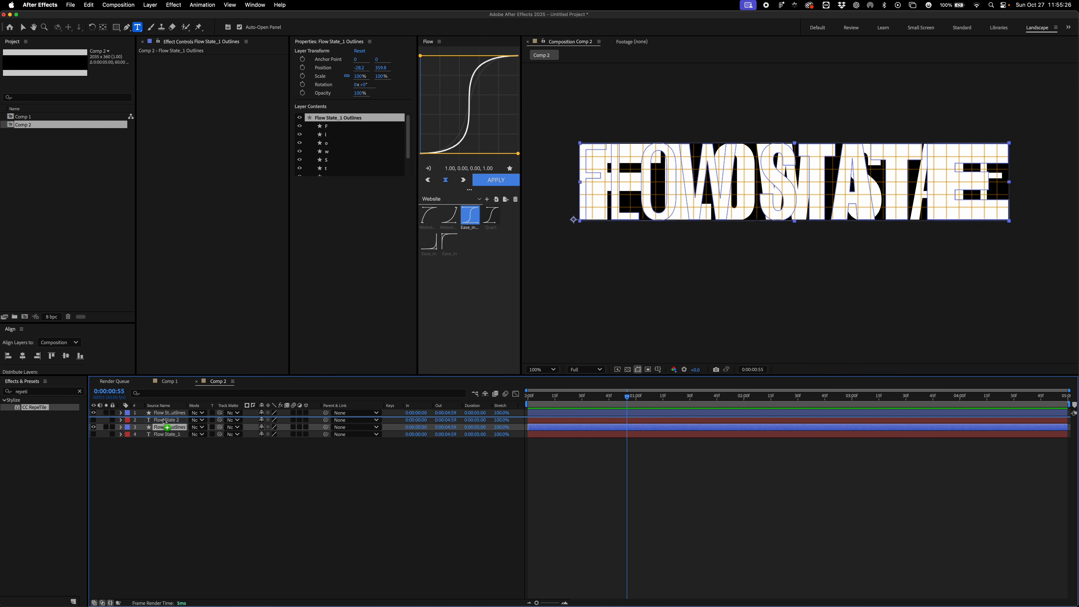
left_click_drag(165, 421, 193, 423)
left_click(93, 412)
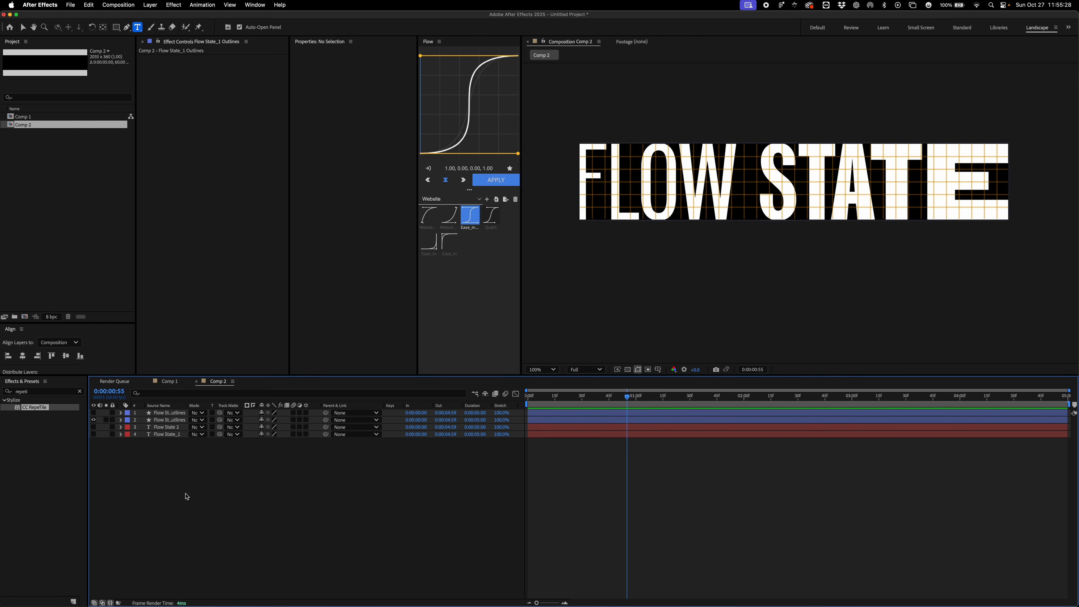
left_click_drag(181, 423, 181, 411)
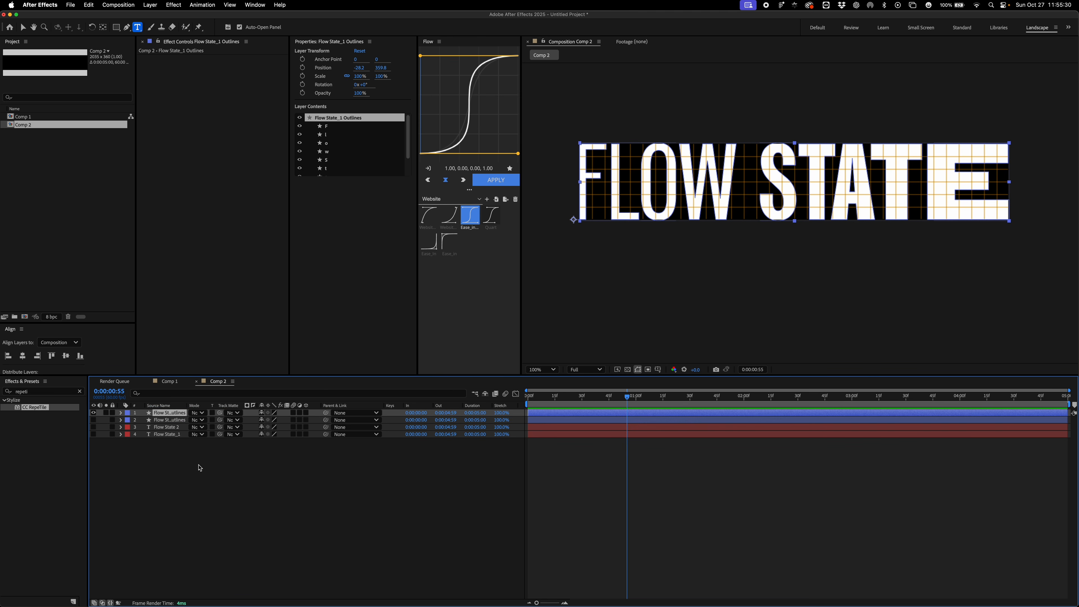
Step: Filter the composition's layer properties by "path" to list the letter paths of the Flow State_1 Outlines layer
left_click(174, 394)
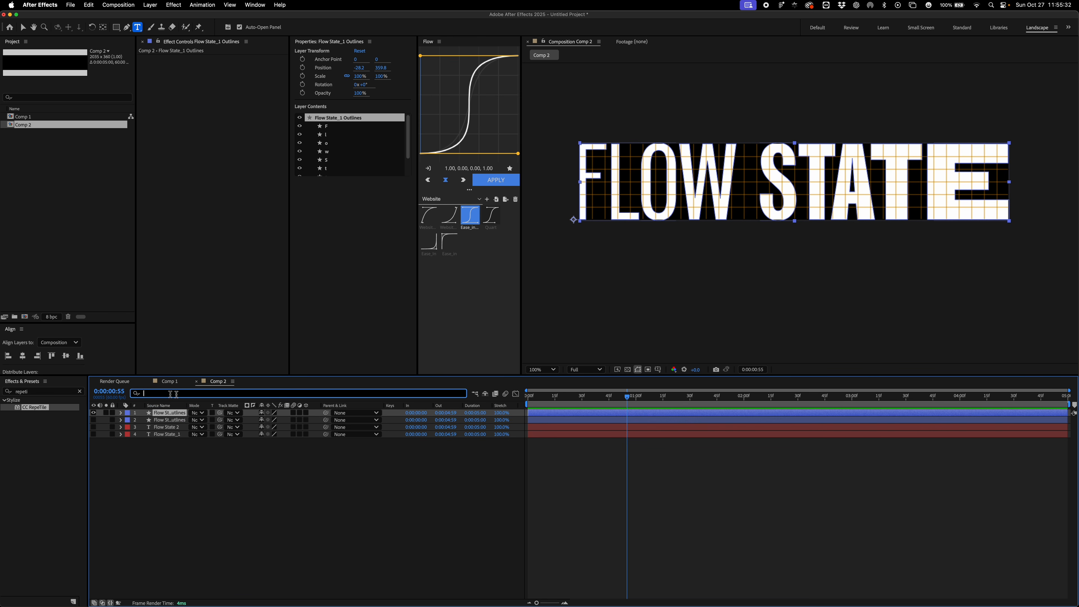
right_click(379, 392)
left_click(414, 395)
type("path")
left_click(186, 464)
Step: Enable Path keyframing for every letter of the Flow State_1 Outlines layer, including both paths of the o and the a
left_click(157, 442)
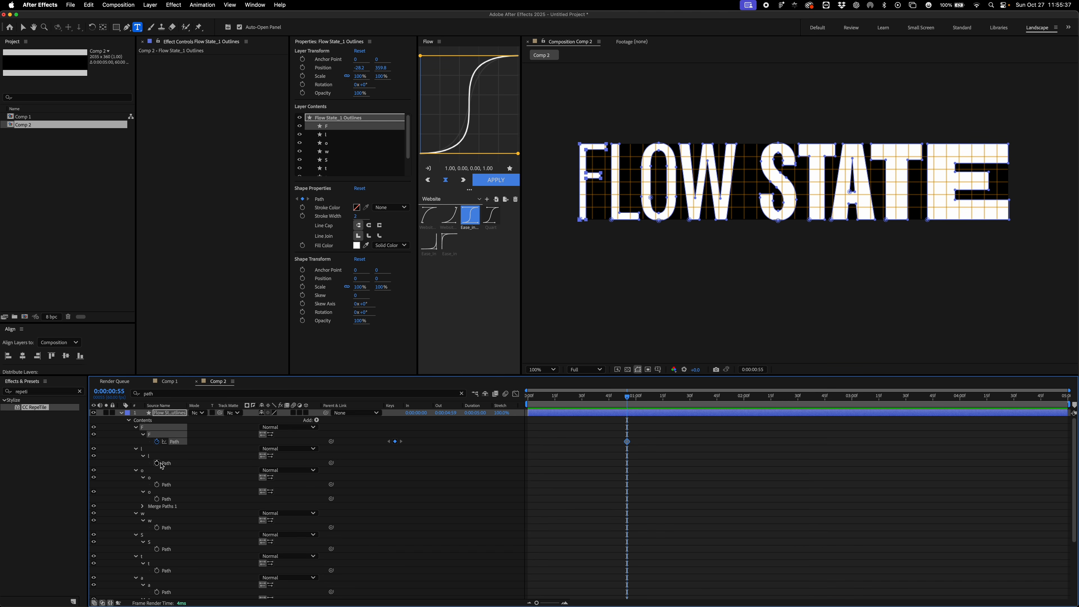
left_click(157, 463)
left_click(157, 485)
left_click(156, 498)
scroll(162, 488, "down", 3)
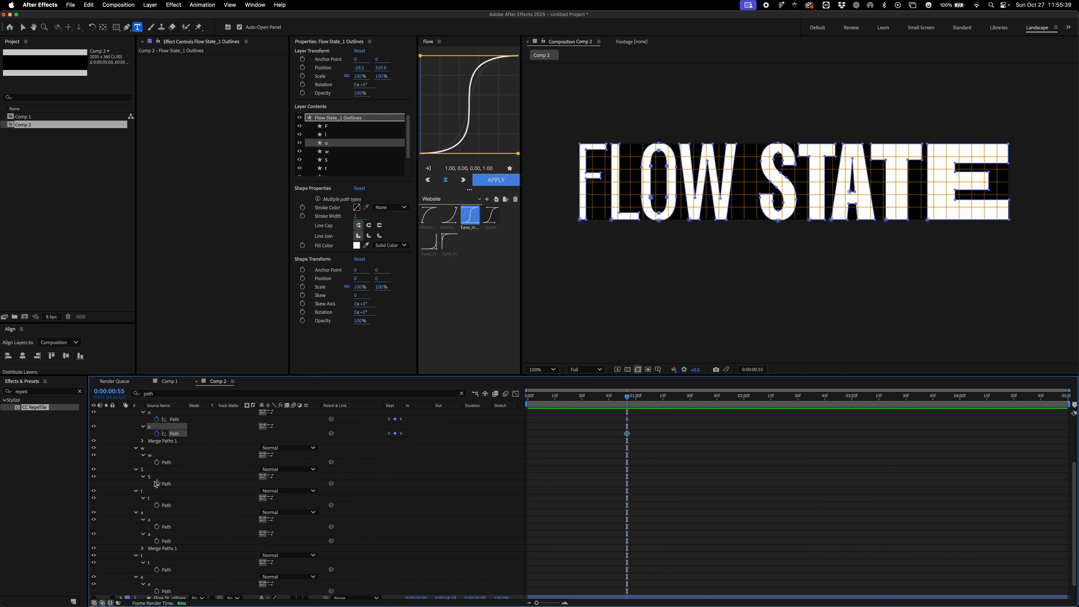
left_click(157, 462)
left_click(157, 484)
left_click(157, 505)
left_click(157, 527)
left_click(156, 541)
left_click(157, 570)
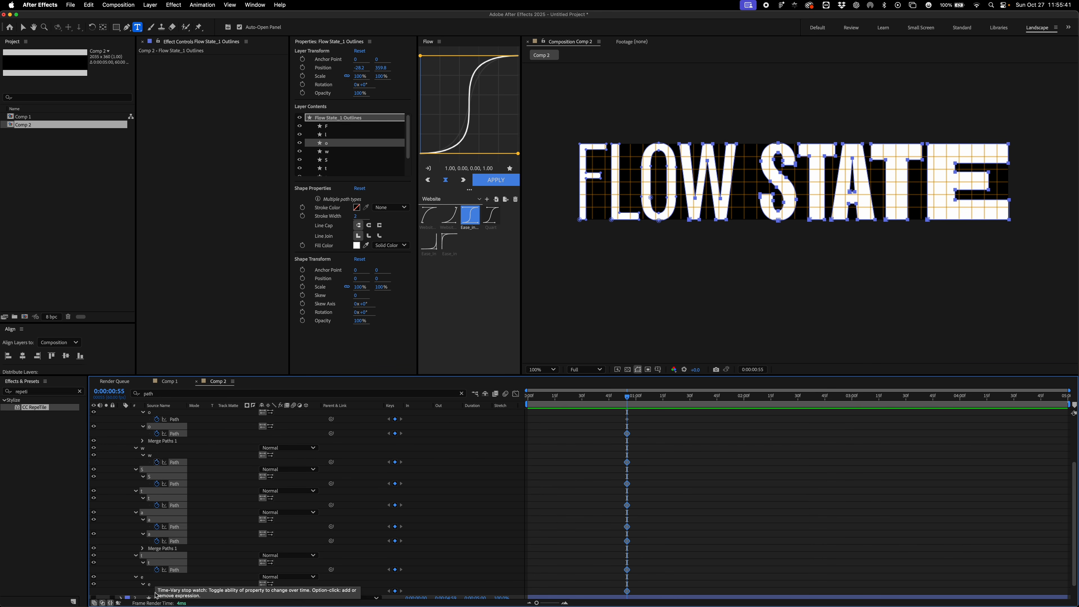
scroll(157, 572, "down", 1)
left_click(157, 574)
Step: Show the Flow State 2 Outlines layer, reveal its letter paths and enable Path keyframing for every letter
left_click(87, 580)
left_click(93, 581)
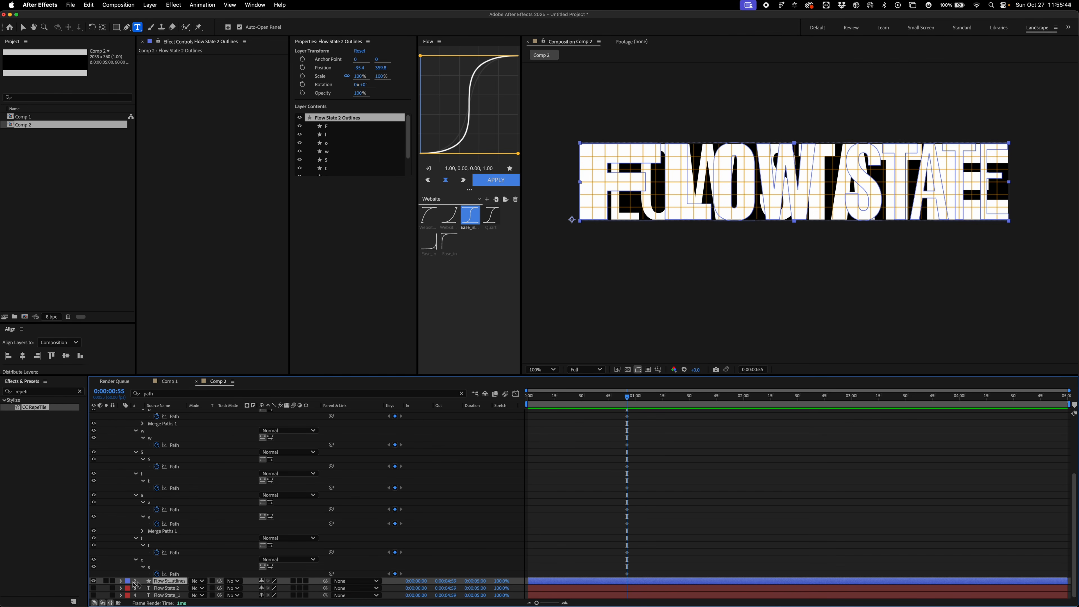
left_click(121, 581)
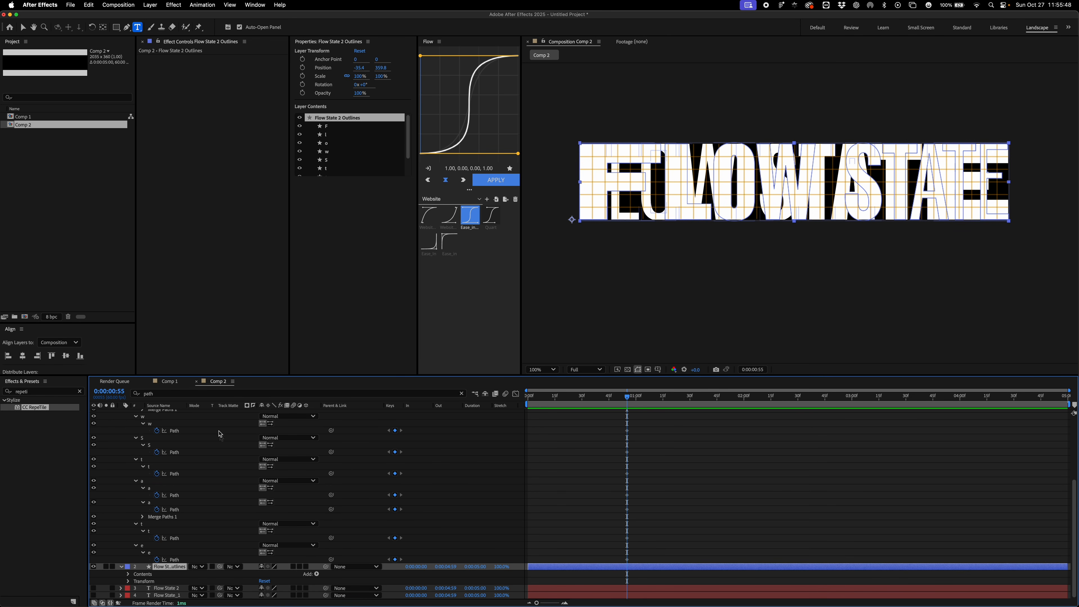
left_click(198, 393)
key("Return")
scroll(205, 539, "down", 6)
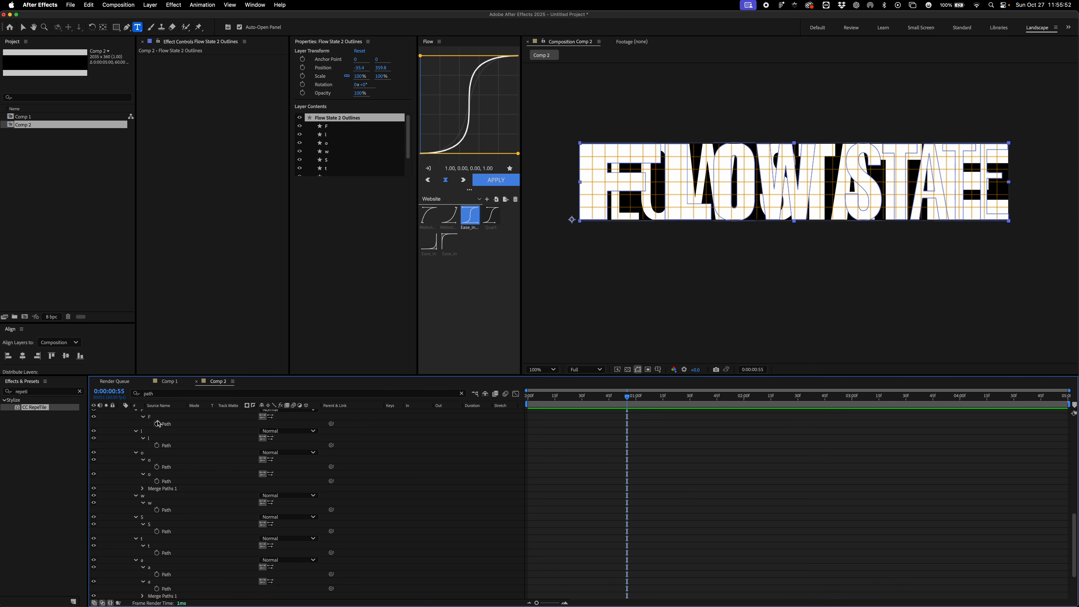
left_click_drag(157, 424, 157, 599)
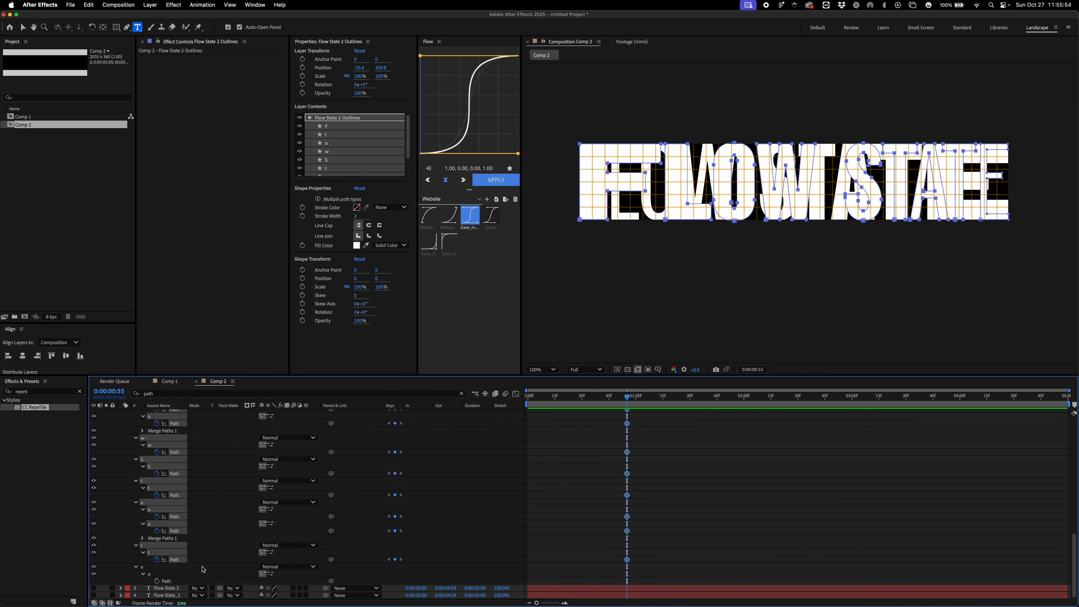
left_click(156, 581)
Step: Move all Path keyframes of both outline layers to the start of the composition
scroll(172, 544, "up", 10)
scroll(255, 523, "down", 3)
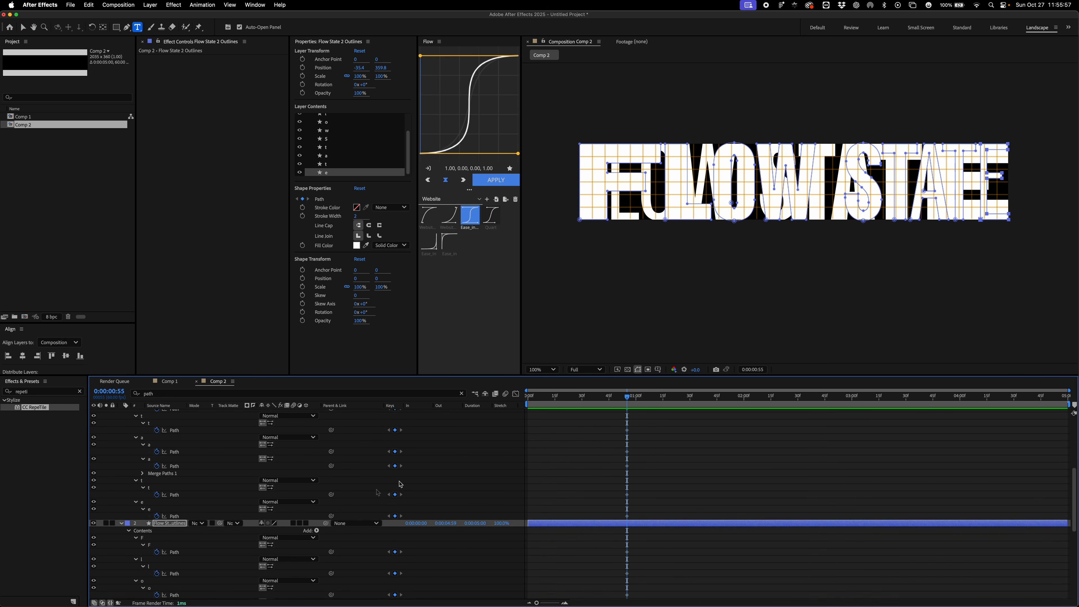
scroll(399, 482, "up", 7)
key("Home")
left_click_drag(620, 441, 529, 563)
left_click(565, 551)
Step: Set the current time to 1 second and enlarge the timeline area to show the letter paths of both outline layers
key("shift+Page_Down")
key("shift+Page_Down")
key("shift+Page_Down")
key("shift+Page_Down")
key("shift+Page_Down")
key("shift+Page_Down")
key("shift+Page_Down")
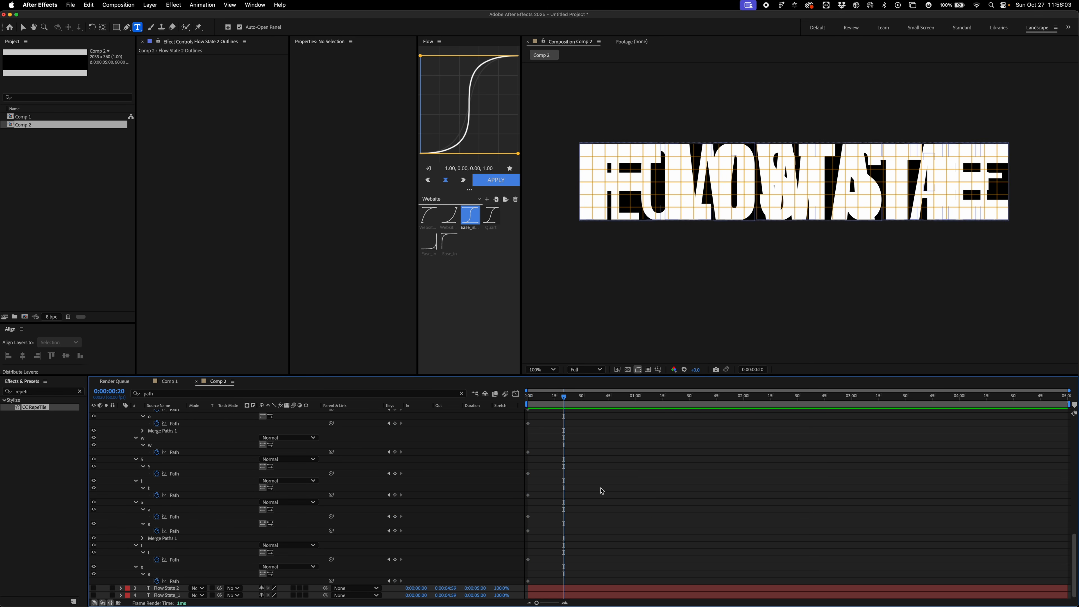
key("shift+Page_Up")
left_click_drag(573, 375, 573, 74)
scroll(603, 196, "up", 2)
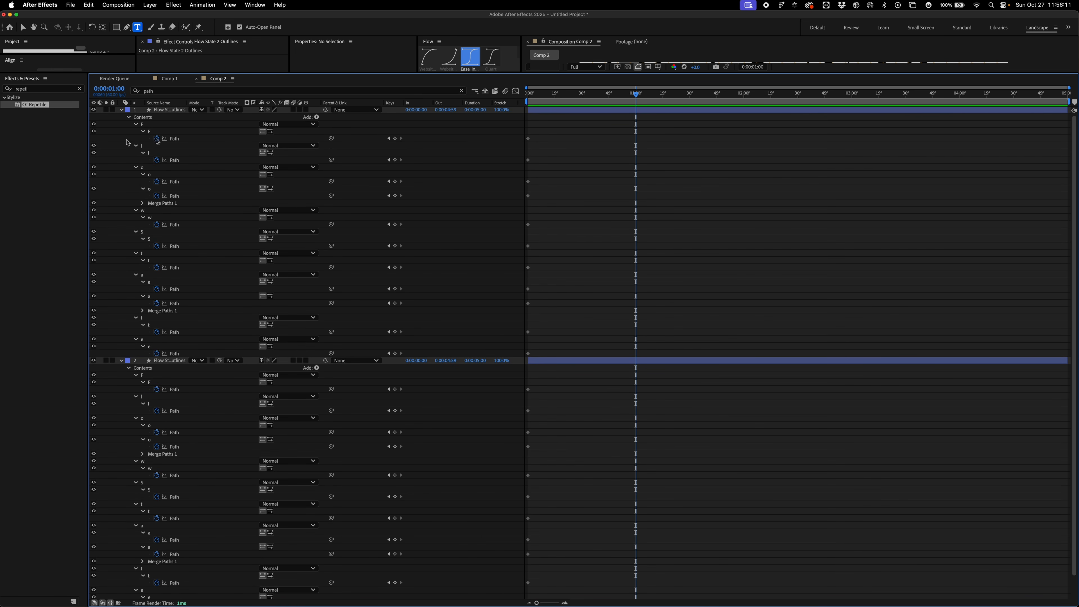
Step: Copy the F and l Path keyframes from the Flow State 2 outlines onto the matching Flow State_1 paths at 1 second
left_click(179, 141)
left_click(175, 388)
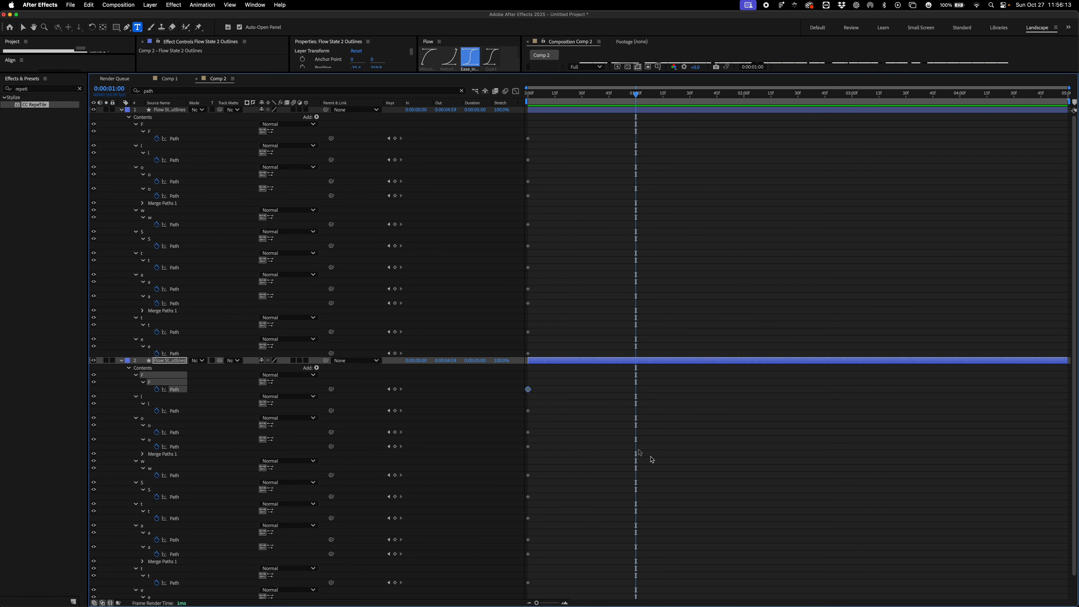
left_click_drag(585, 398, 507, 386)
left_click(175, 139)
key("cmd+v")
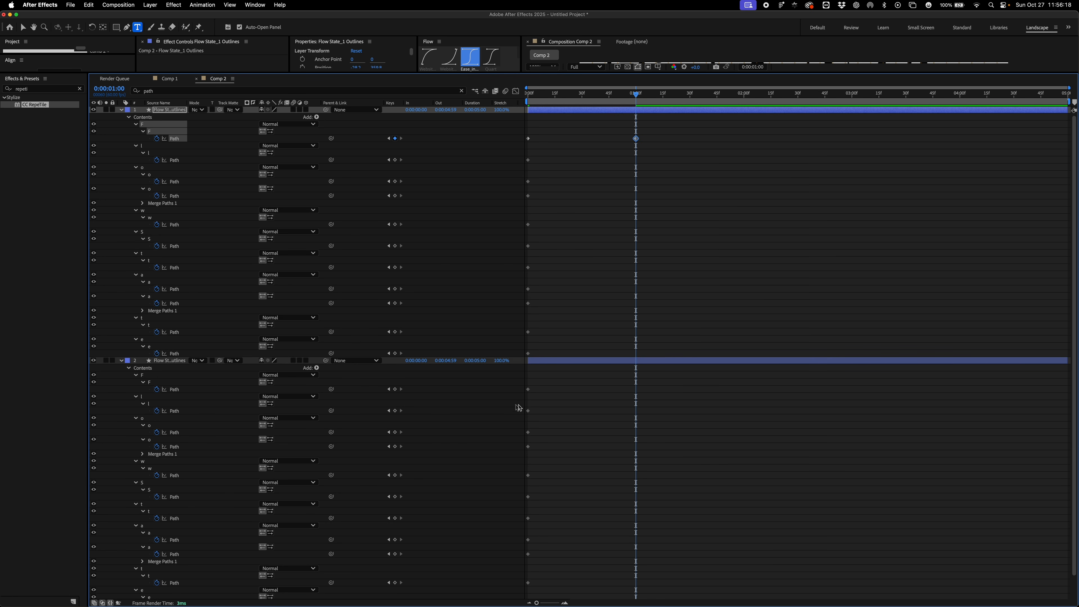
left_click_drag(542, 406, 499, 421)
left_click(175, 160)
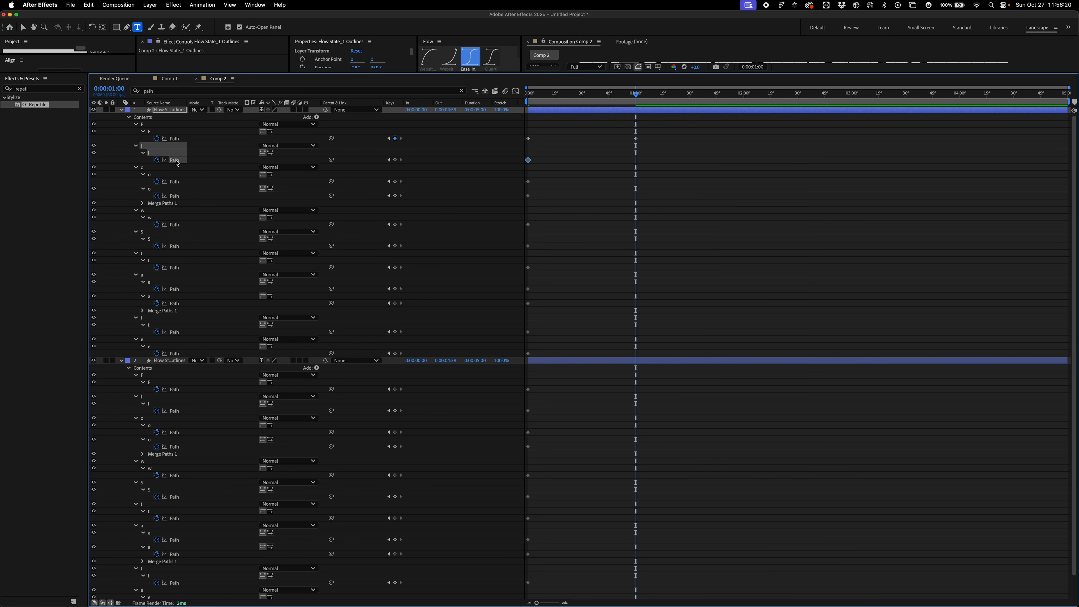
left_click_drag(557, 430, 499, 458)
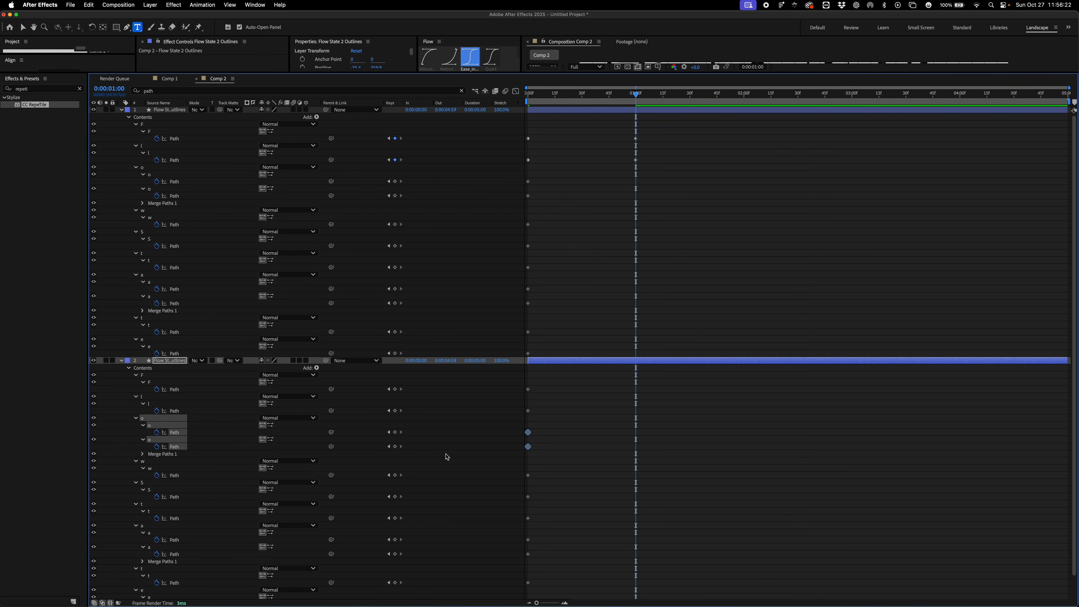
left_click(174, 181)
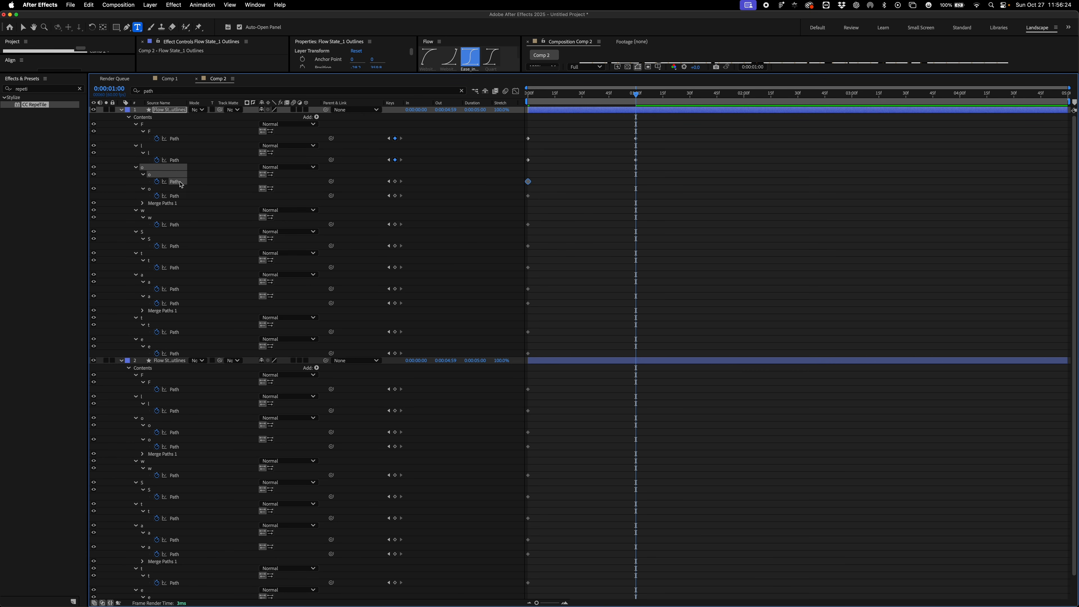
key("super+v")
key("super+z")
Step: Copy the Path keyframe of the first o path in the Flow State 2 outlines onto its Flow State_1 counterpart at 1 second
left_click(177, 196)
left_click(174, 183)
left_click(174, 432)
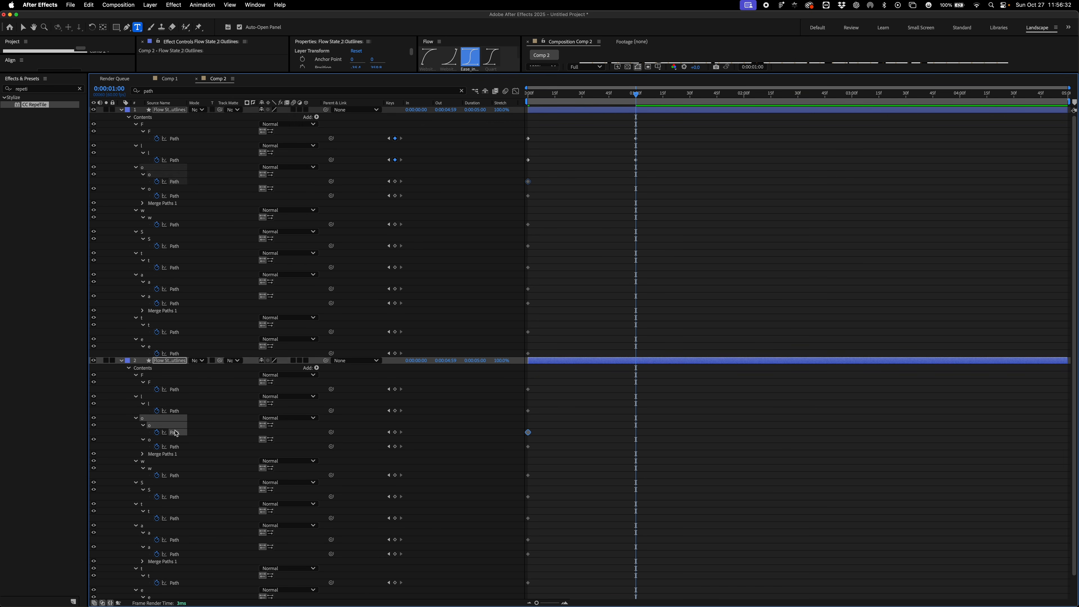
left_click(172, 185)
key("super+v")
Step: Copy the Path keyframe of the second o path in the Flow State 2 outlines onto its Flow State_1 counterpart at 1 second
left_click(476, 446)
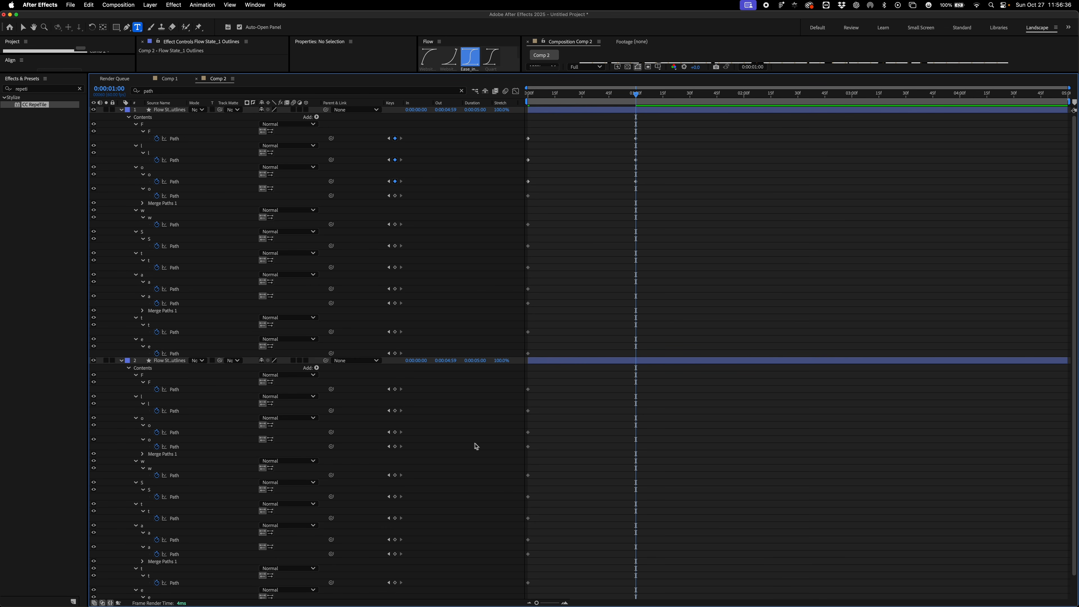
left_click_drag(544, 440, 484, 465)
key("super+c")
left_click(528, 196)
key("super+v")
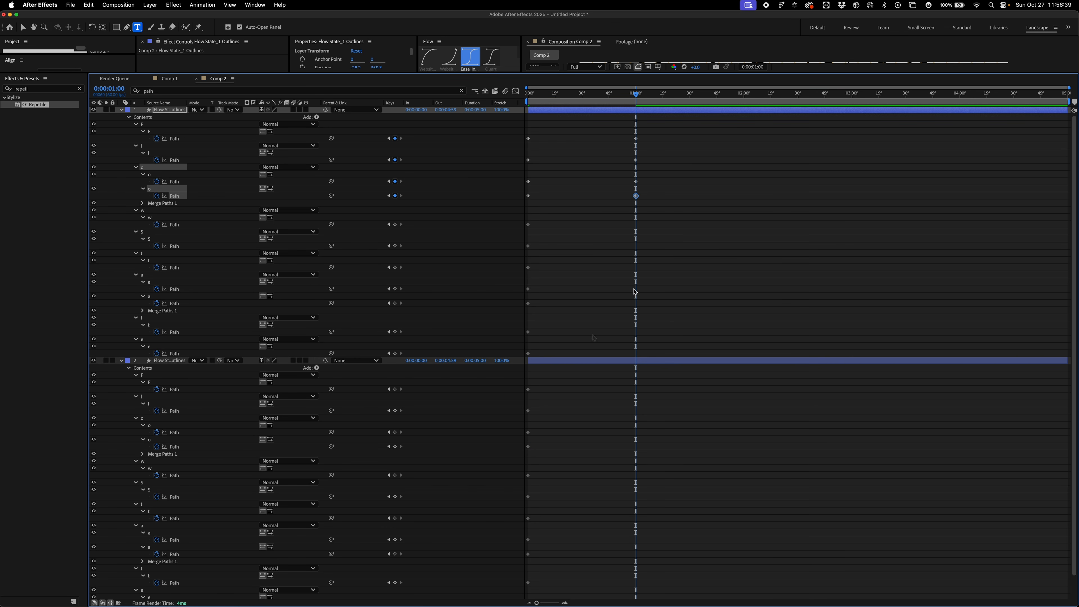
Step: Copy the w Path keyframe from the Flow State 2 outlines onto the Flow State_1 w path at 1 second
left_click(184, 224)
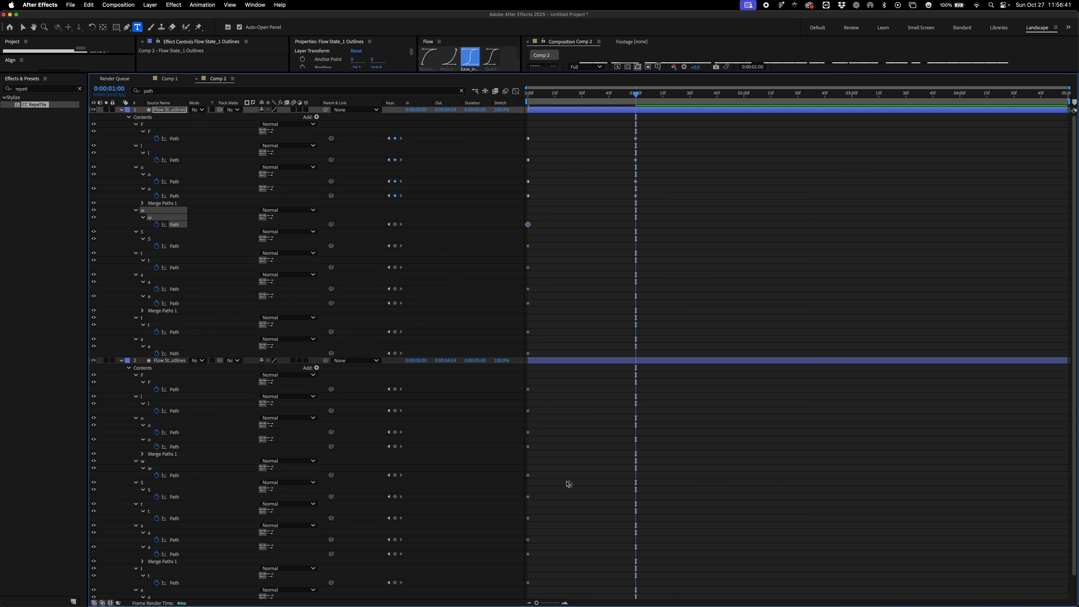
left_click_drag(584, 480, 510, 457)
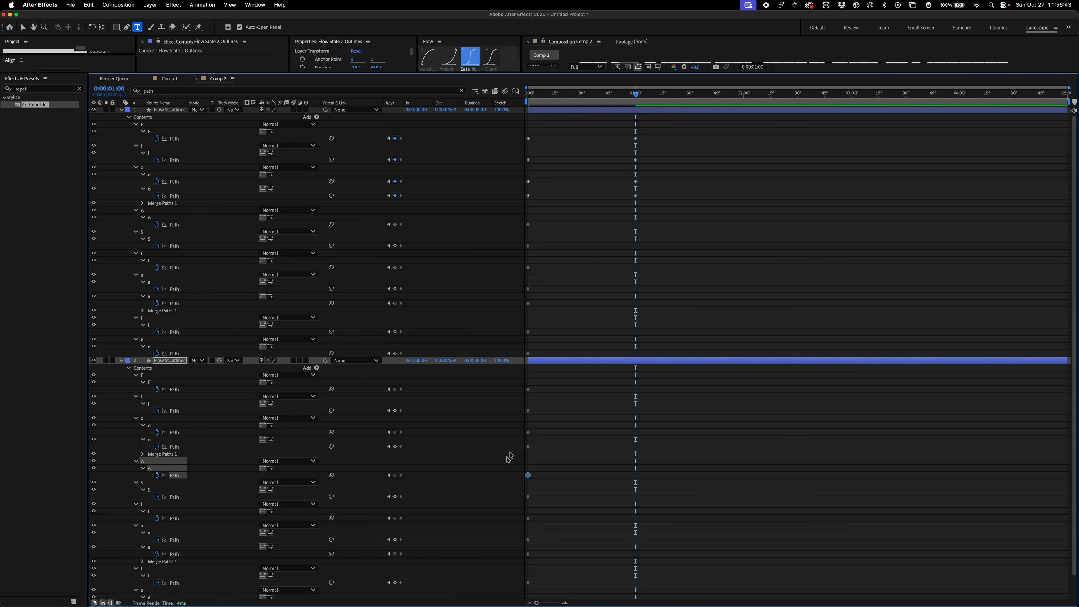
left_click(184, 226)
key("super+v")
Step: Copy the S Path keyframe from the Flow State 2 outlines onto the Flow State_1 S path at 1 second
left_click(183, 246)
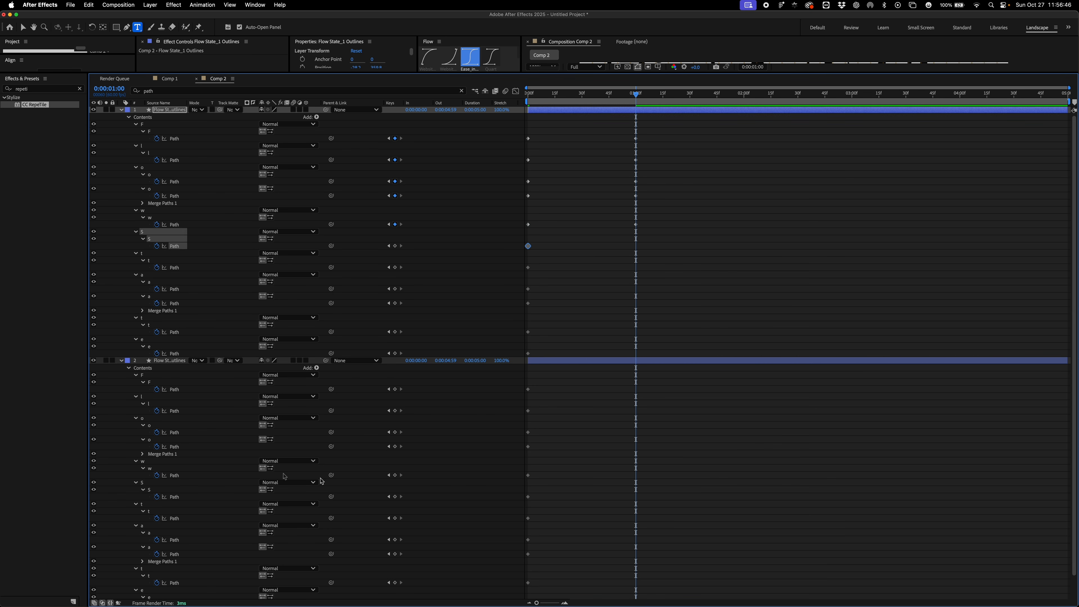
left_click(176, 476)
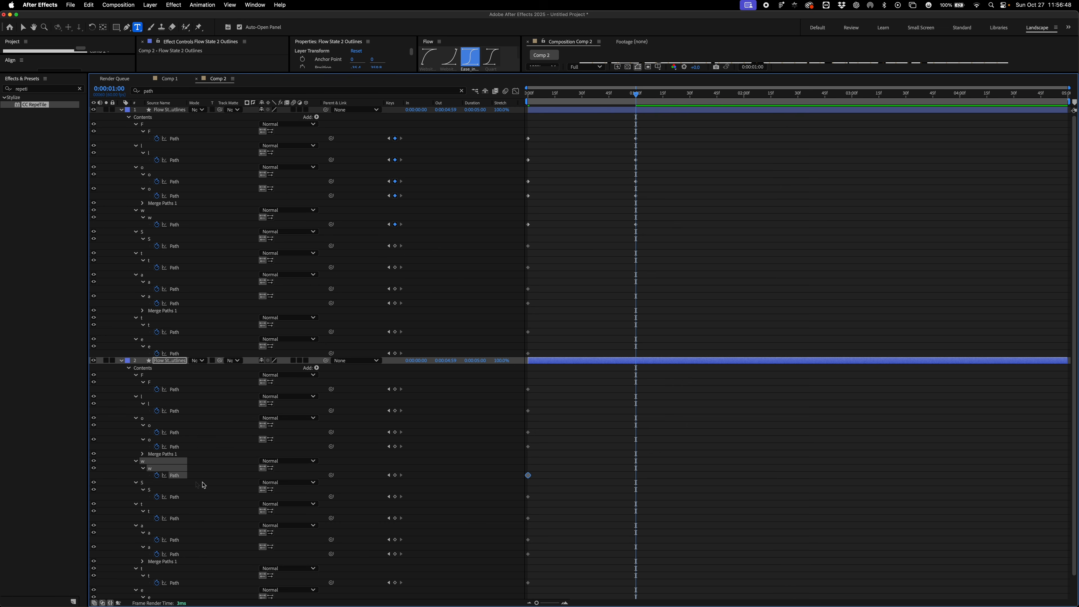
left_click(179, 497)
right_click(498, 506)
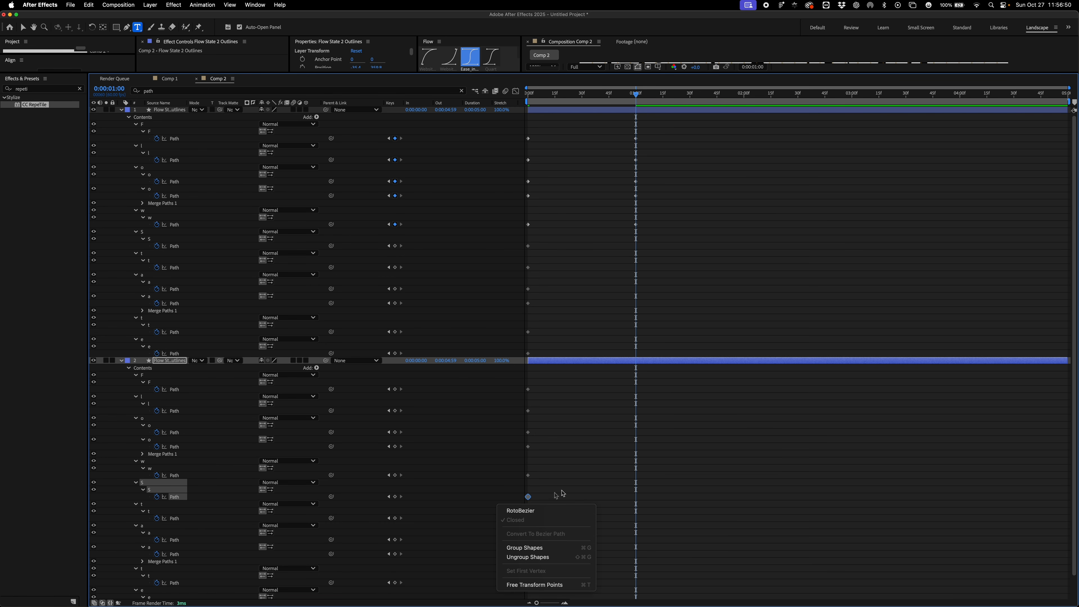
key("Escape")
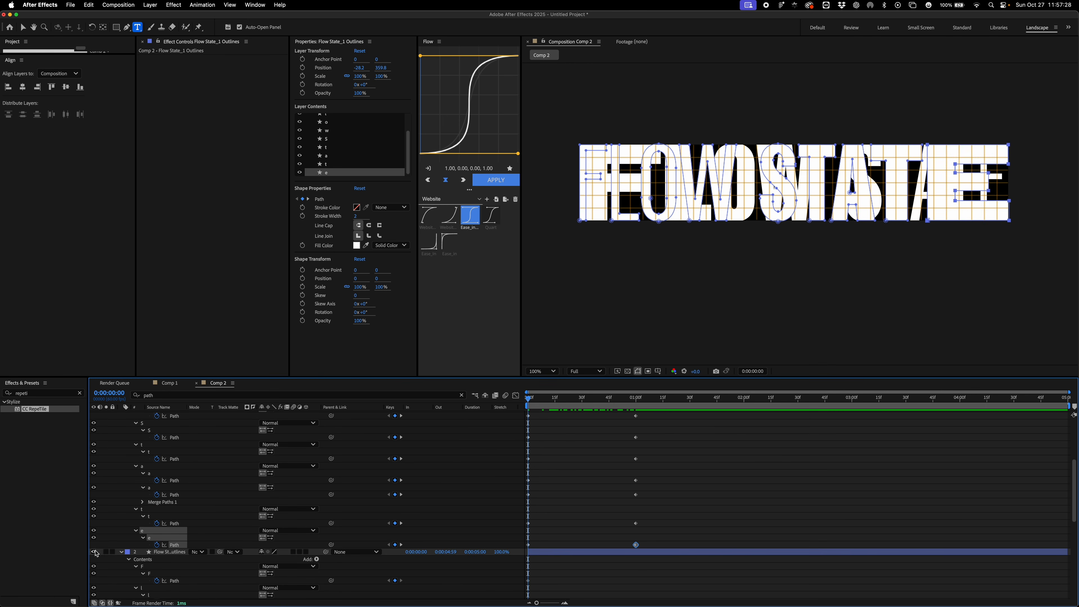
Step: Hide the Flow State 2 Outlines layer and display only the keyframed properties of the Flow State_1 Outlines layer
key("Delete")
left_click(136, 416)
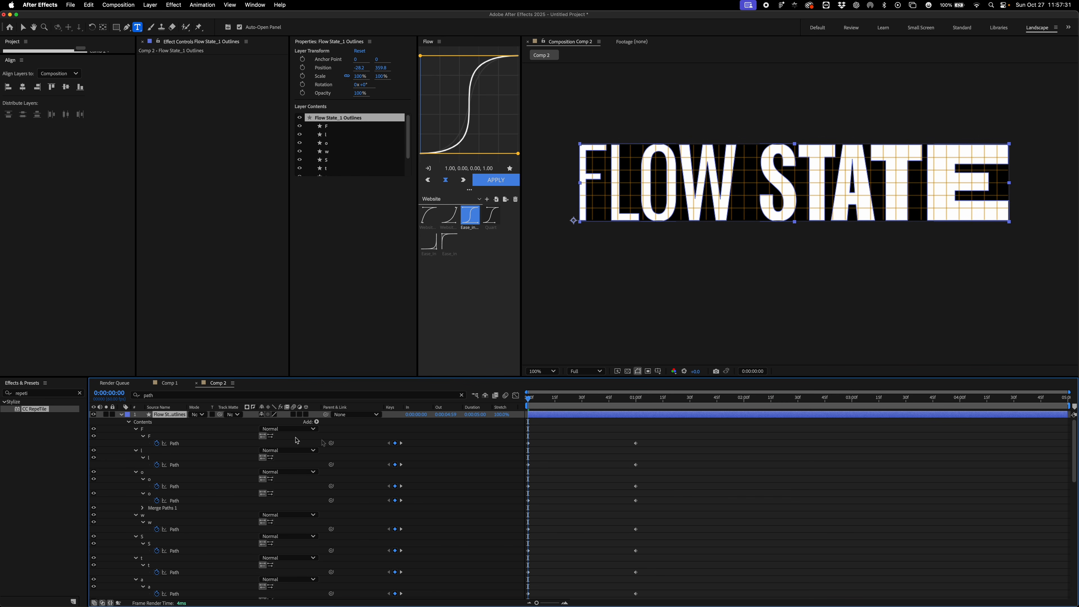
key("u")
Step: Scrub and play the composition to check the letters morphing between the two Path keyframe sets
left_click(729, 463)
left_click_drag(528, 400, 744, 407)
left_click_drag(658, 427, 526, 489)
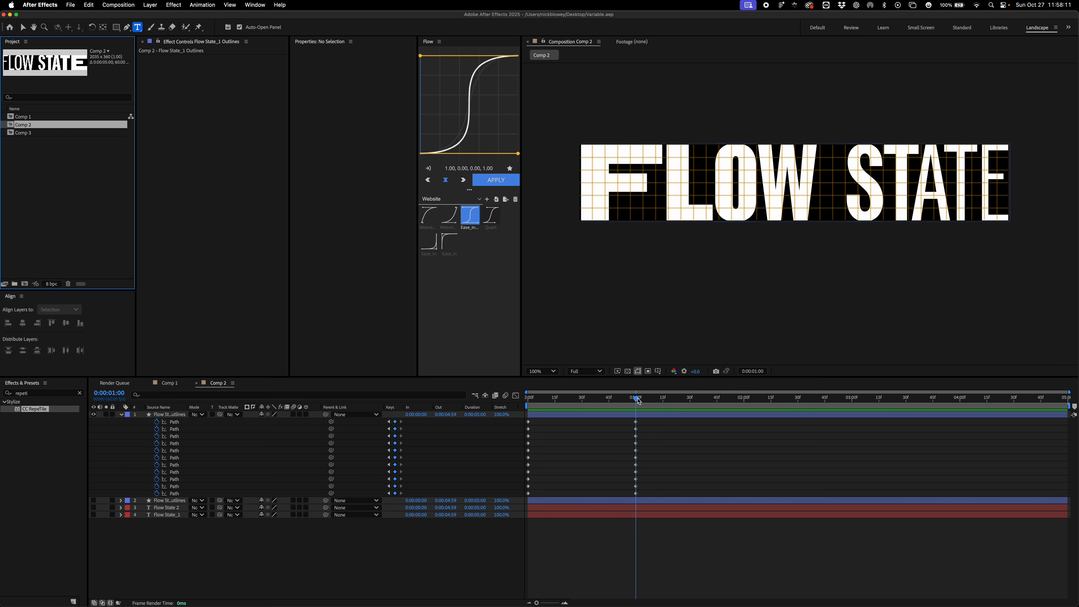
mouse_move(636, 399)
left_mouse_down()
mouse_move(574, 409)
mouse_move(645, 415)
mouse_move(636, 411)
left_mouse_up()
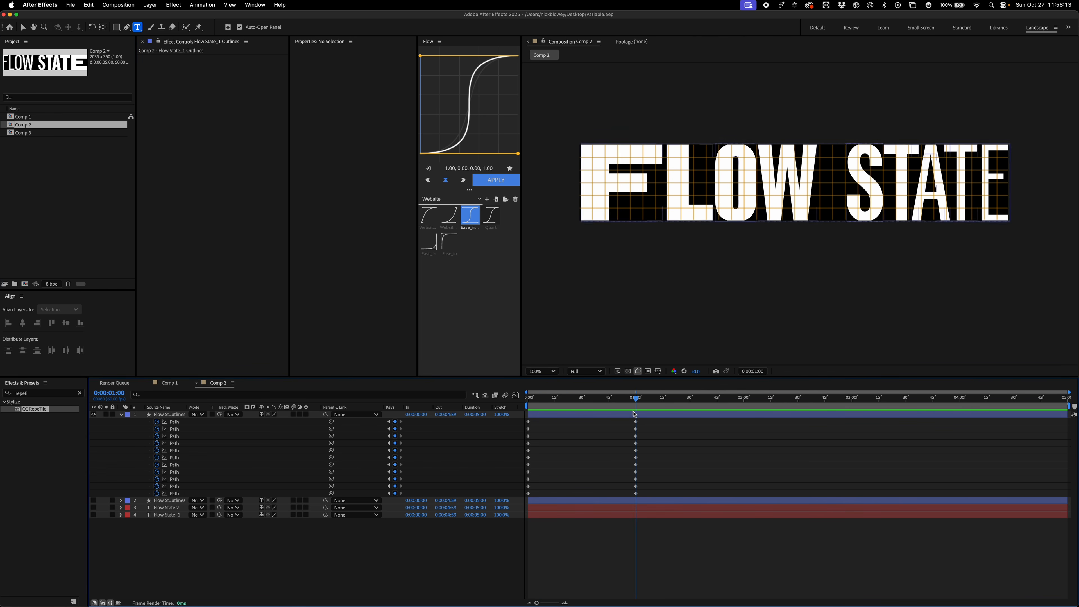
key("space")
key("space")
Step: Duplicate all Path keyframes at 0 and 1 second of the Flow State_1 outlines to start at 2 seconds
left_click_drag(650, 419, 507, 490)
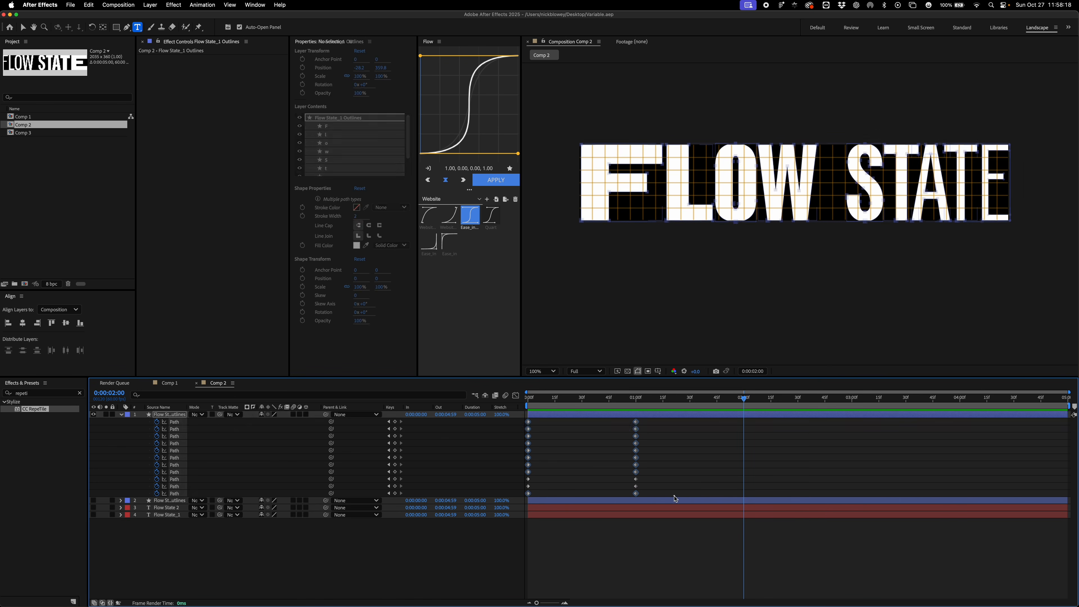
left_click_drag(671, 417, 465, 497)
key("super+c")
key("super+v")
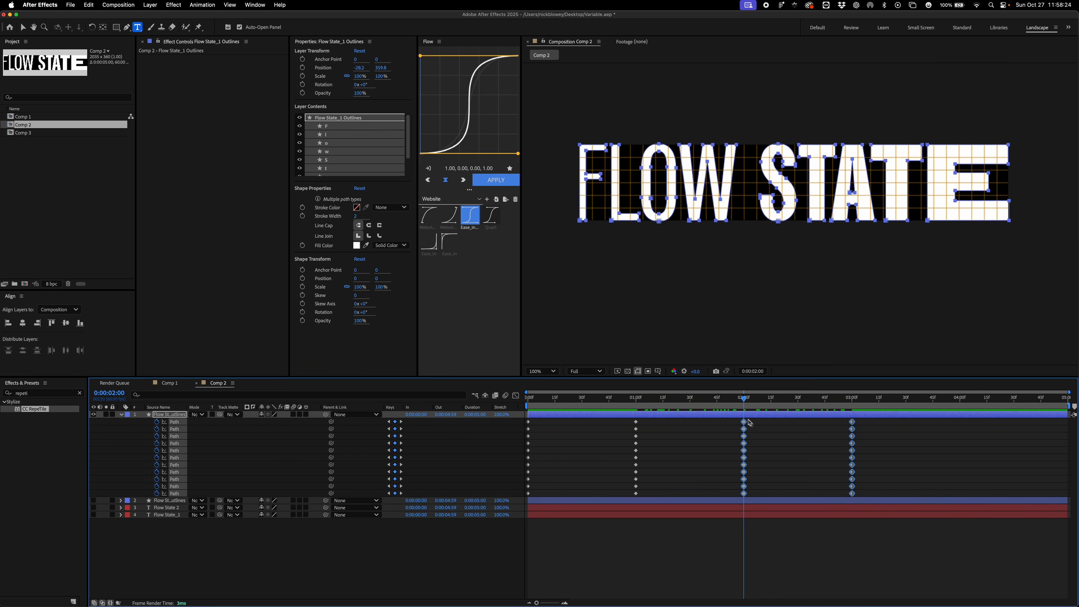
Step: Paste the copied Path keyframes again at 4 seconds to extend the back-and-forth morph of the Flow State_1 outlines
left_click(839, 426)
left_click_drag(840, 421, 862, 496)
left_click_drag(858, 399, 960, 398)
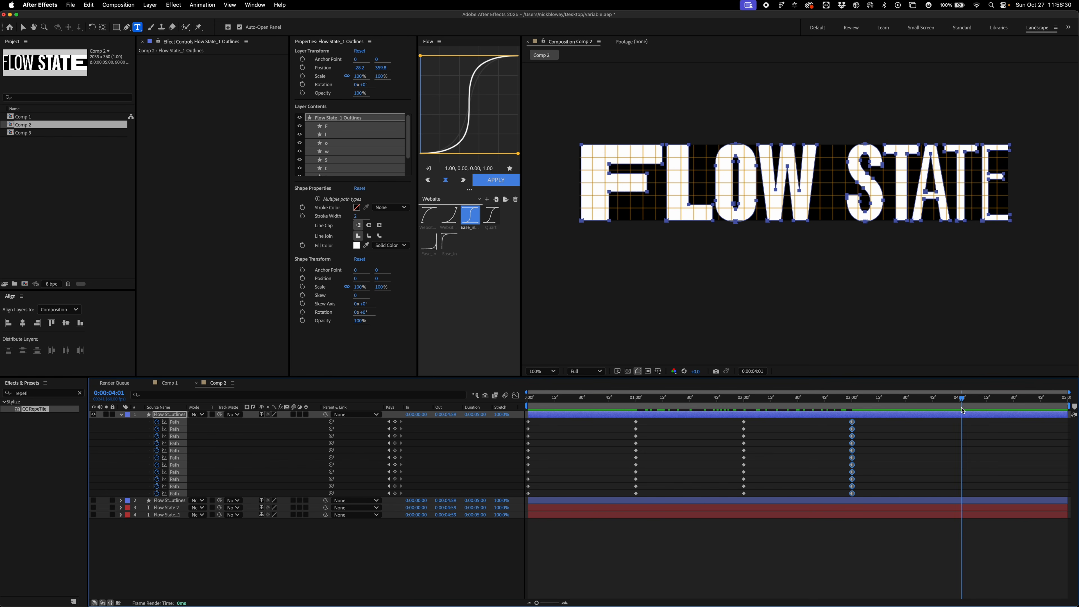
key("super+v")
left_click(998, 426)
right_click(528, 431)
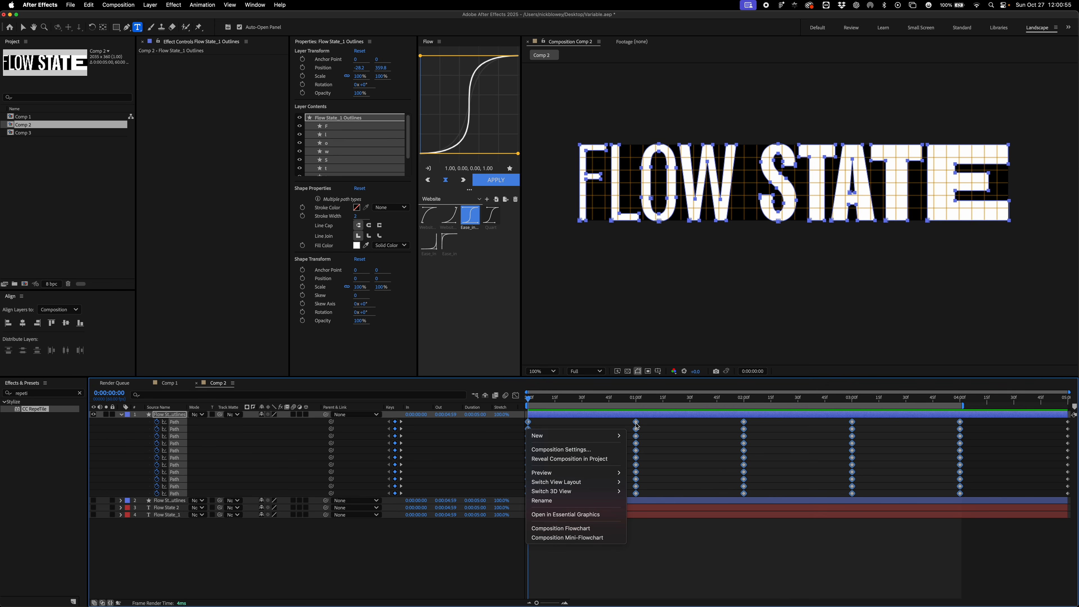
Step: Apply Easy Ease to all selected Path keyframes of the Flow State_1 Outlines layer
right_click(637, 423)
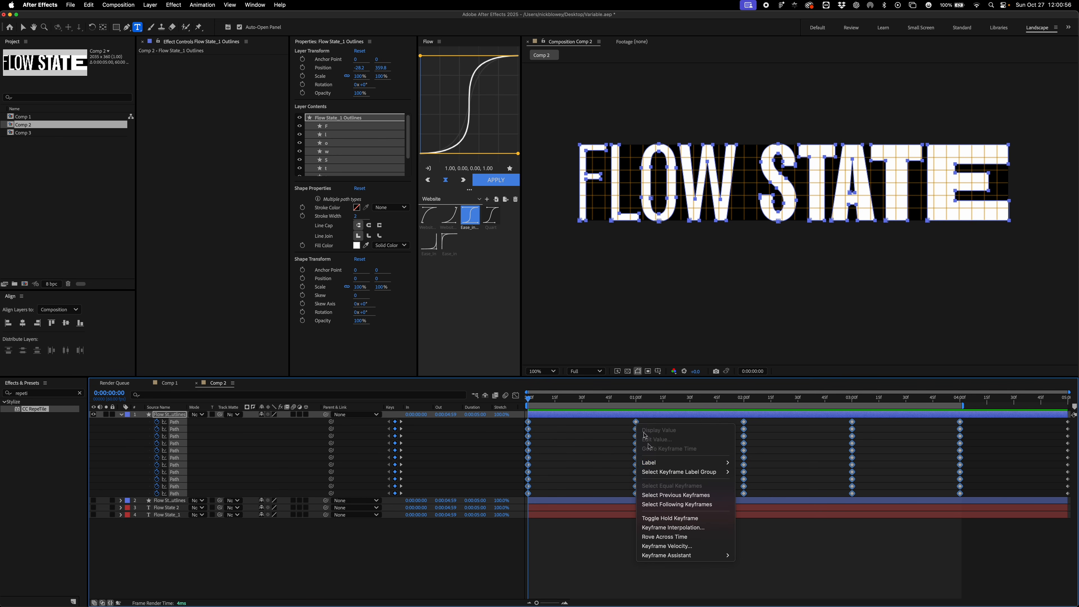
mouse_move(684, 555)
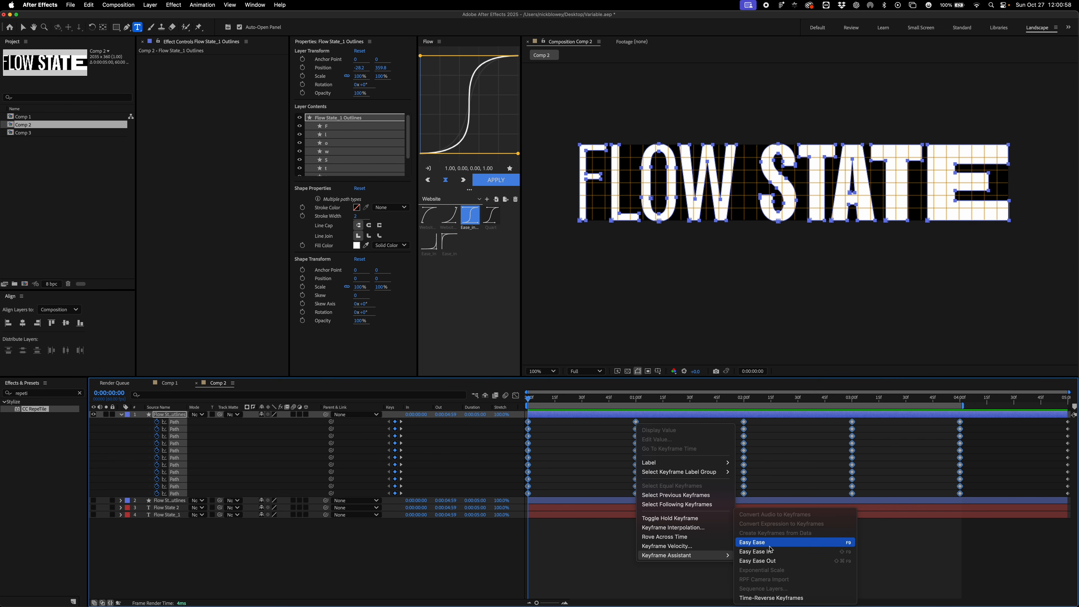
left_click(769, 547)
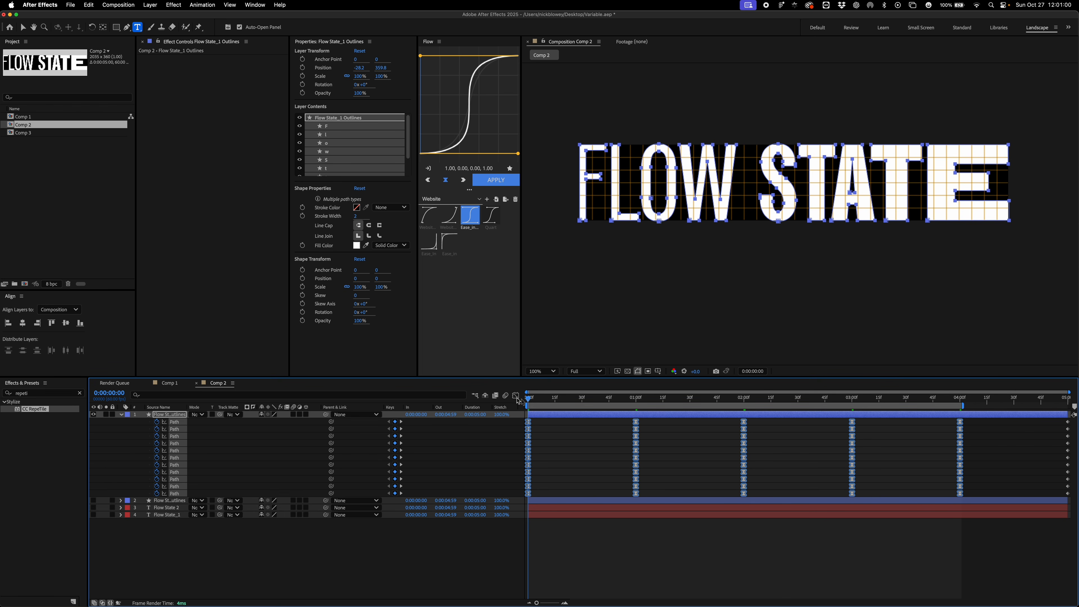
Step: Examine the speed graph of the Path keyframes in the Graph Editor and play back the eased letter morph
left_click(515, 395)
right_click(626, 444)
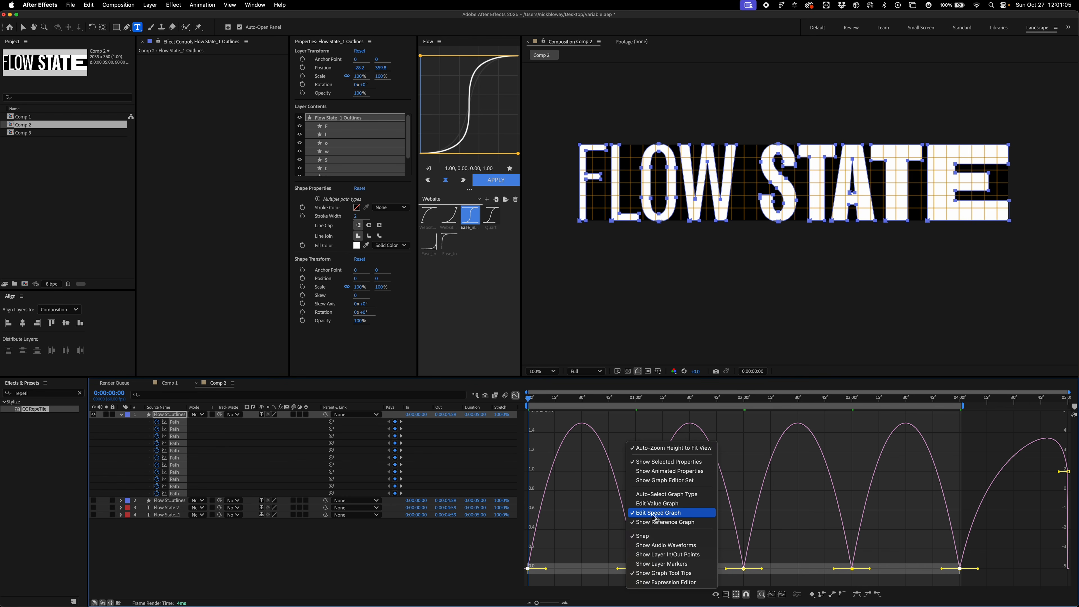
left_click_drag(537, 453, 913, 576)
left_click(516, 395)
key("space")
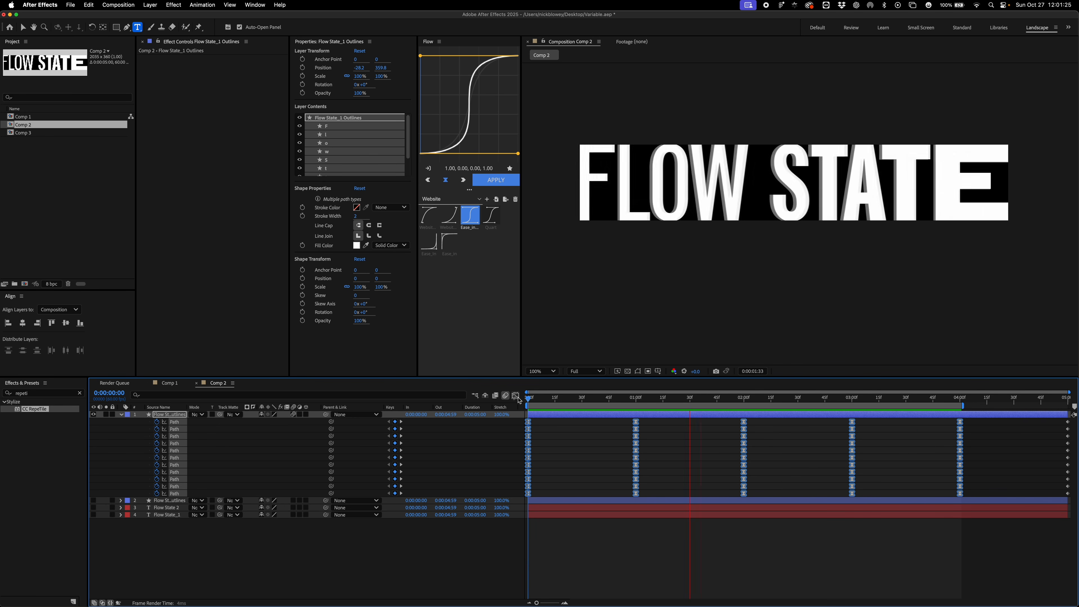
Step: Apply the Quart easing preset to the Path keyframes and extend their speed graph influence handles for sharper peaks
left_click(491, 215)
left_click(500, 183)
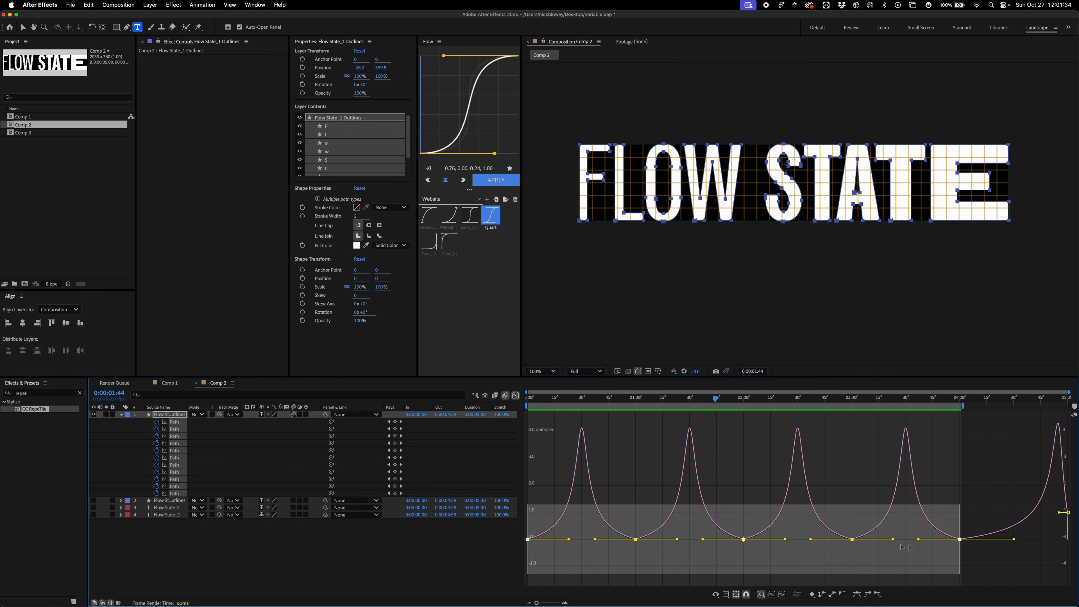
left_click_drag(919, 541, 911, 575)
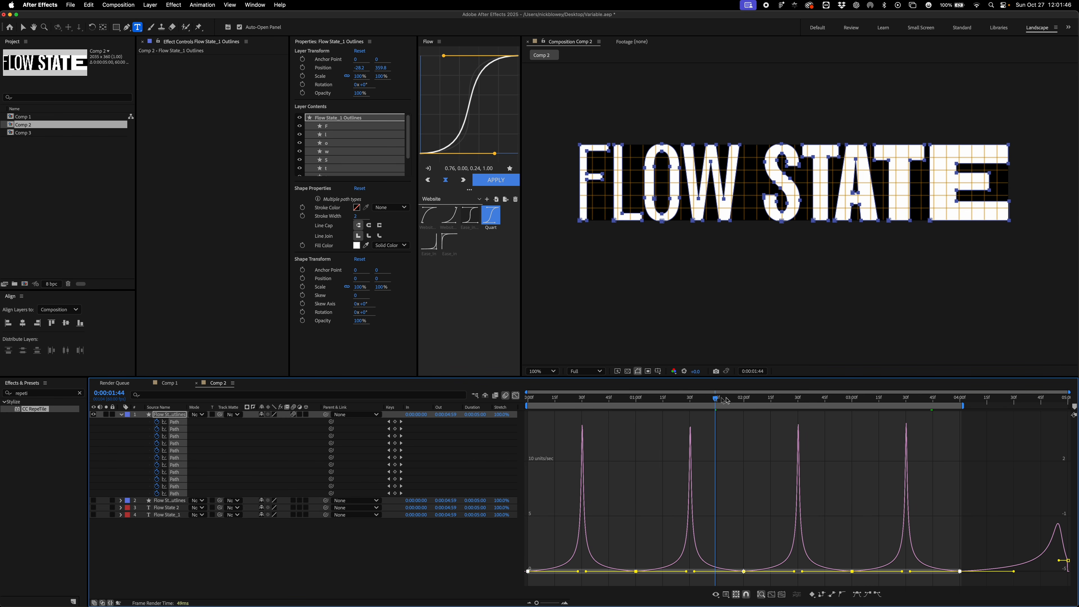
Step: Preview the sharpened morph of Comp 2 from the start, with the timeline back in keyframe view
left_click_drag(726, 401, 480, 415)
mouse_move(691, 431)
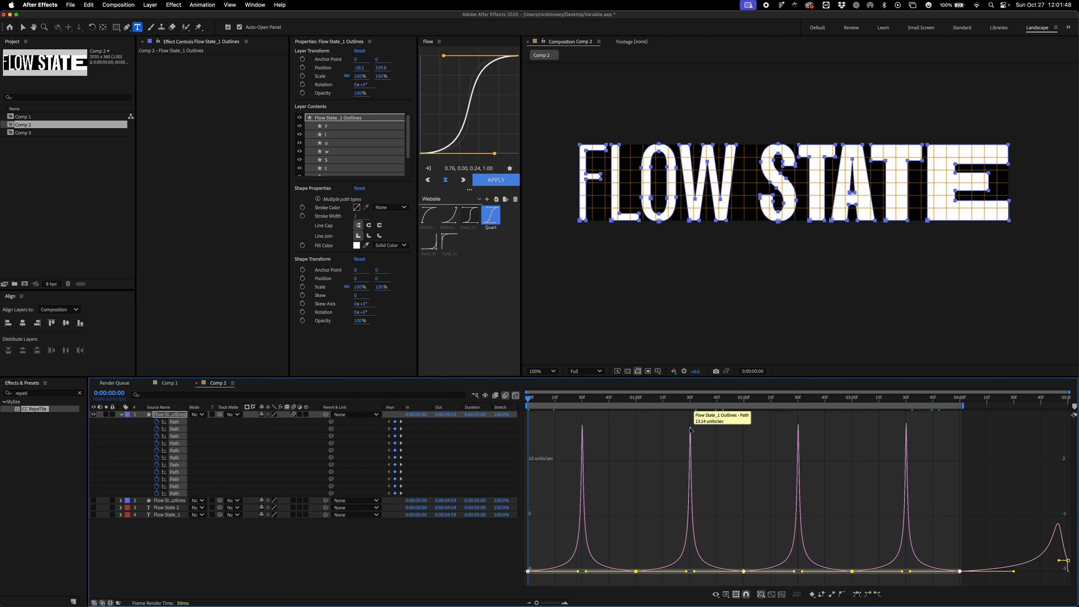
key("space")
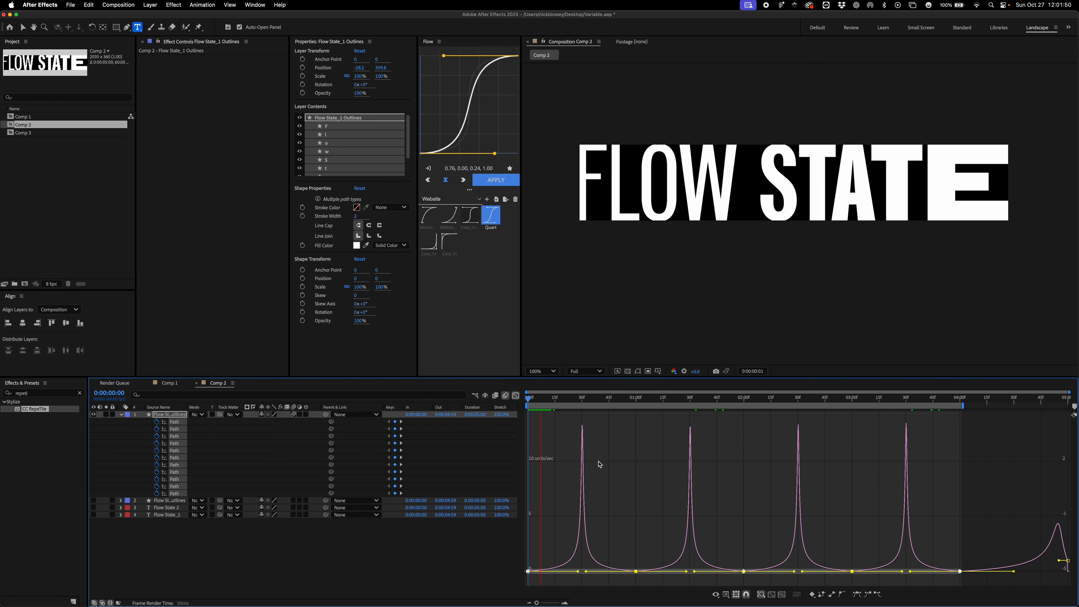
key("shift+F3")
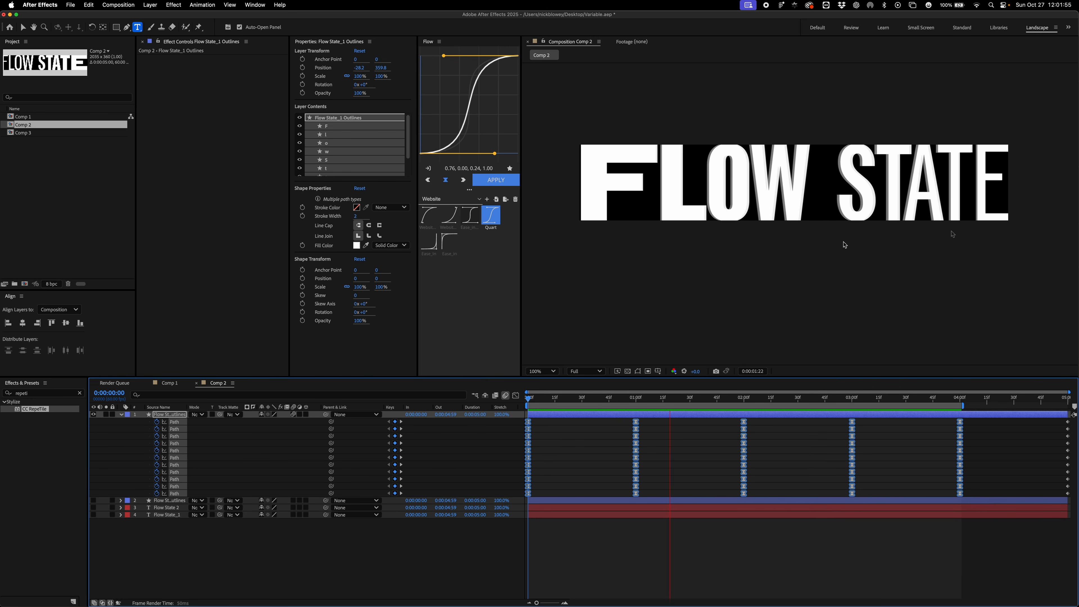
key("space")
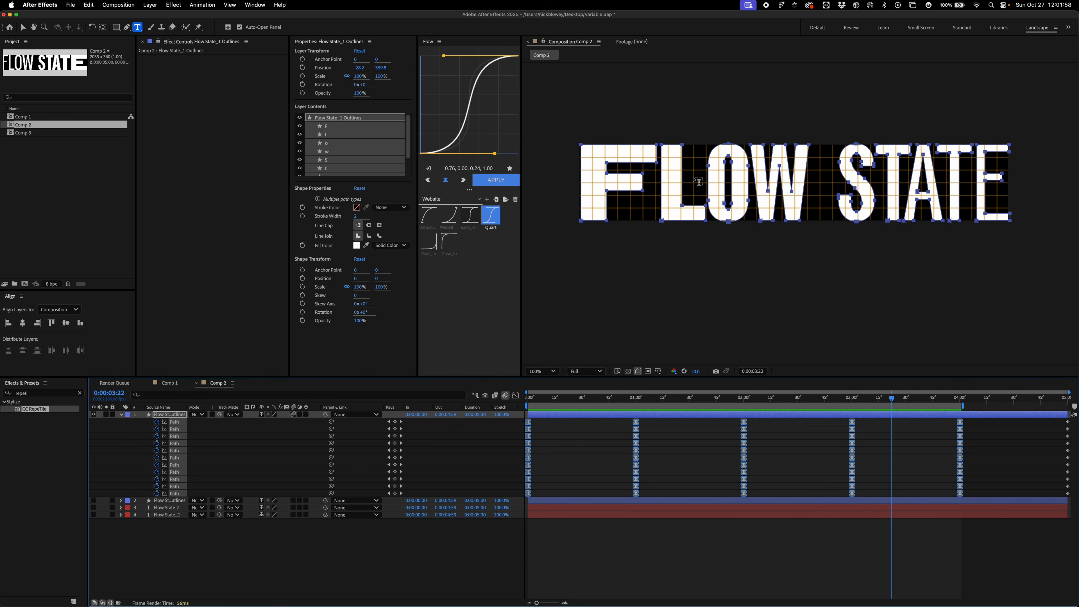
Step: Open Comp 1, add Comp 2 to it as a layer and place it near the upper edge at position 1050, 240
left_click(595, 536)
left_click(30, 125)
double_click(29, 116)
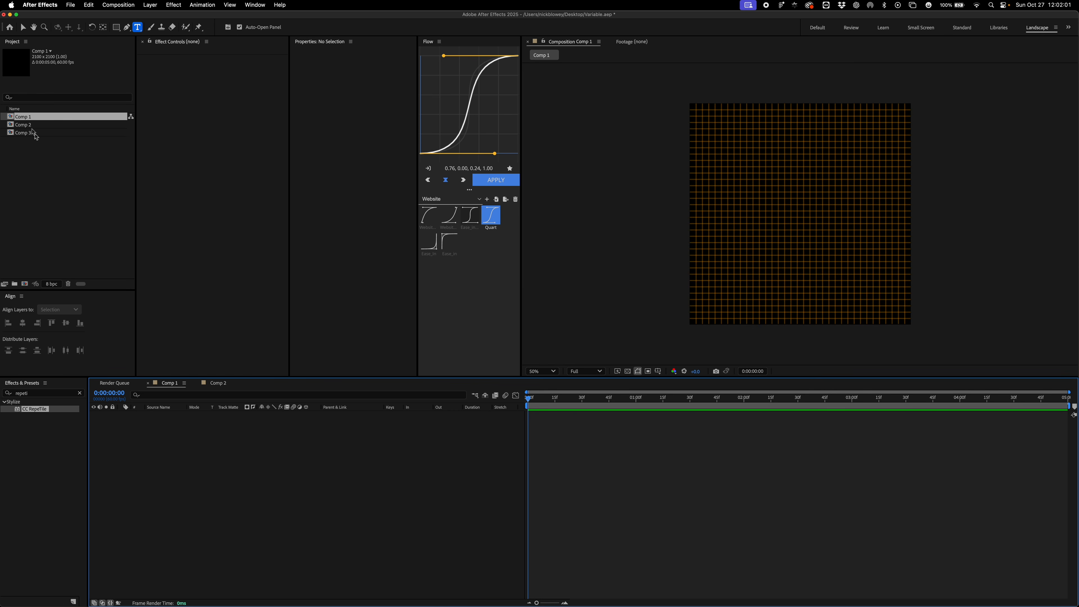
left_click_drag(30, 124, 302, 459)
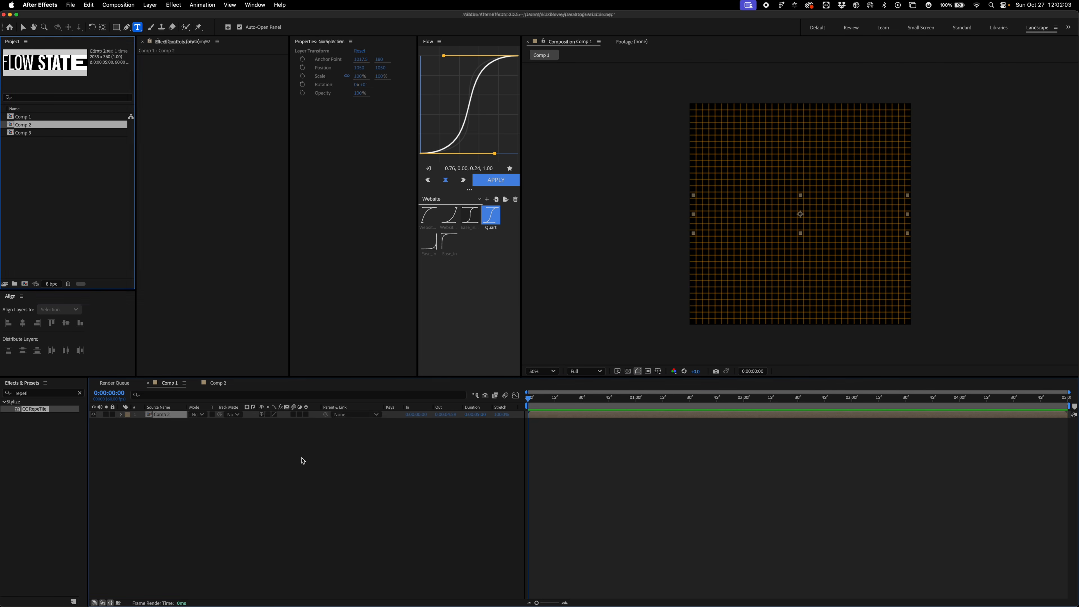
key("v")
key("period")
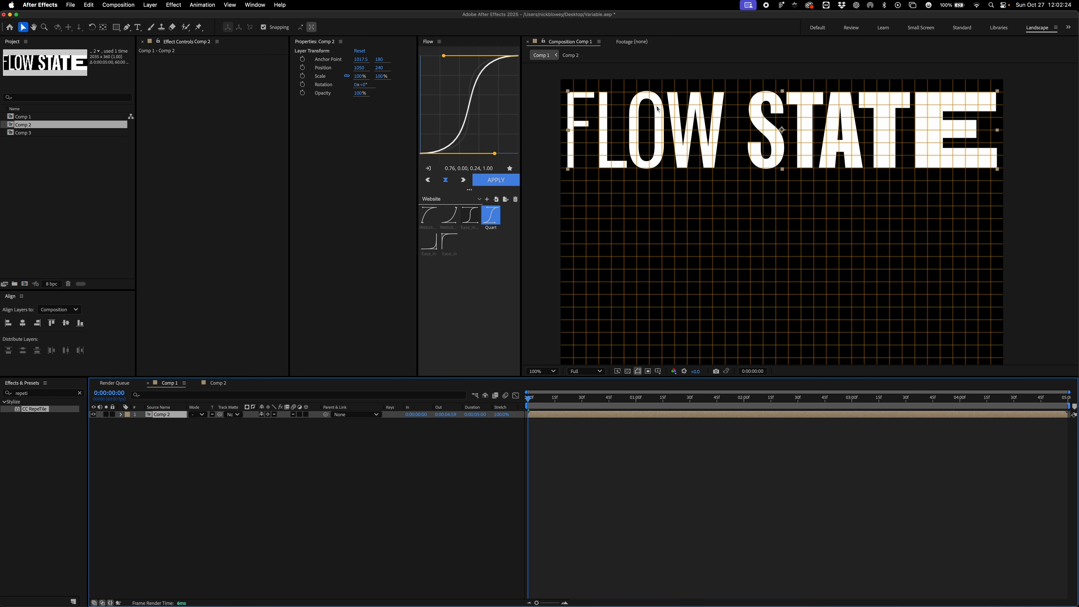
Step: Play Comp 1 to preview the nested FLOW STATE animation at the top of the frame
left_click(624, 470)
key("space")
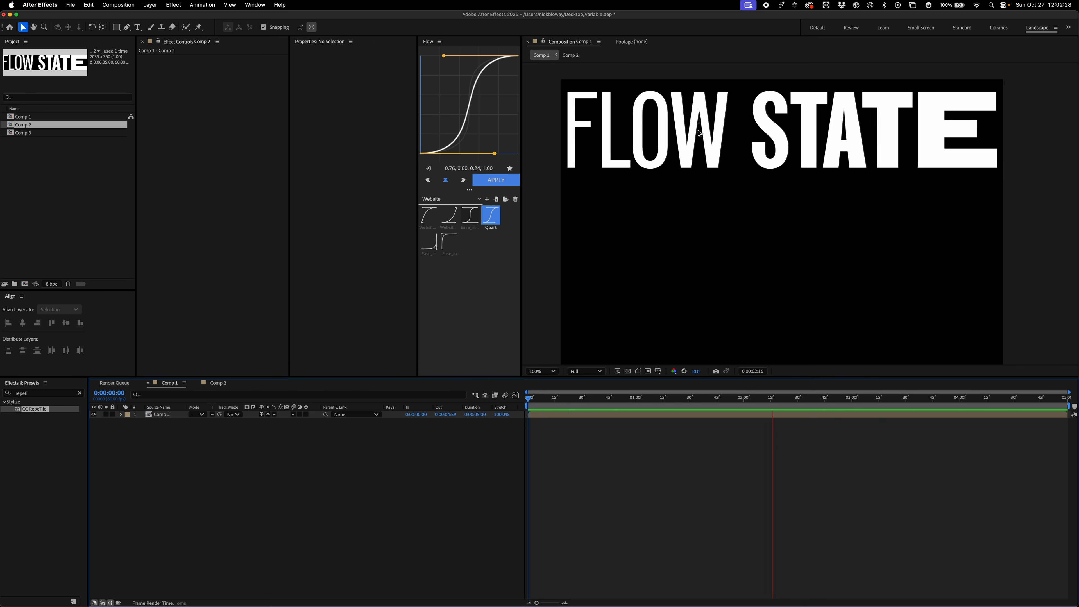
key("super+apostrophe")
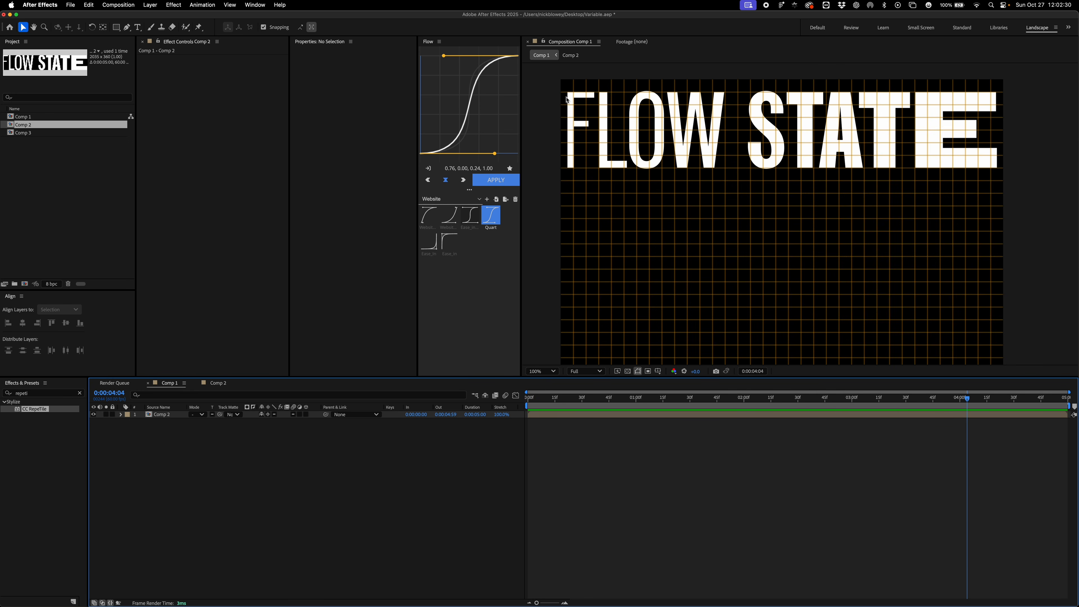
Step: Add 60 px to the width and height of Comp 1 and reposition the Comp 2 layer at 1078.6, 240
left_click(587, 110)
left_click_drag(932, 129, 884, 129)
left_click(133, 5)
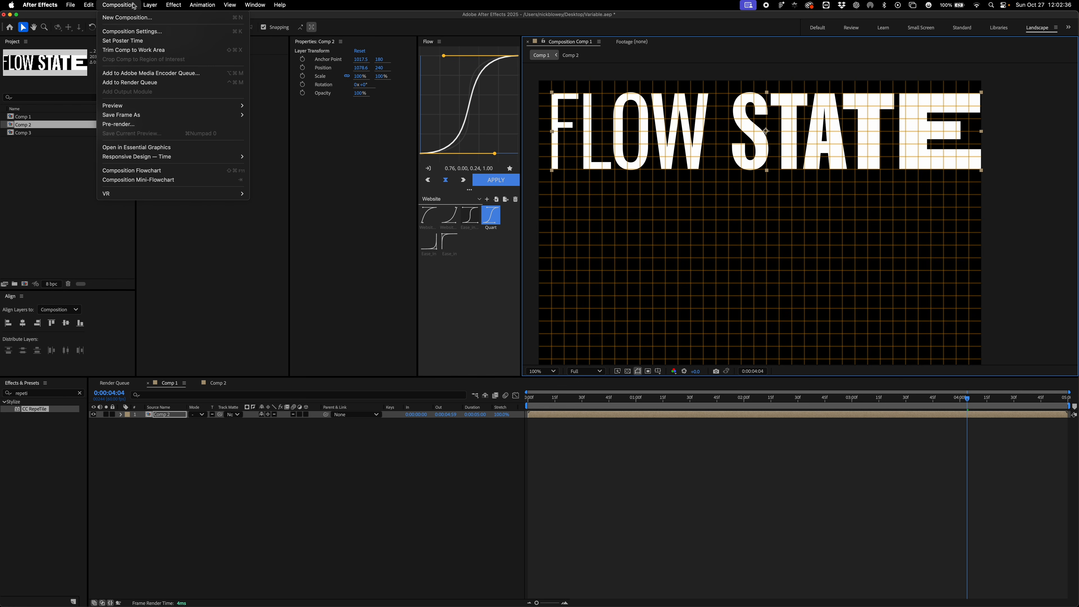
left_click(134, 32)
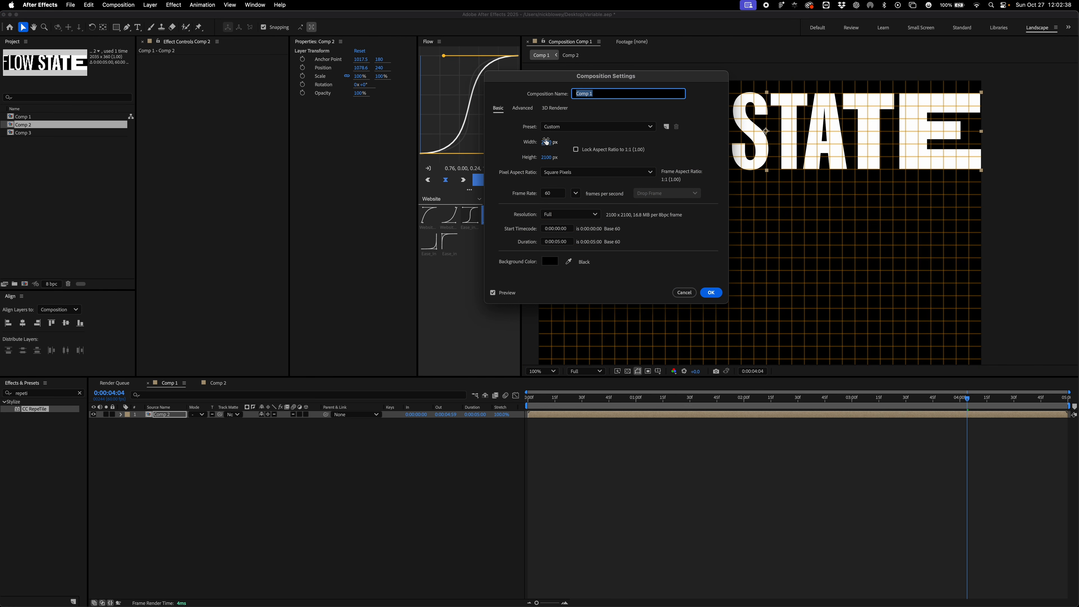
left_click(546, 142)
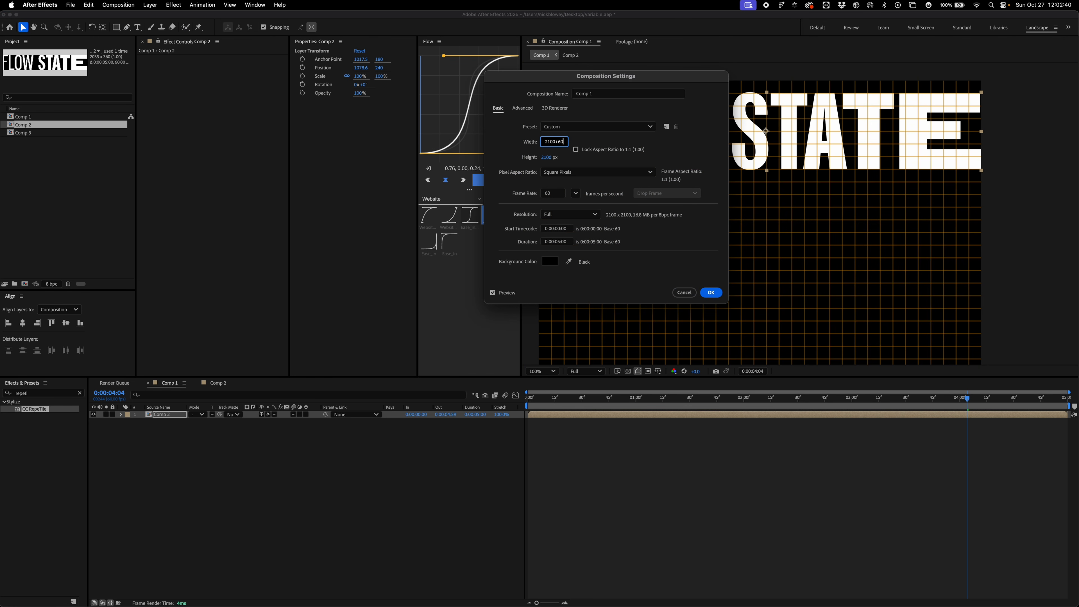
key("Return")
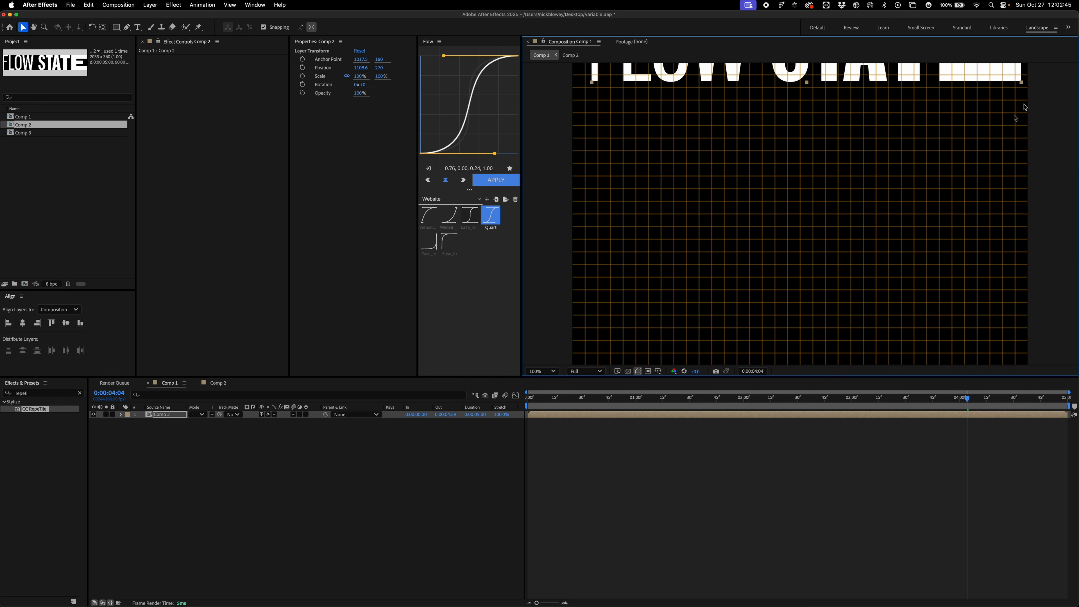
left_click_drag(1016, 117, 1004, 215)
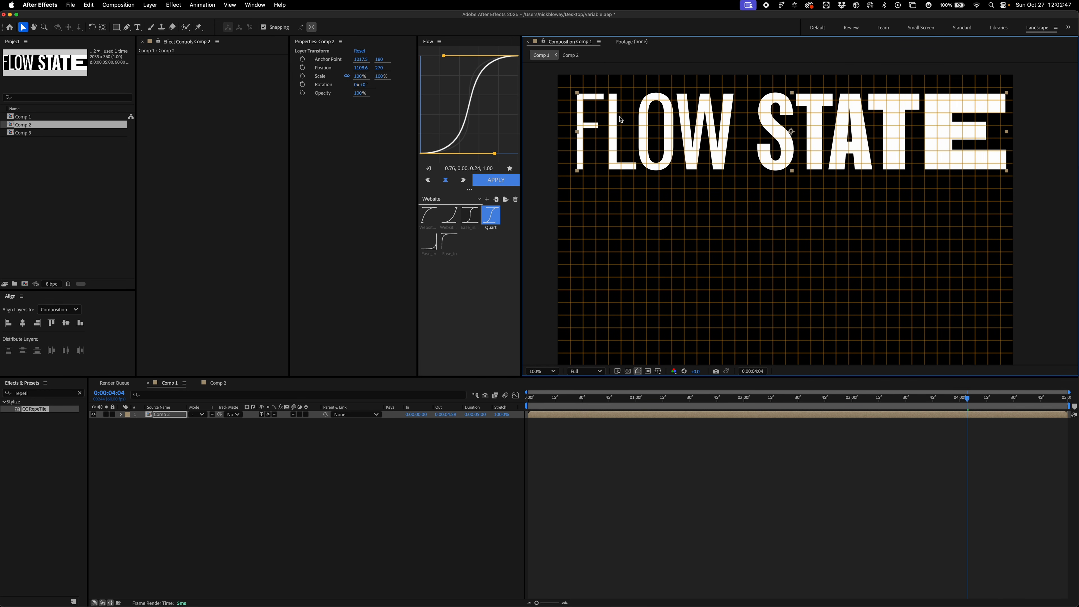
left_click_drag(620, 120, 613, 113)
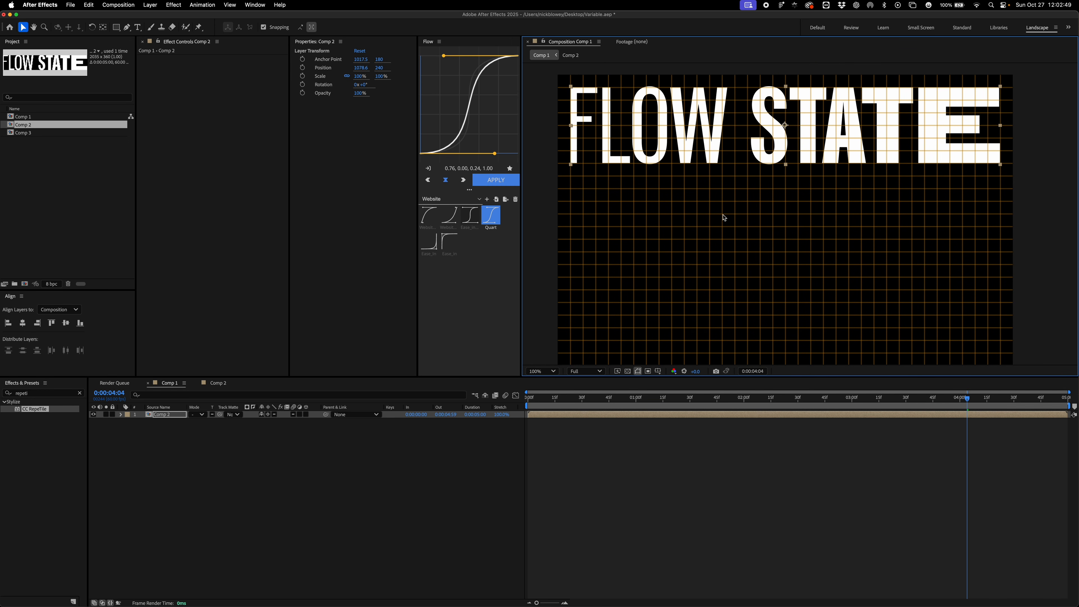
Step: Duplicate the Comp 2 layer and place the copy below as a second row at position 1078.6, 660
scroll(725, 217, "down", 3)
scroll(799, 200, "up", 2)
left_click(582, 416)
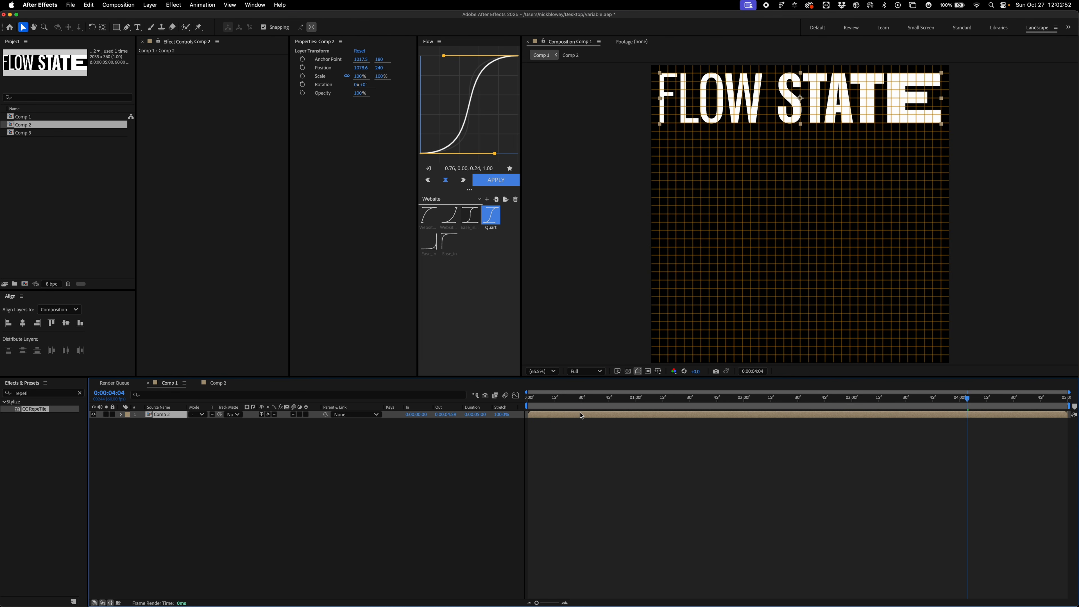
key("super+d")
left_click_drag(661, 91, 661, 149)
key("Return")
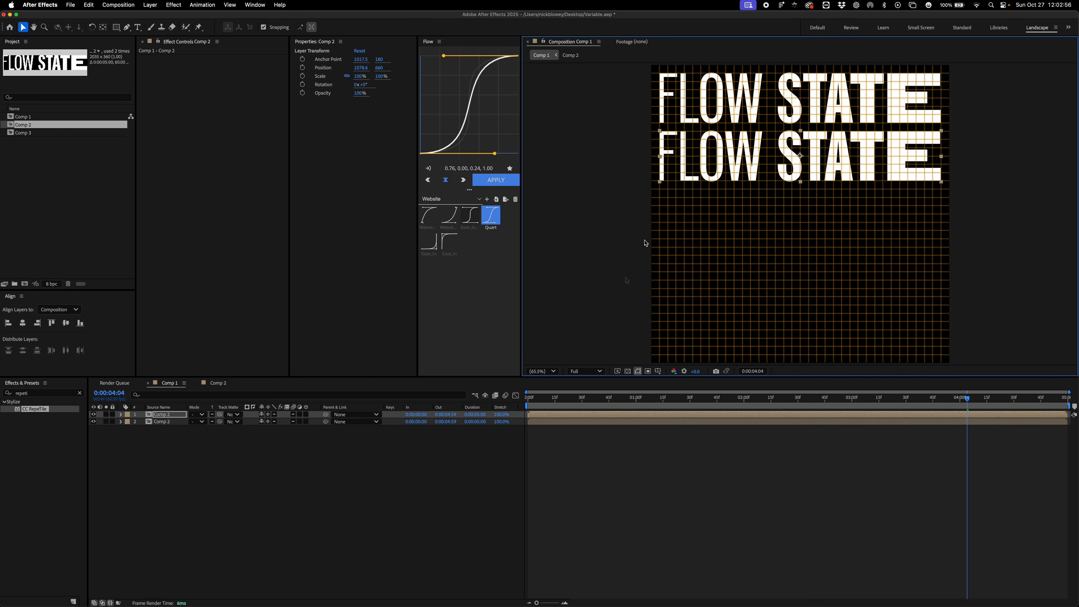
Step: Duplicate the Comp 2 layer of the second row and move the copy down as a third row at 1078.6, 1080
left_click(170, 422)
key("super+d")
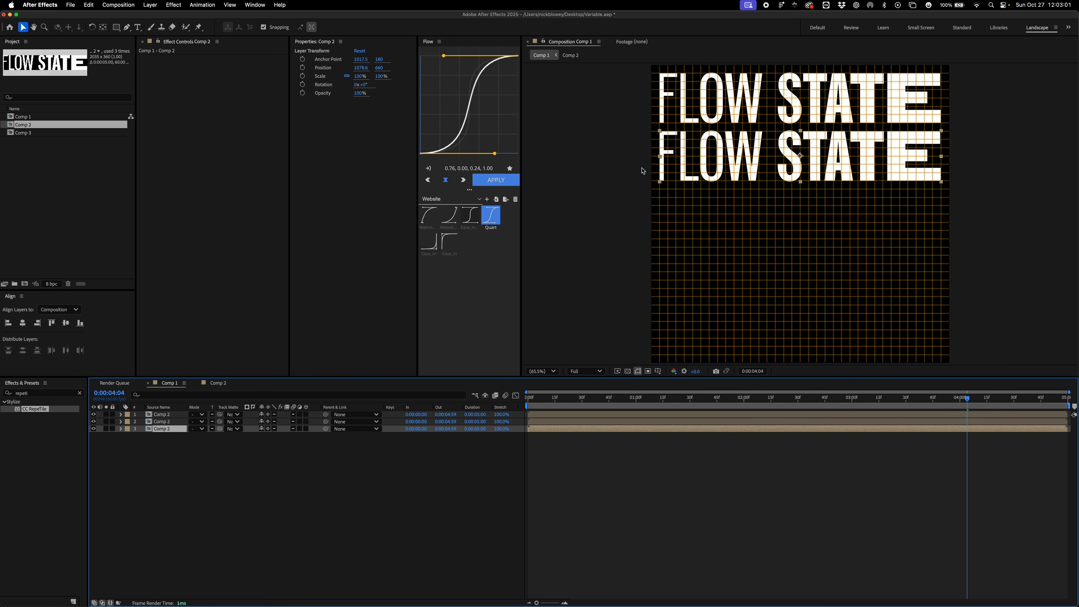
left_click_drag(662, 149, 662, 207)
left_click(272, 463)
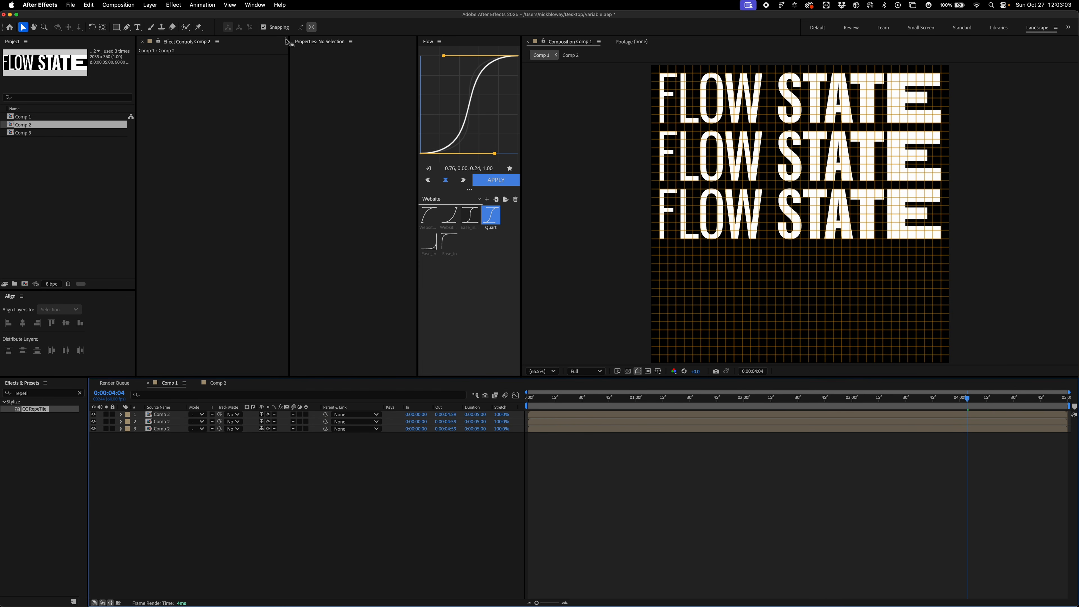
Step: Duplicate the third FLOW STATE row and place the copy beneath it at position 1078.6, 1500
left_click(168, 430)
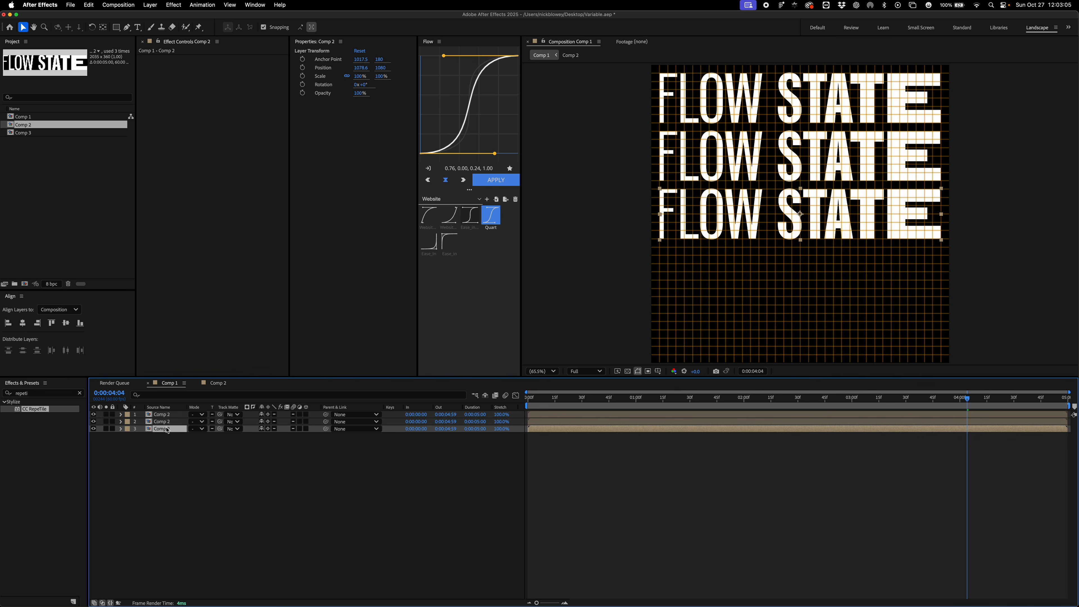
left_click(230, 5)
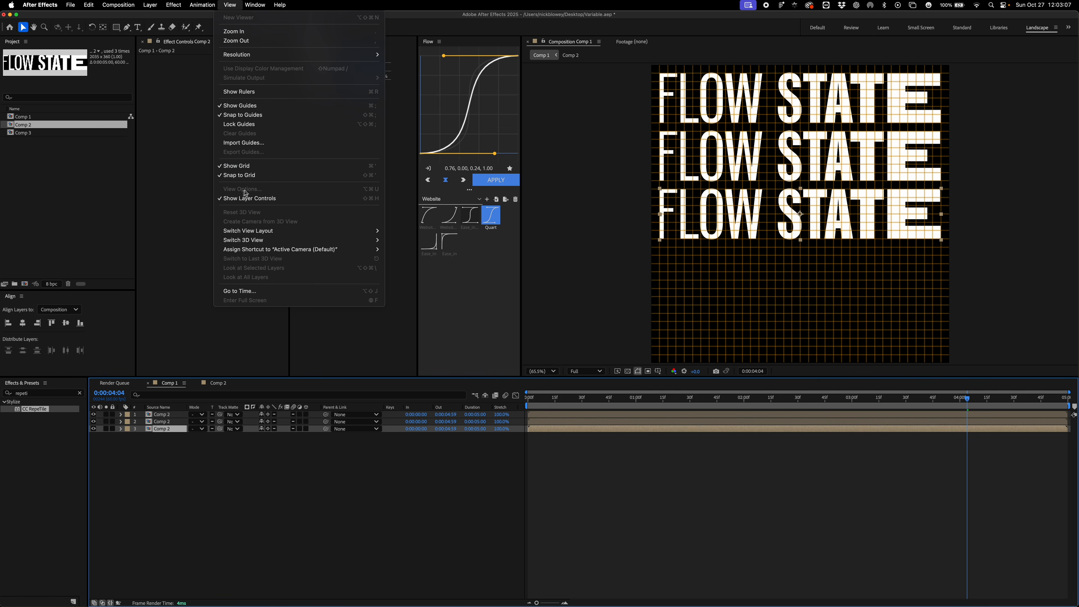
left_click(169, 430)
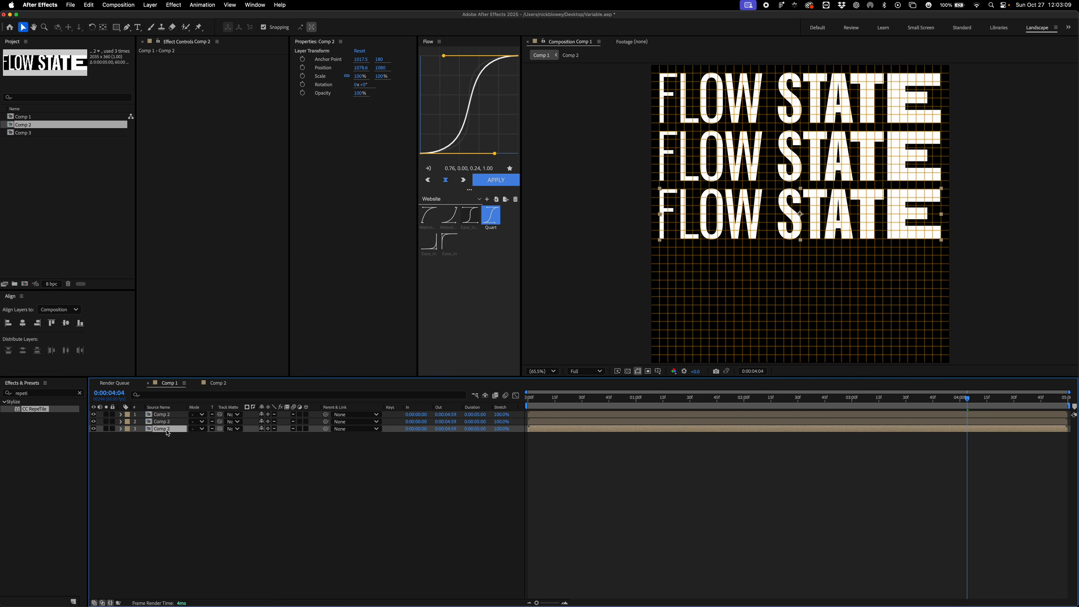
key("super+d")
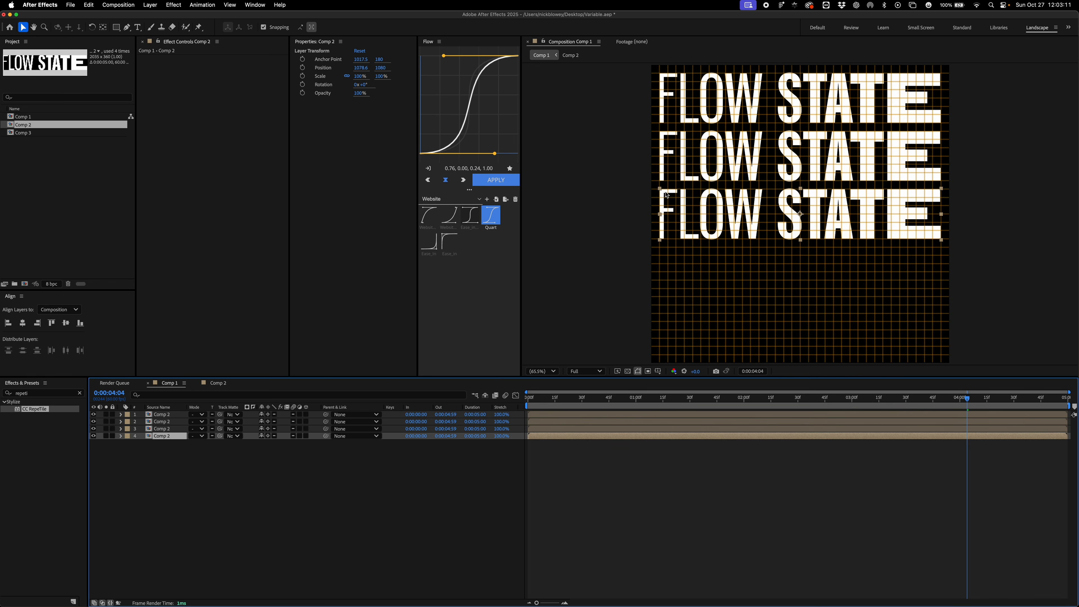
left_click_drag(666, 195, 657, 253)
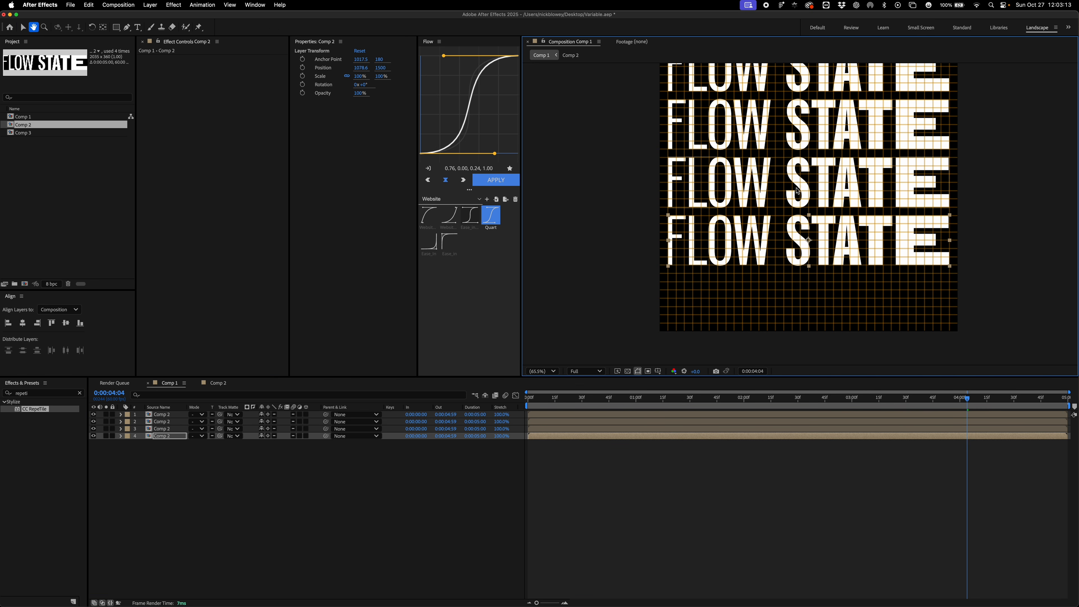
Step: Duplicate the fourth FLOW STATE row, place the copy below as a fifth row and fit the composition in view
key("super+d")
left_click_drag(679, 243, 679, 297)
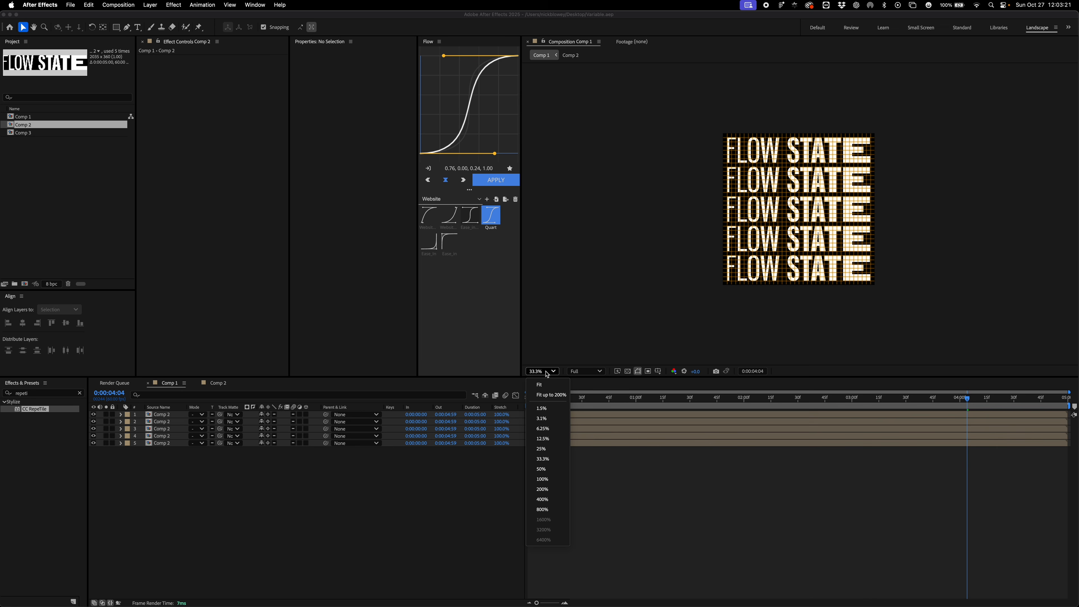
left_click(539, 384)
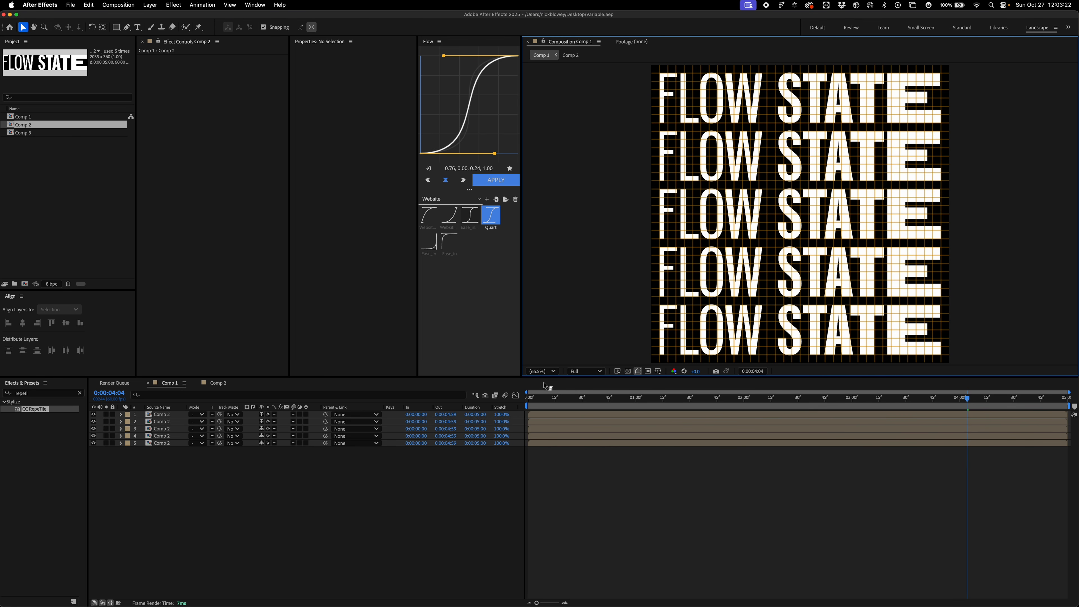
Step: Offset the second FLOW STATE row so its layer starts at 0:00:00:10
left_click(537, 399)
left_click_drag(537, 400, 510, 445)
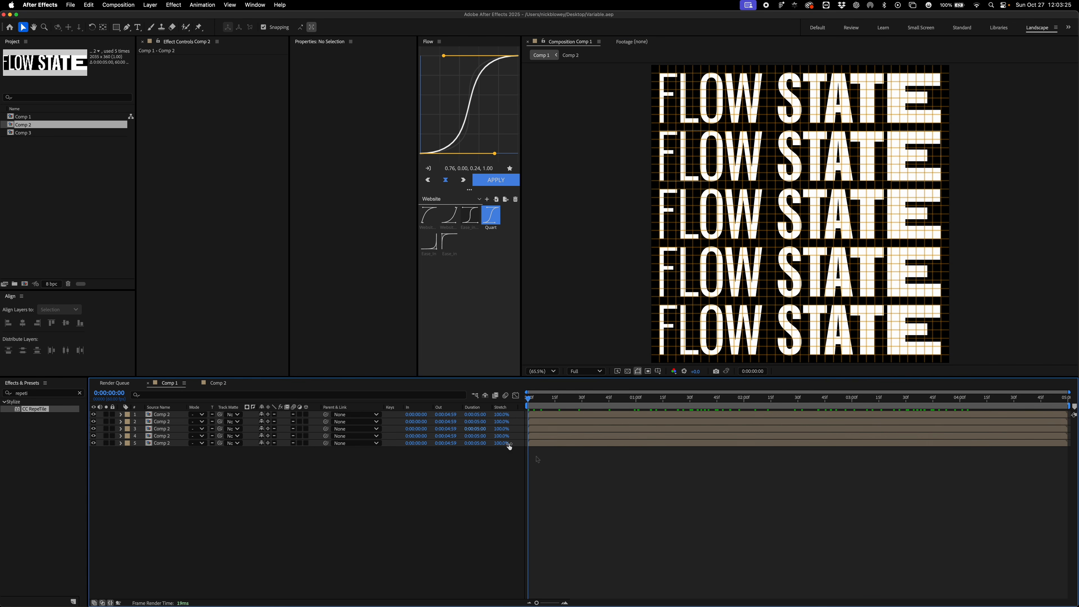
scroll(665, 139, "up", 1)
left_click(670, 149)
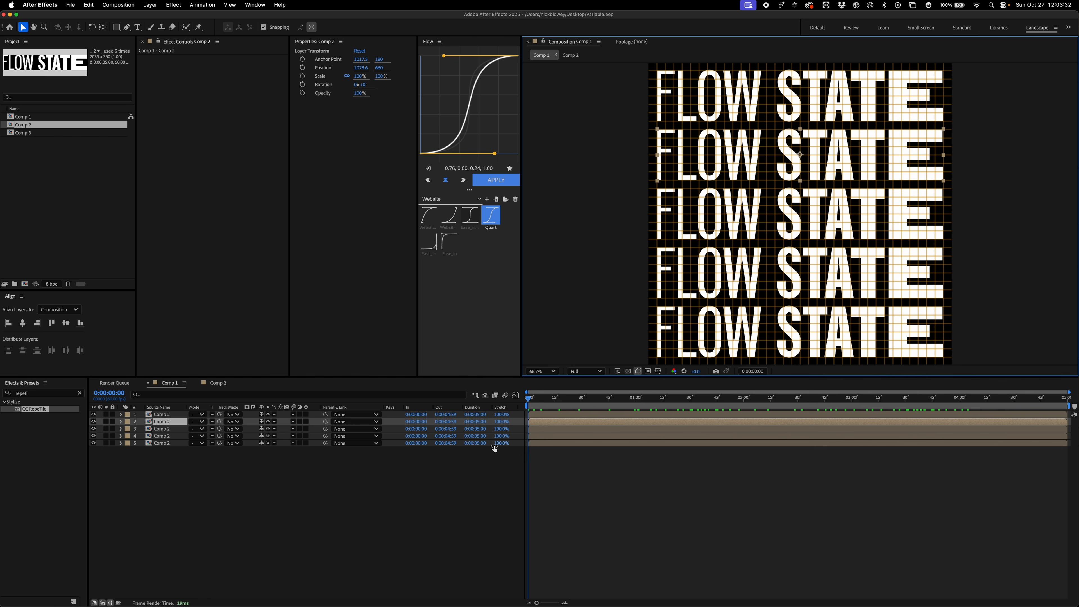
key("shift+Page_Down")
key("bracketleft")
Step: Offset the third, fourth and fifth rows to start at frames 20, 30 and 40, and preview the stagger
left_click(560, 429)
key("shift+Page_Down")
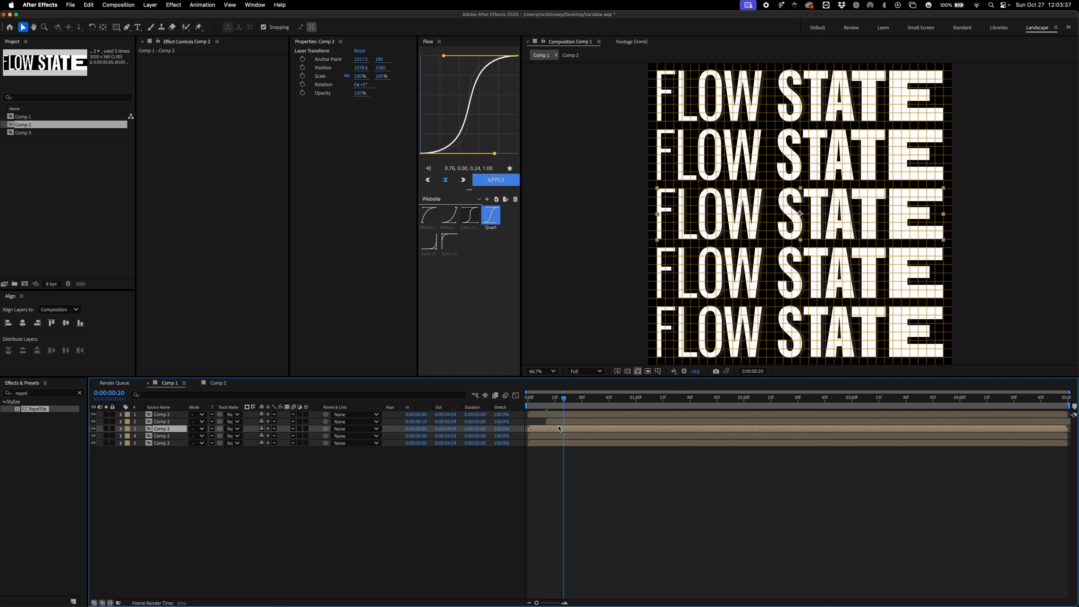
key("bracketleft")
key("shift+Page_Down")
left_click(592, 436)
key("bracketleft")
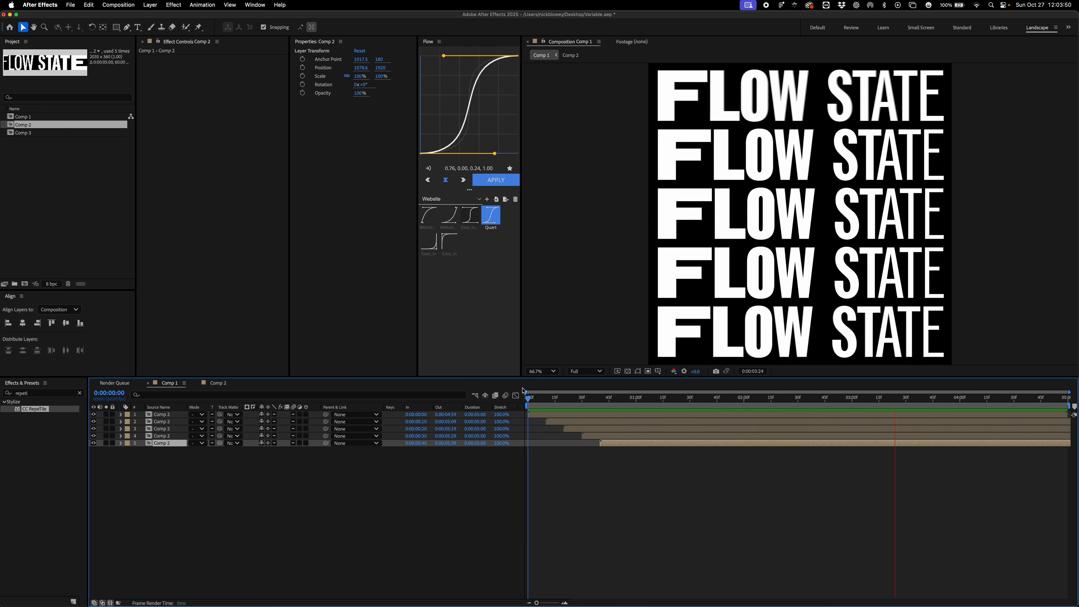
key("space")
Step: Restagger rows two to five at 5-frame intervals, so their layers start at frames 5, 10, 15 and 20
left_click_drag(580, 399, 477, 403)
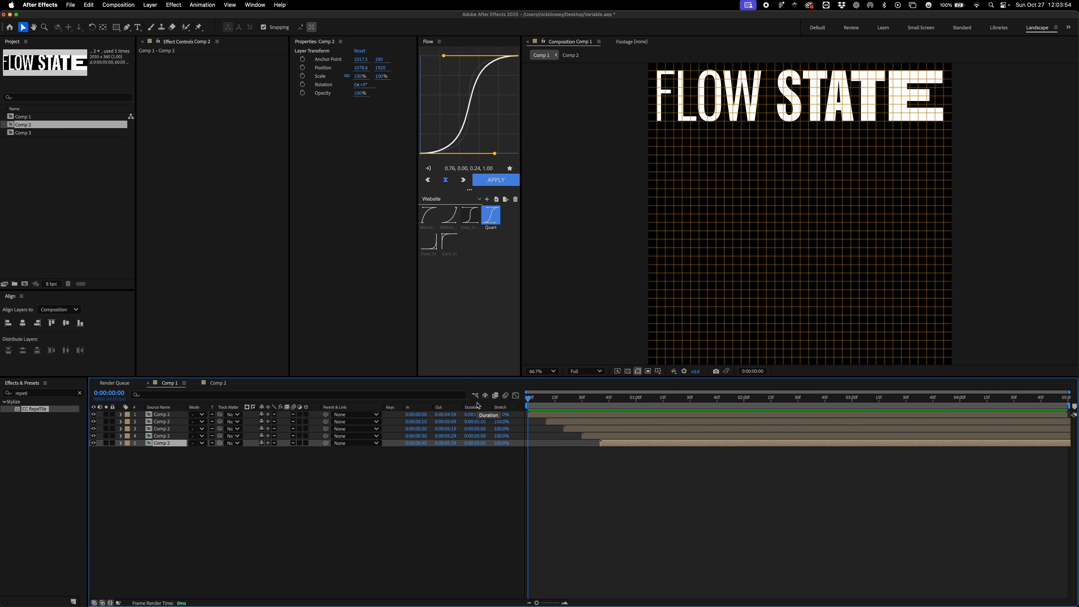
key("space")
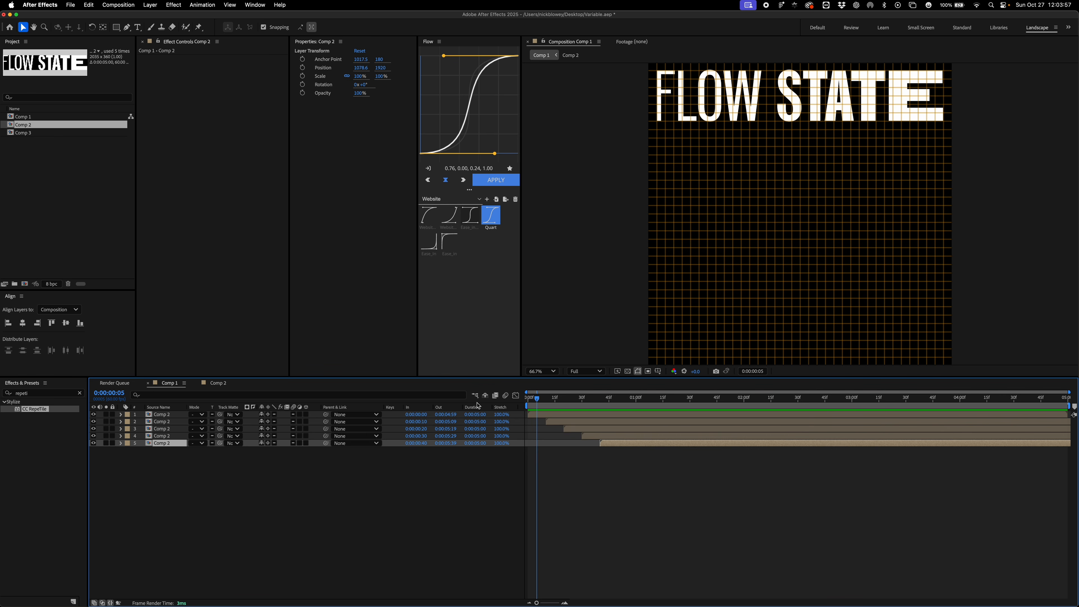
left_click(554, 422)
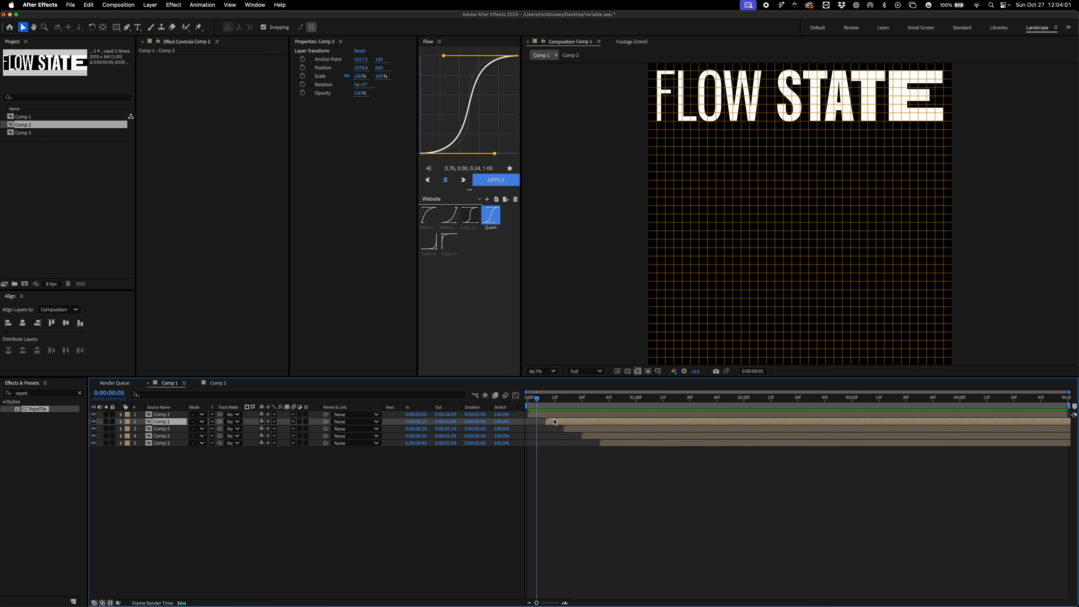
key("[")
left_click(584, 433)
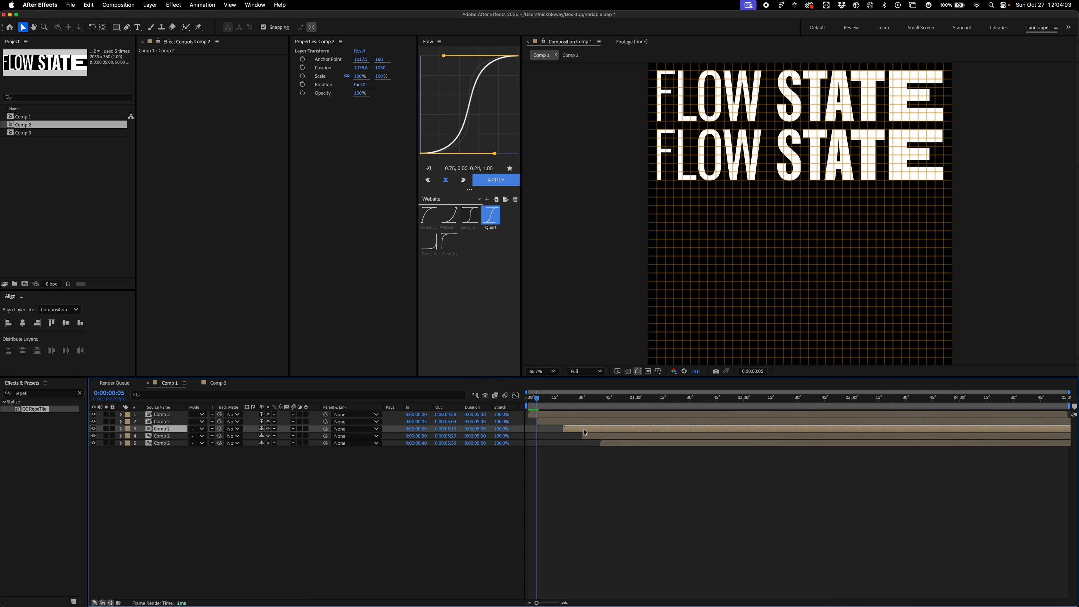
key("[")
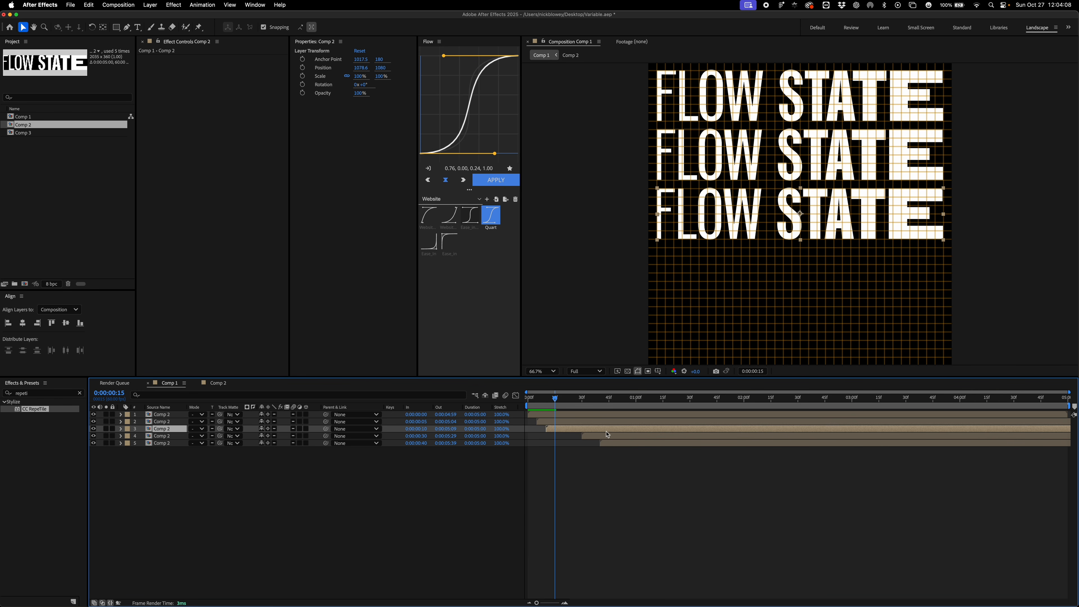
left_click(607, 437)
key("[")
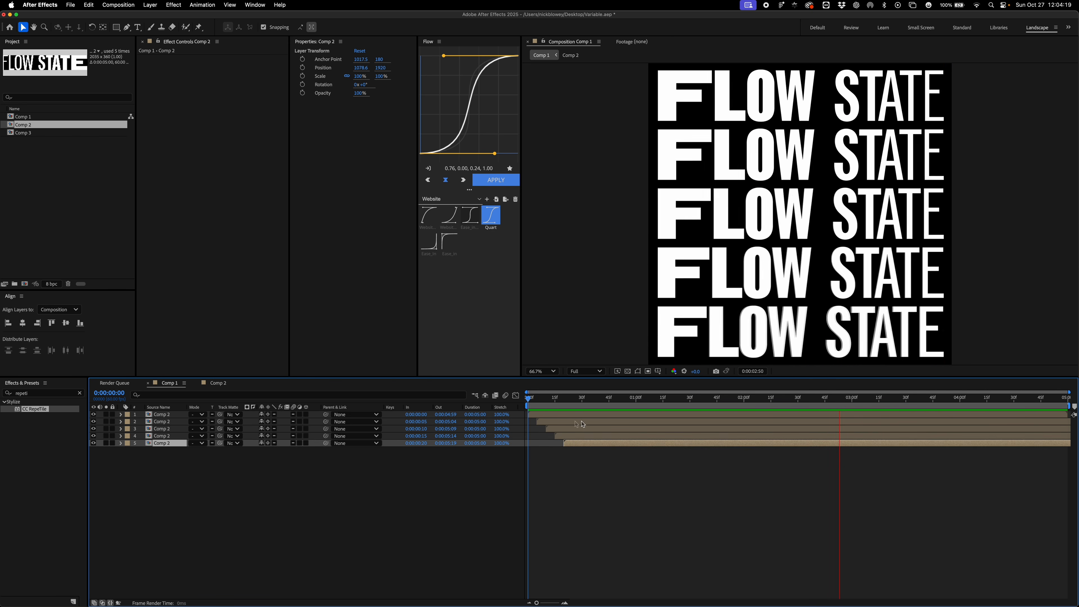
Step: Trim all five Comp 2 layers to the span from 0:00:01:00 to 0:00:03:00
key("super+a")
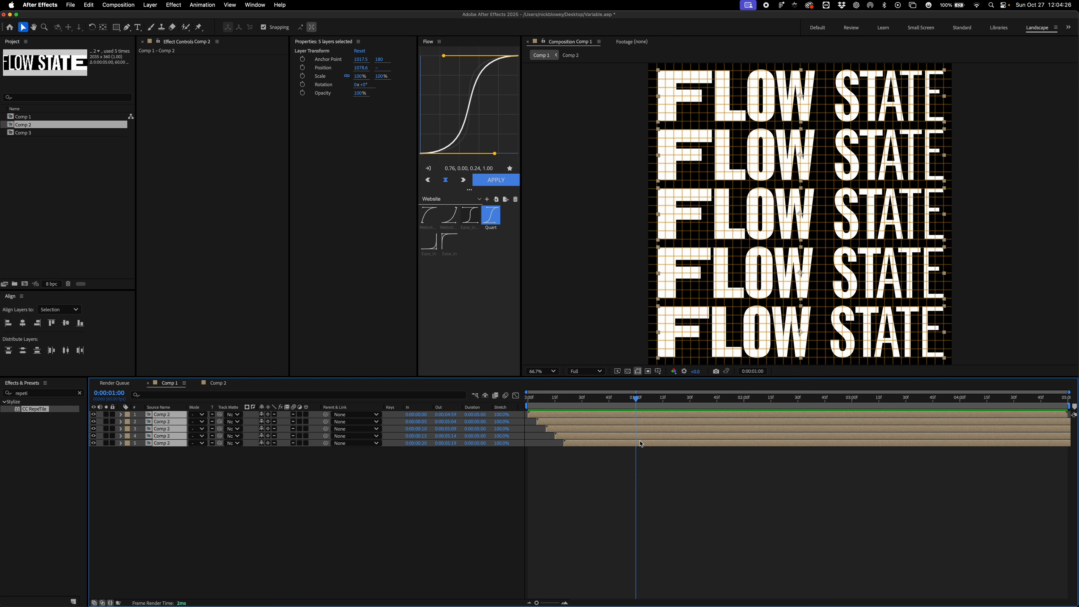
key("alt+bracketleft")
key("space")
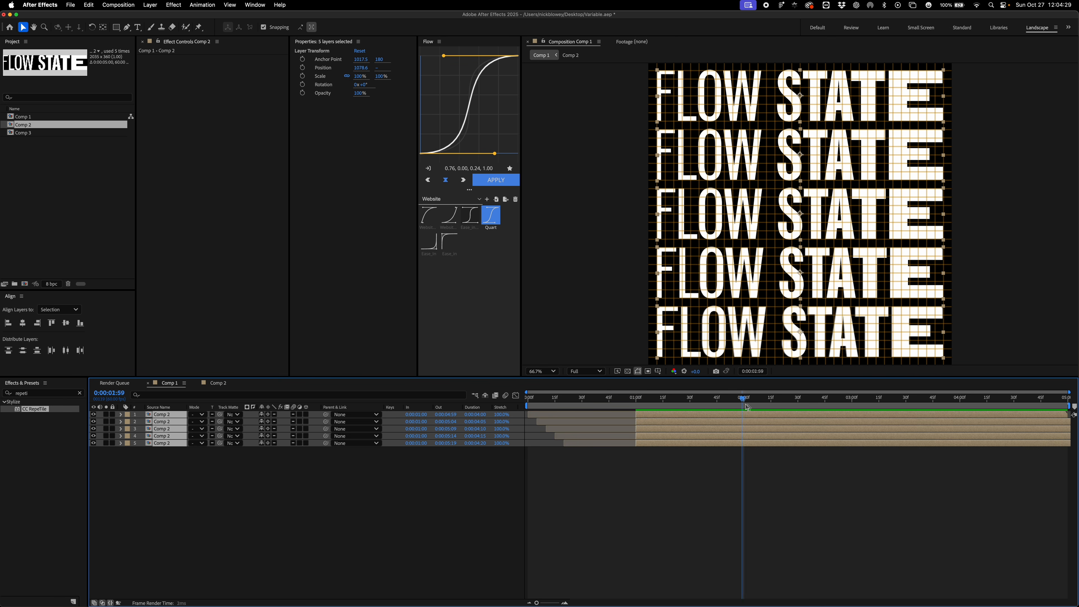
left_click_drag(748, 407, 963, 411)
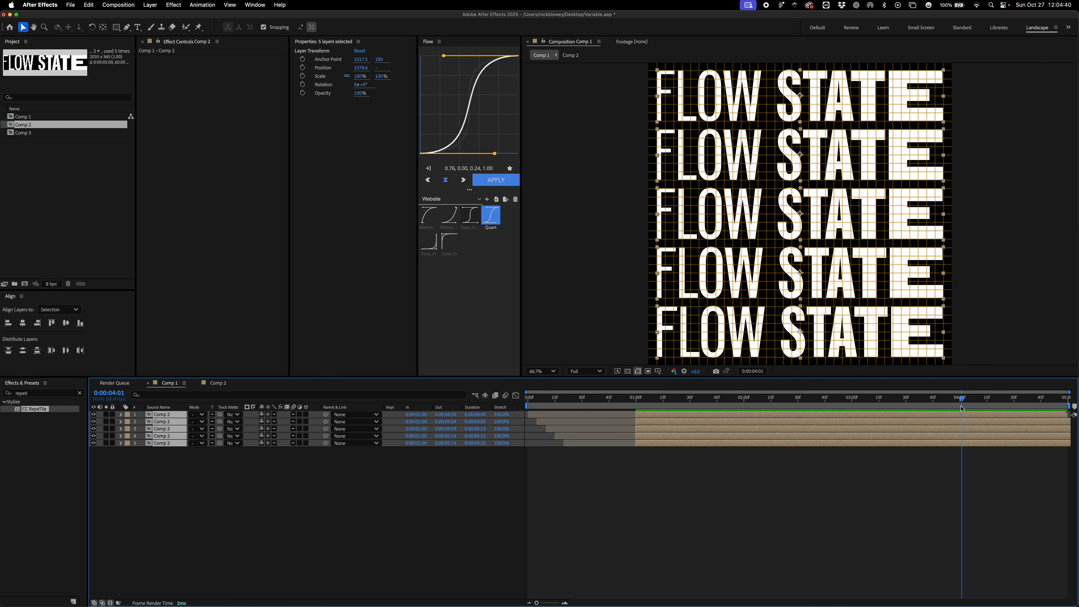
left_click_drag(961, 407, 636, 409)
key("space")
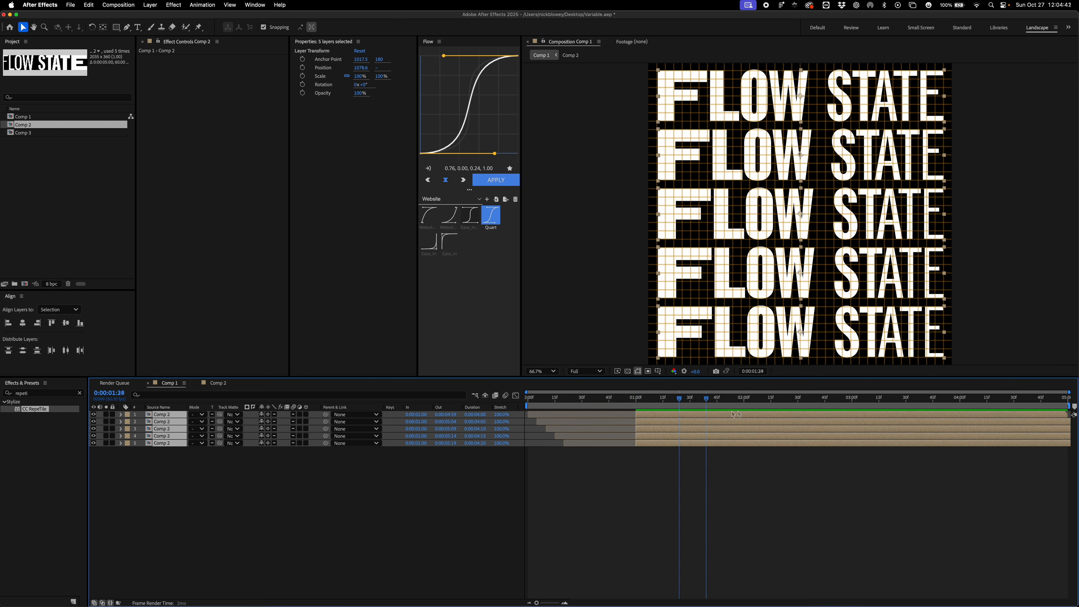
mouse_move(862, 404)
left_mouse_down()
mouse_move(920, 404)
mouse_move(865, 404)
left_mouse_up()
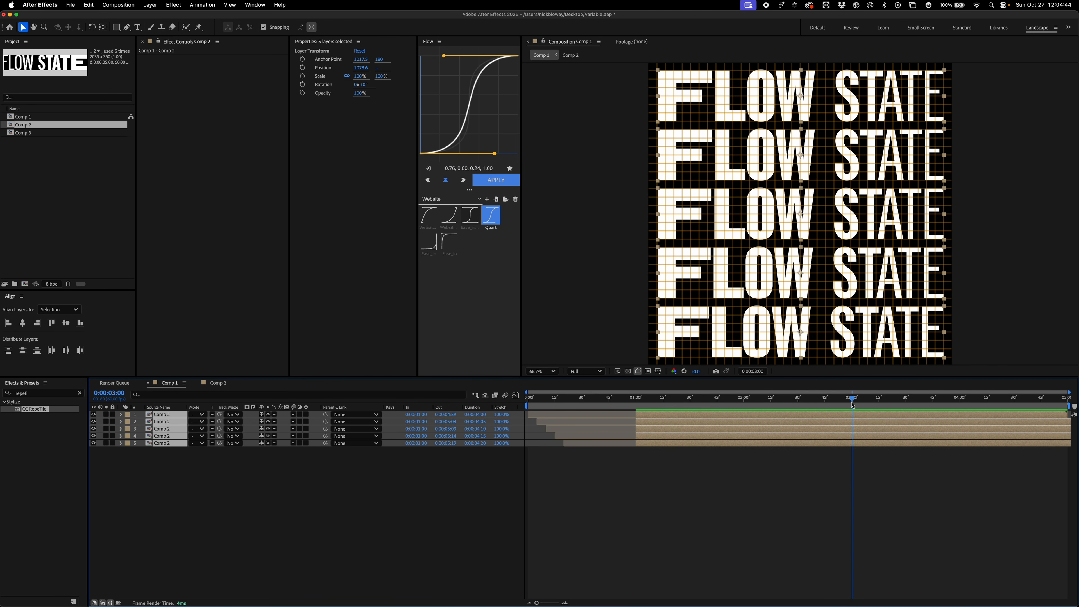
key("alt+bracketright")
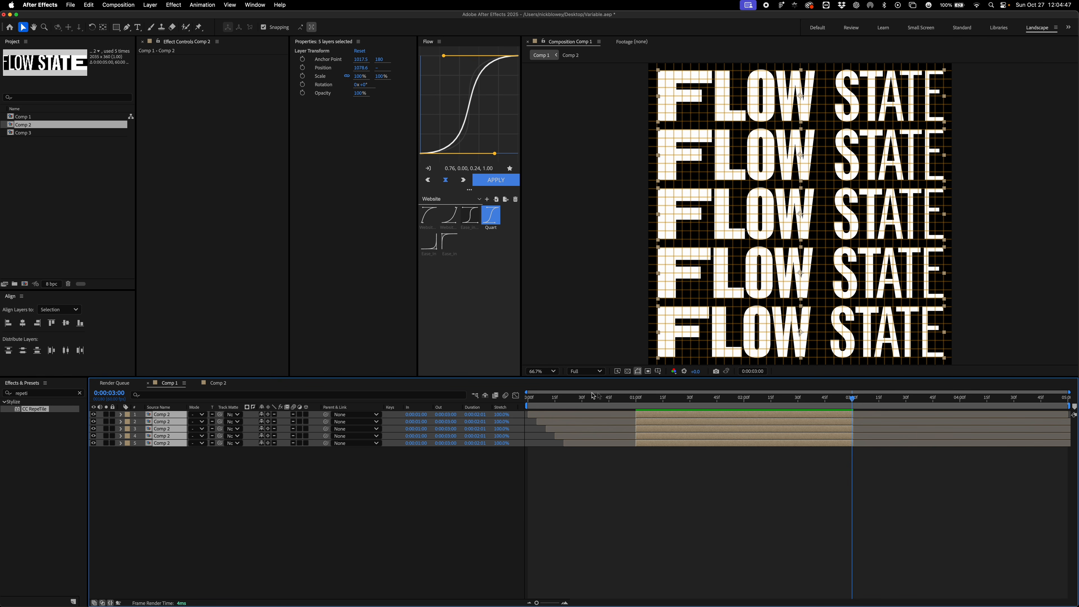
Step: Move the trimmed layers to start at 0:00:00:00, end the work area with them at about two seconds and preview the loop
key("Home")
key("bracketleft")
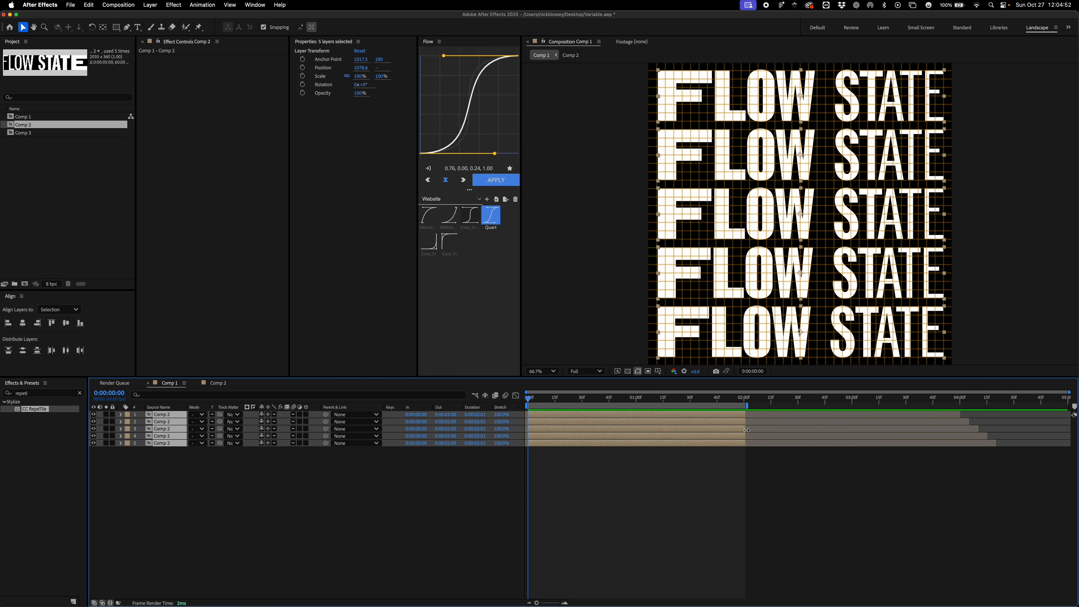
key("space")
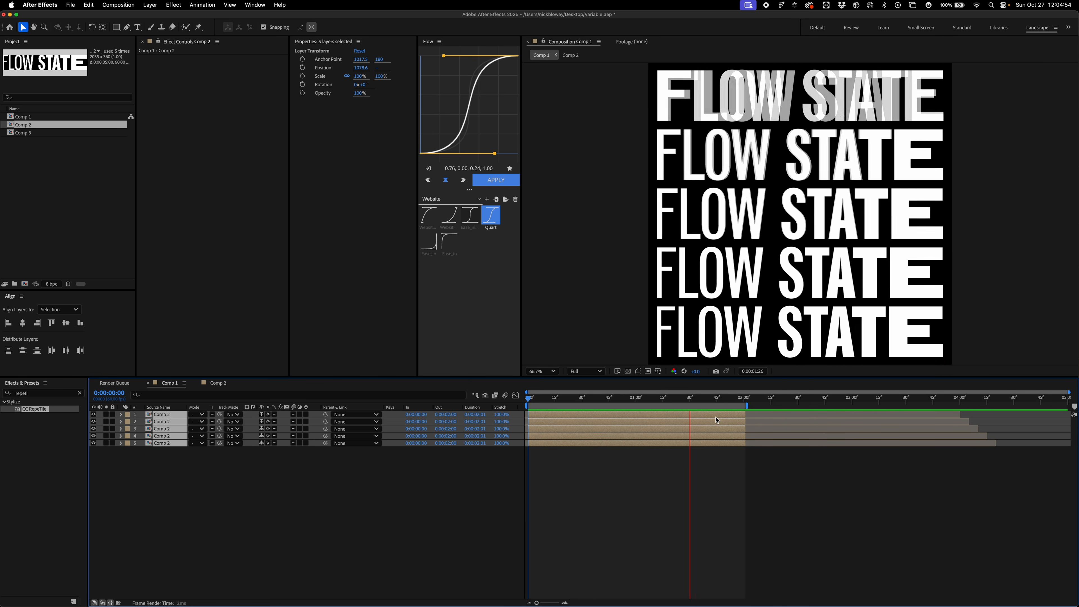
key("super+shift+a")
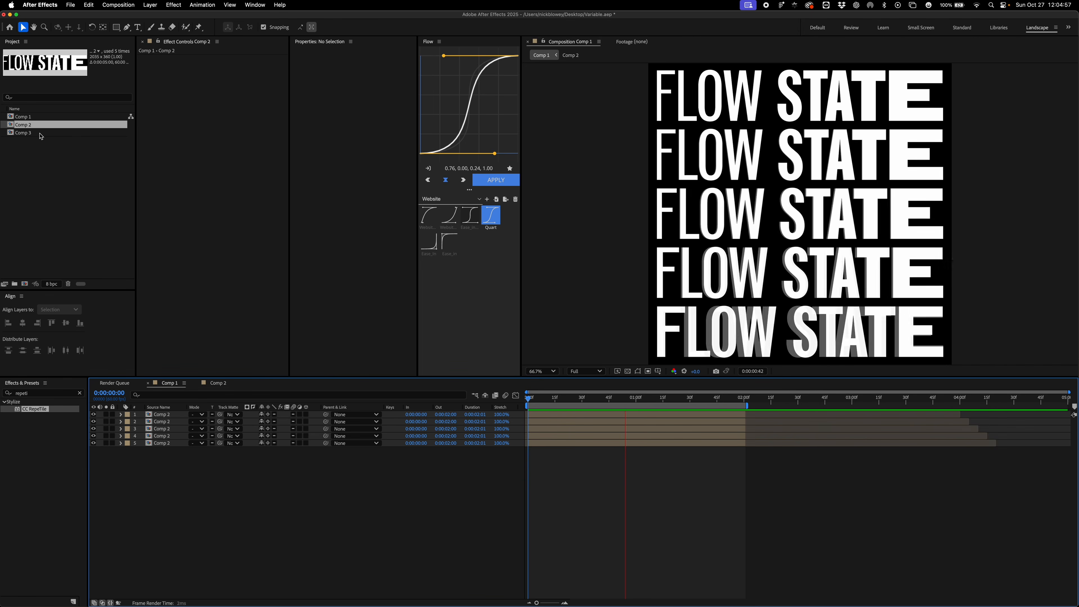
Step: Duplicate Comp 1 in the project and replace all layers in the copy with a nested Comp 1 layer
left_click(29, 119)
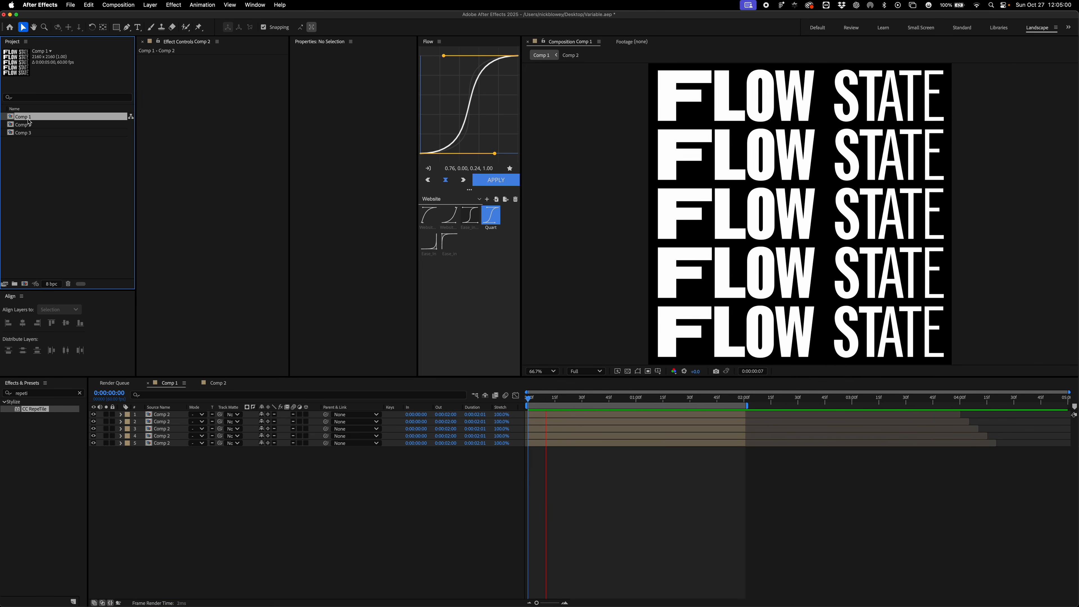
key("super+d")
double_click(28, 140)
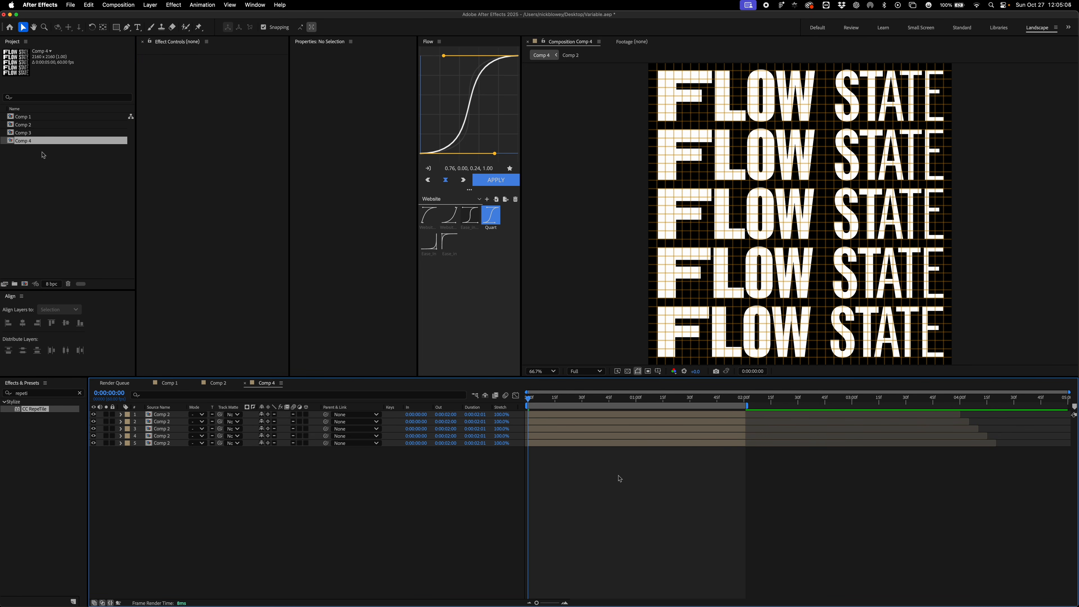
key("super+a")
key("Delete")
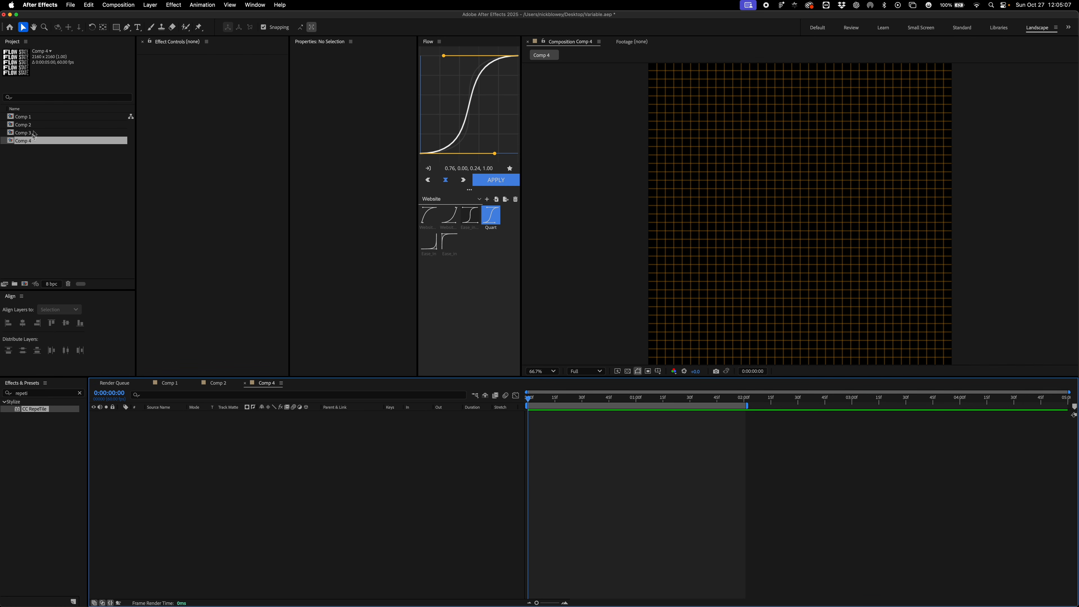
left_click(34, 120)
left_click_drag(185, 506, 187, 505)
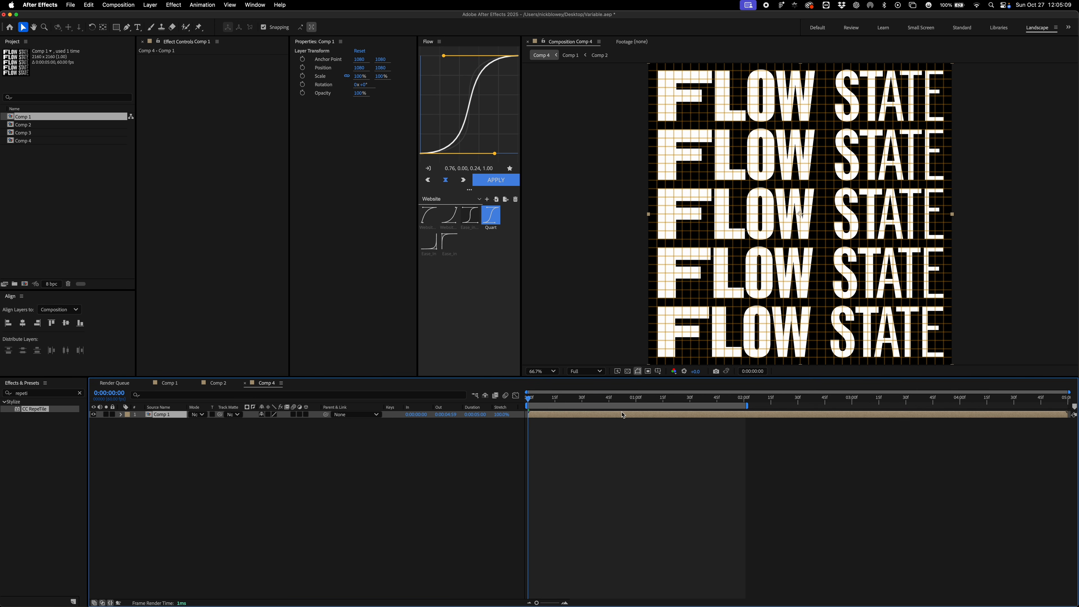
Step: Set the duration of the nested Comp 1 to two seconds in its composition settings
double_click(623, 415)
left_click(118, 5)
left_click(128, 26)
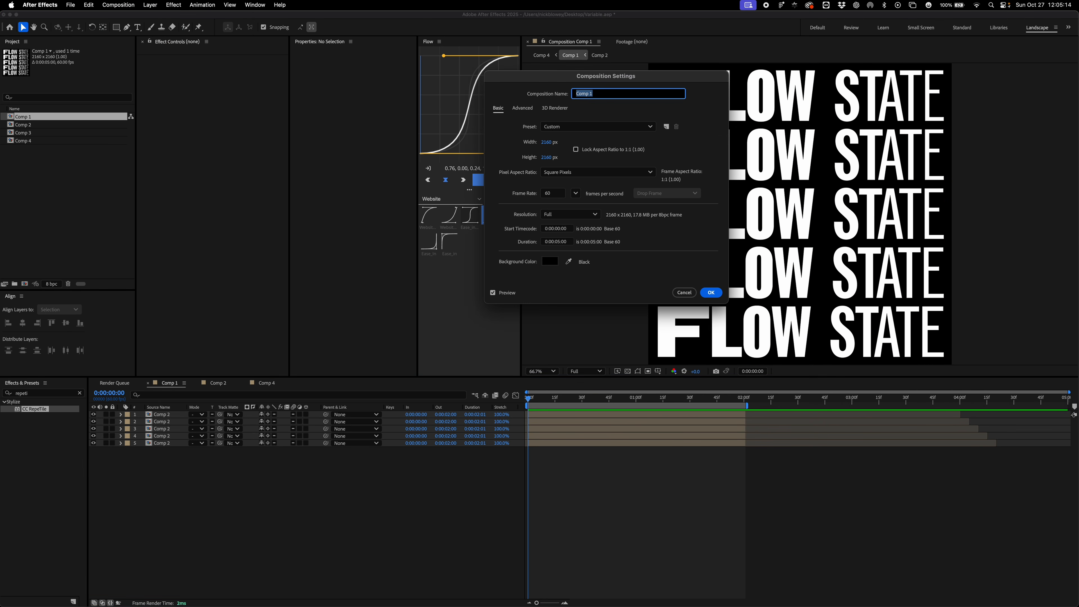
left_click(561, 242)
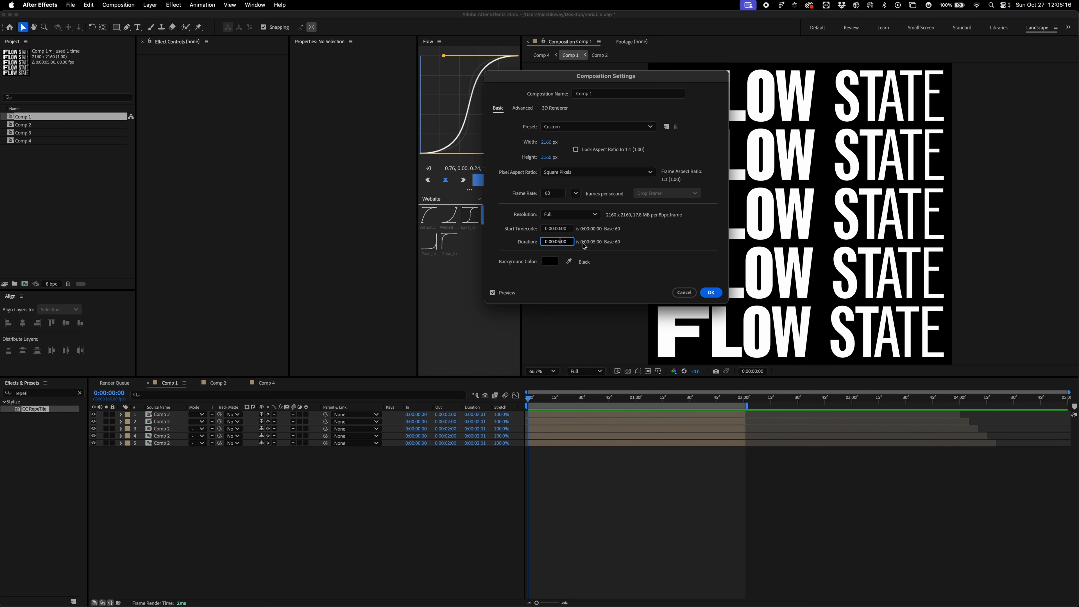
key("Return")
Step: Duplicate the Comp 1 layer in Comp 4 and place the copy directly after the original, starting at 0:00:02:00
left_click(266, 382)
left_click(643, 426)
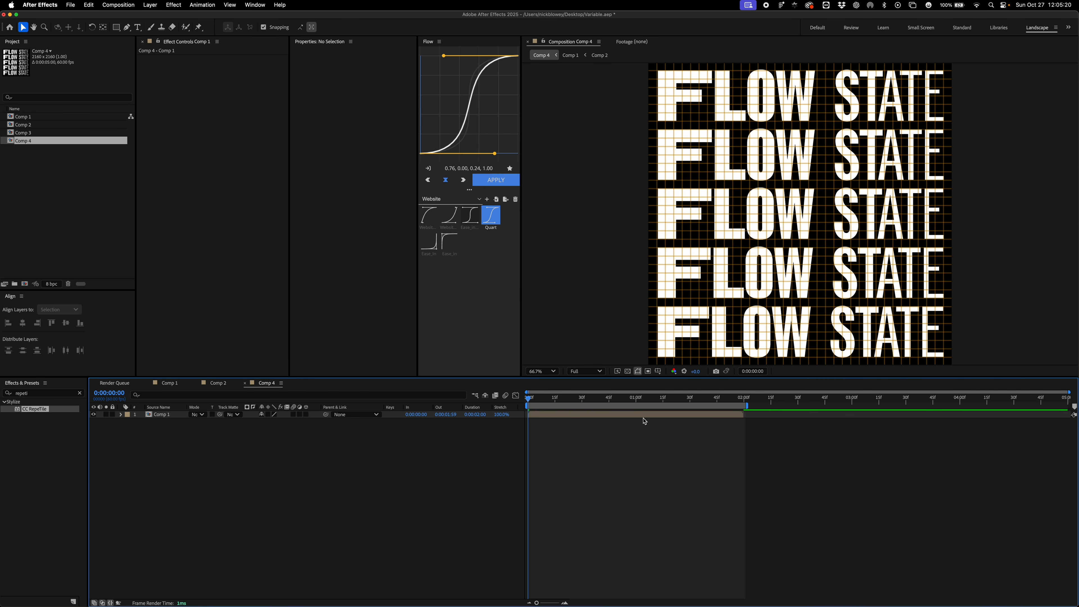
left_click(643, 417)
key("ctrl+d")
left_click_drag(584, 416, 789, 416)
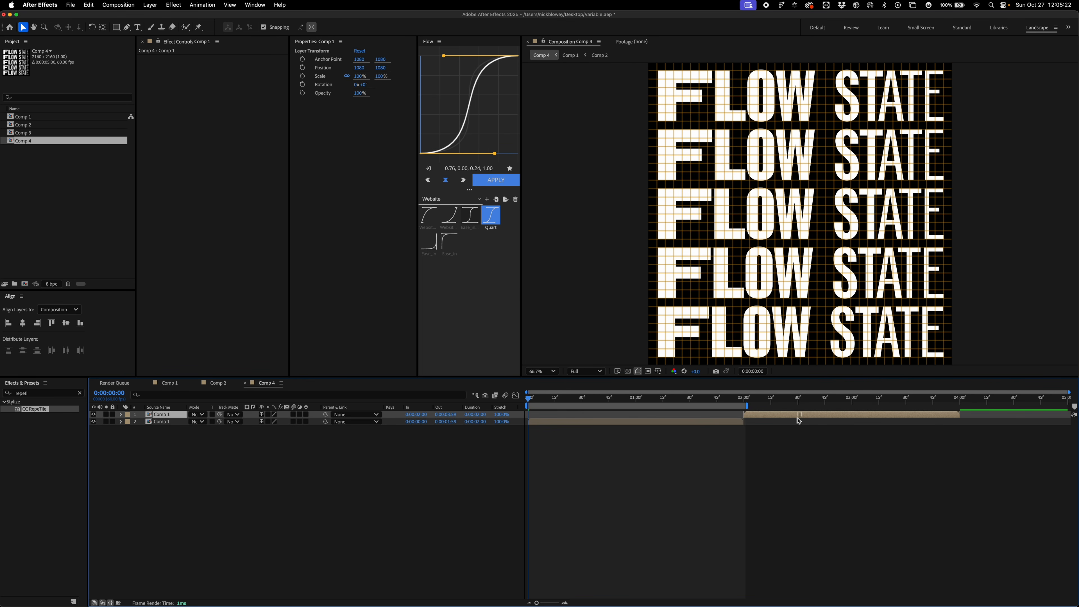
Step: Set the duration of Comp 4 to 16 seconds in its composition settings
left_click(119, 5)
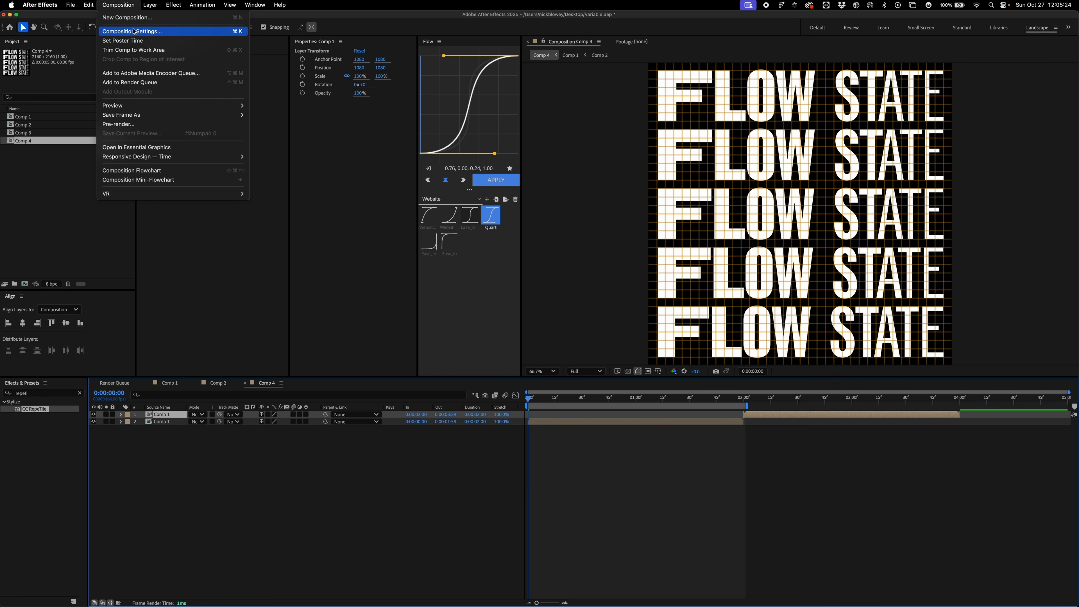
left_click(127, 31)
left_click(559, 242)
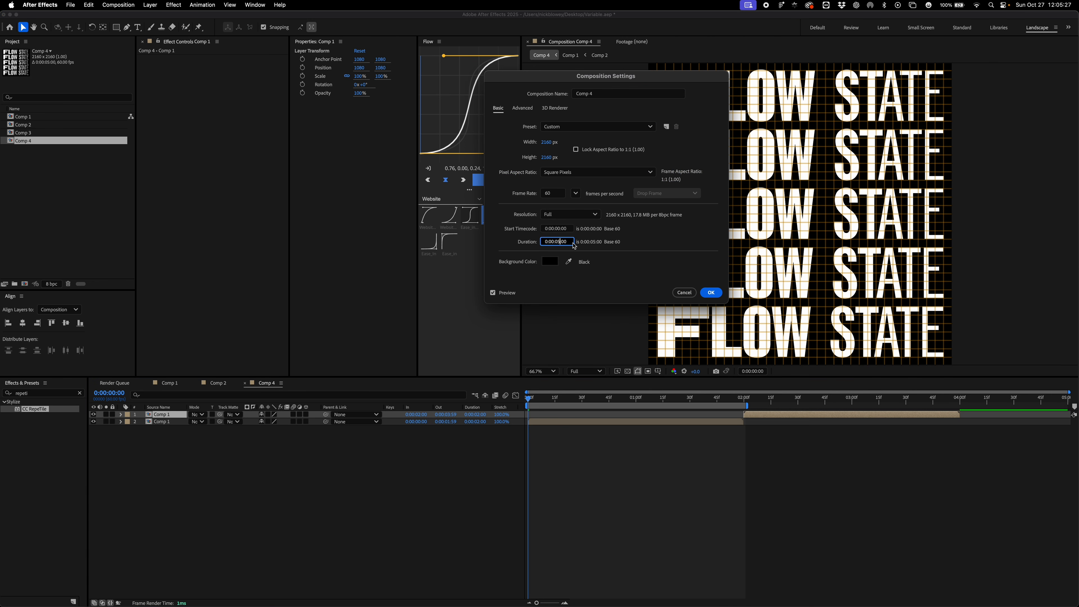
type("16")
key("Return")
Step: Duplicate the pair of Comp 1 layers repeatedly and place the copies end to end until eight segments fill the 16-second timeline
scroll(600, 296, "up", 2)
key("space")
scroll(771, 482, "down", 5)
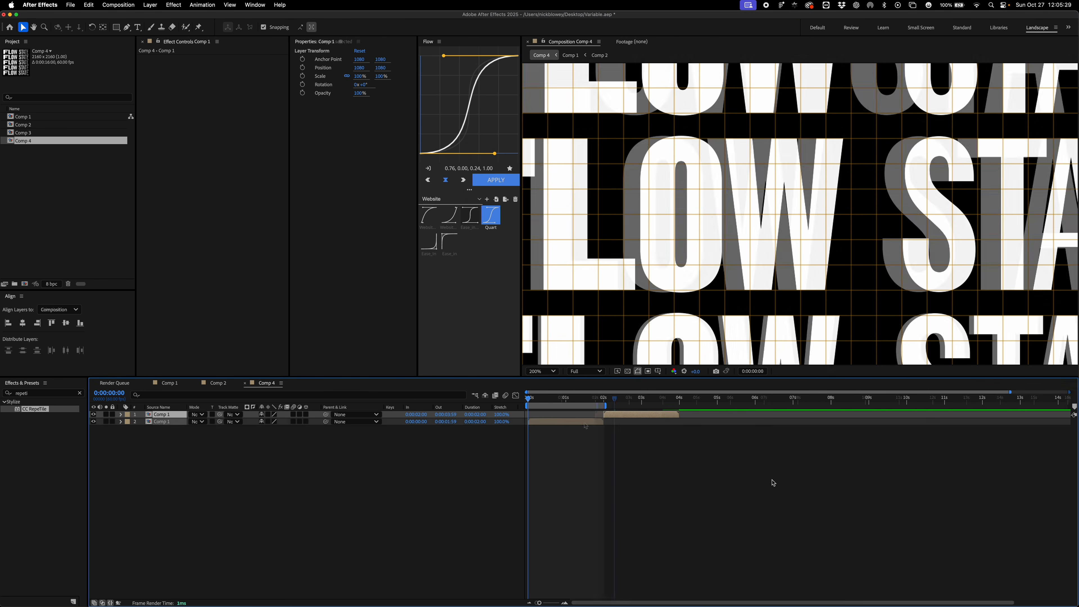
left_click(574, 421, "shift")
key("super+d")
left_click_drag(576, 424, 955, 427)
key("super+d")
key("super+d")
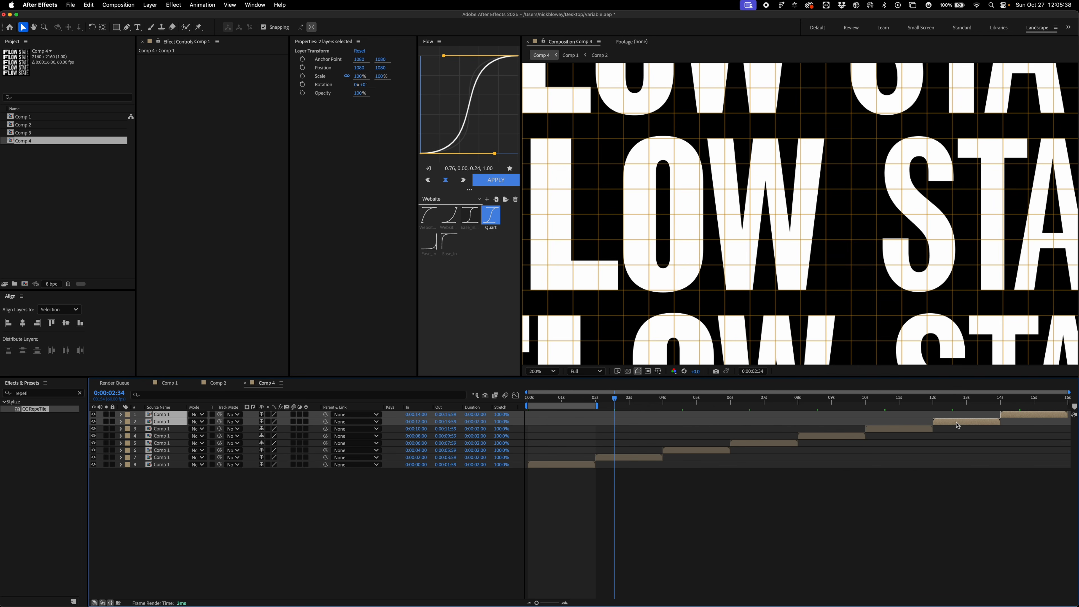
Step: Extend the work area of Comp 4 to the full 16 seconds and preview the repeated loop
key("space")
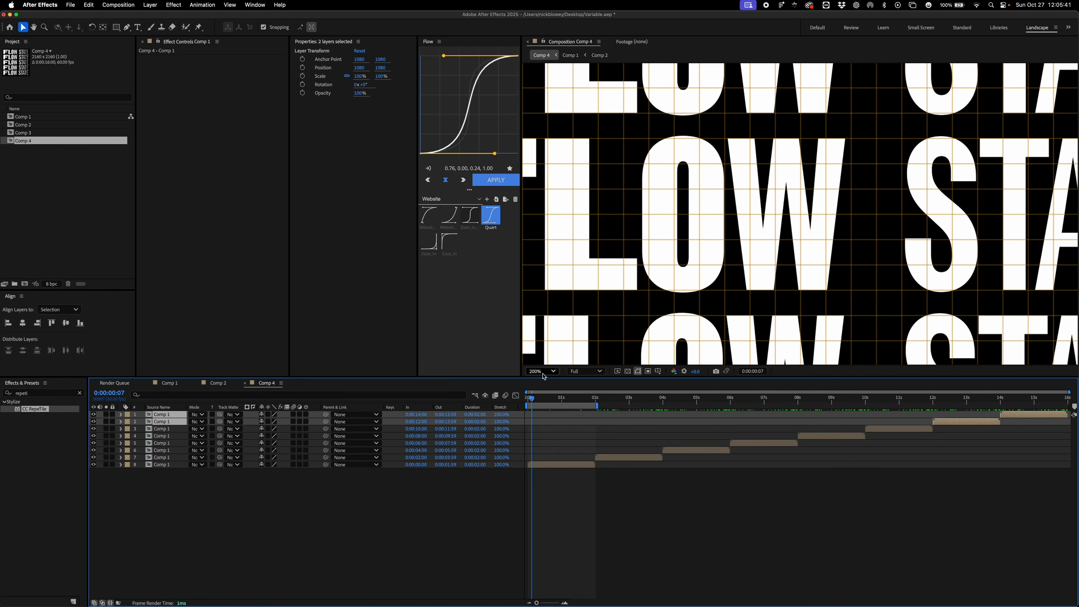
left_click(542, 371)
left_click(540, 385)
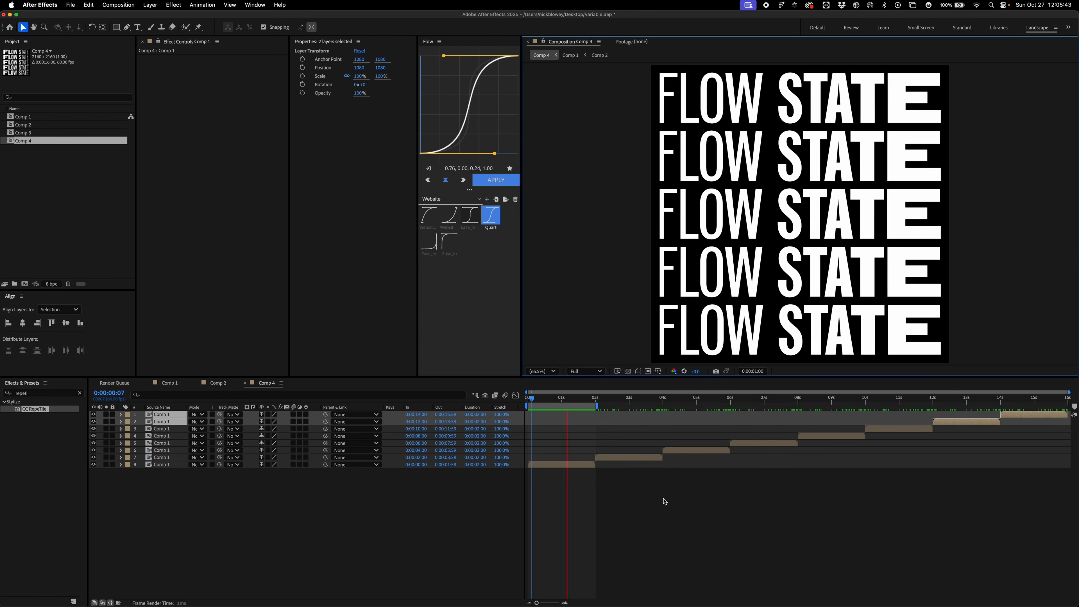
key("space")
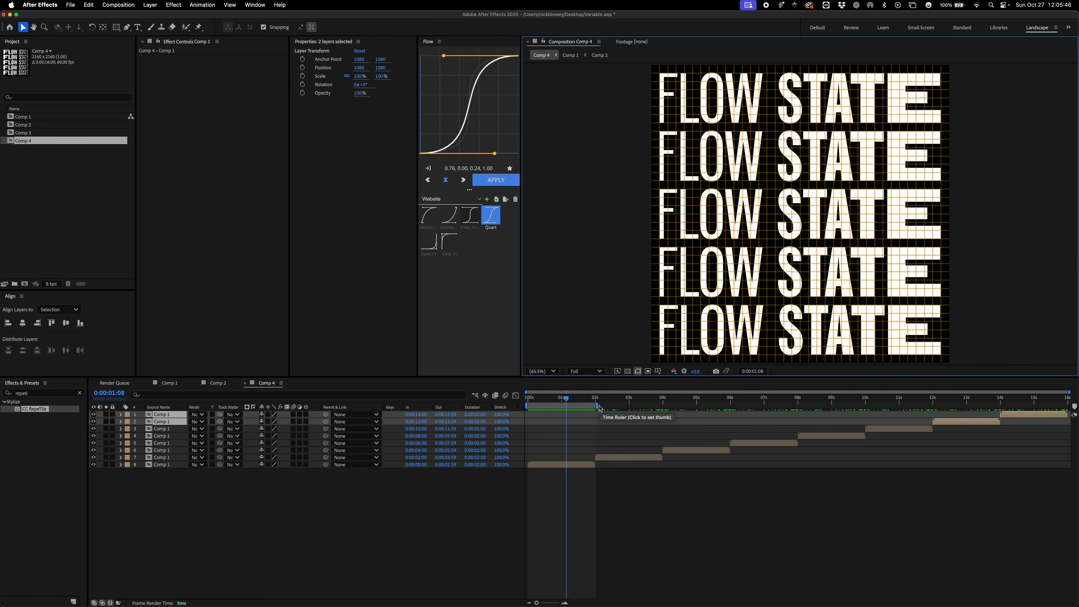
left_click_drag(596, 406, 1069, 415)
left_click(989, 460)
key("space")
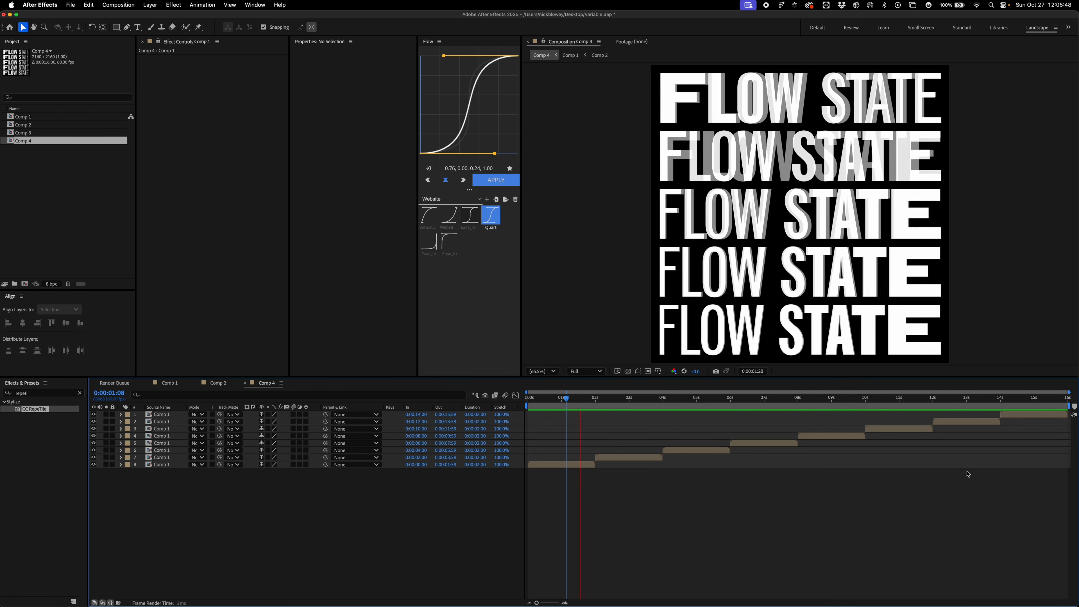